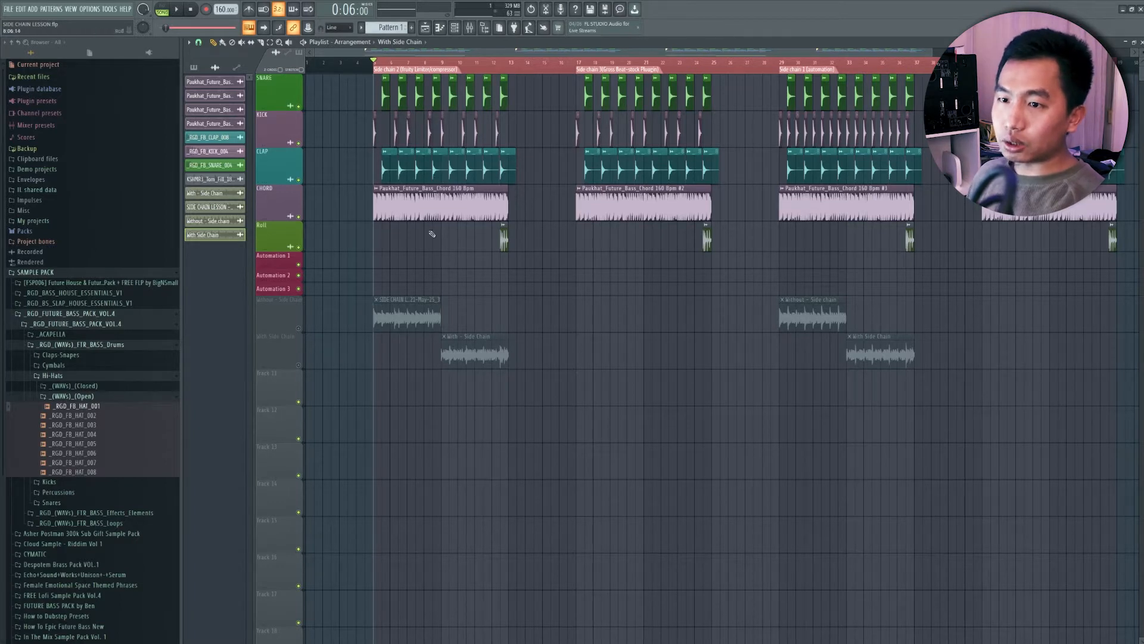
# Solo the two side-chain comparison tracks and play both pairs of without and with side-chain clips
pyautogui.rightClick(299, 329)
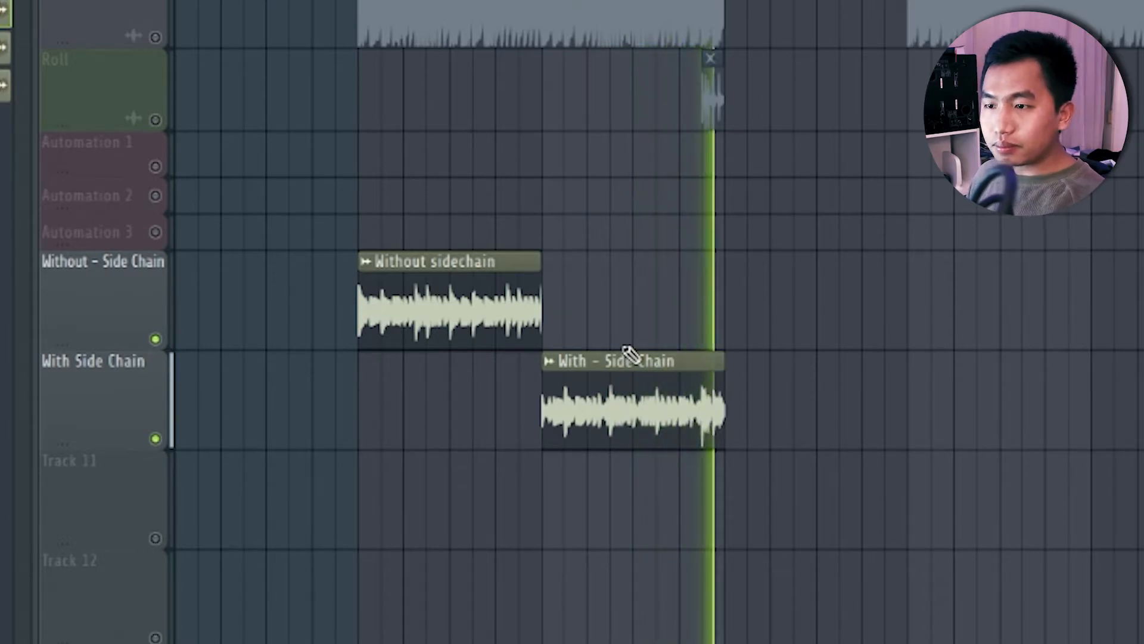
pyautogui.press('space')
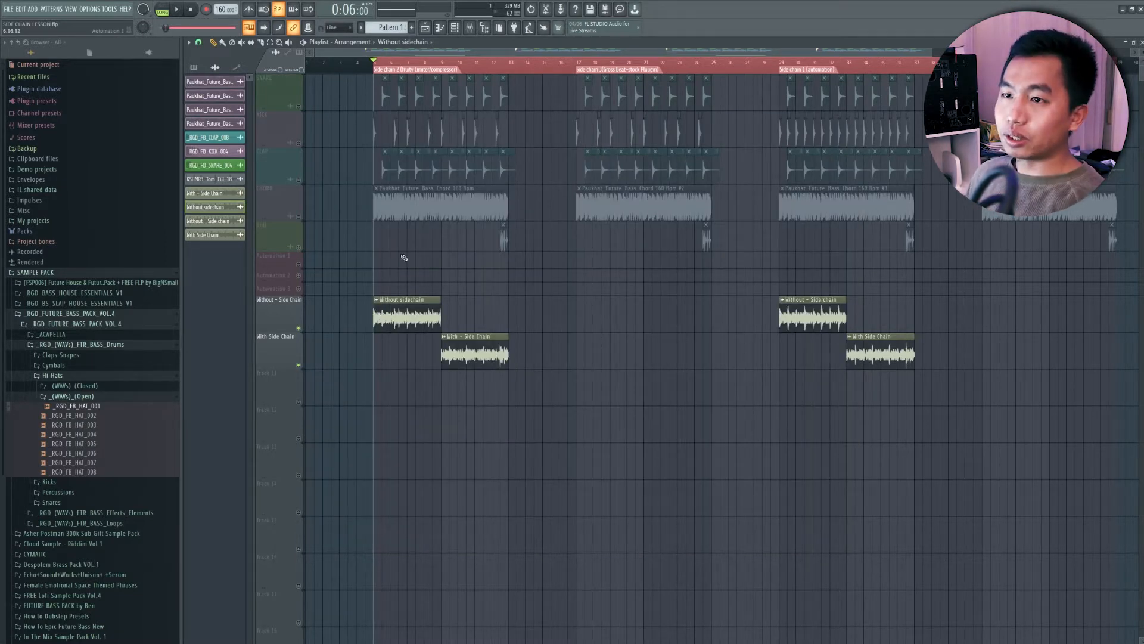
pyautogui.press('space')
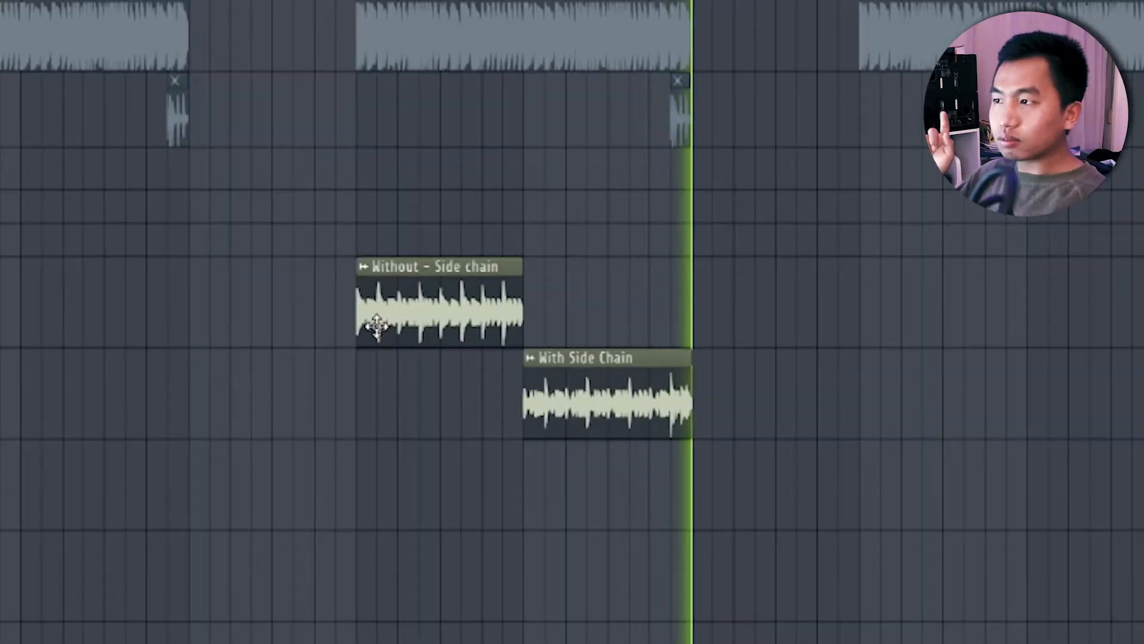
pyautogui.press('space')
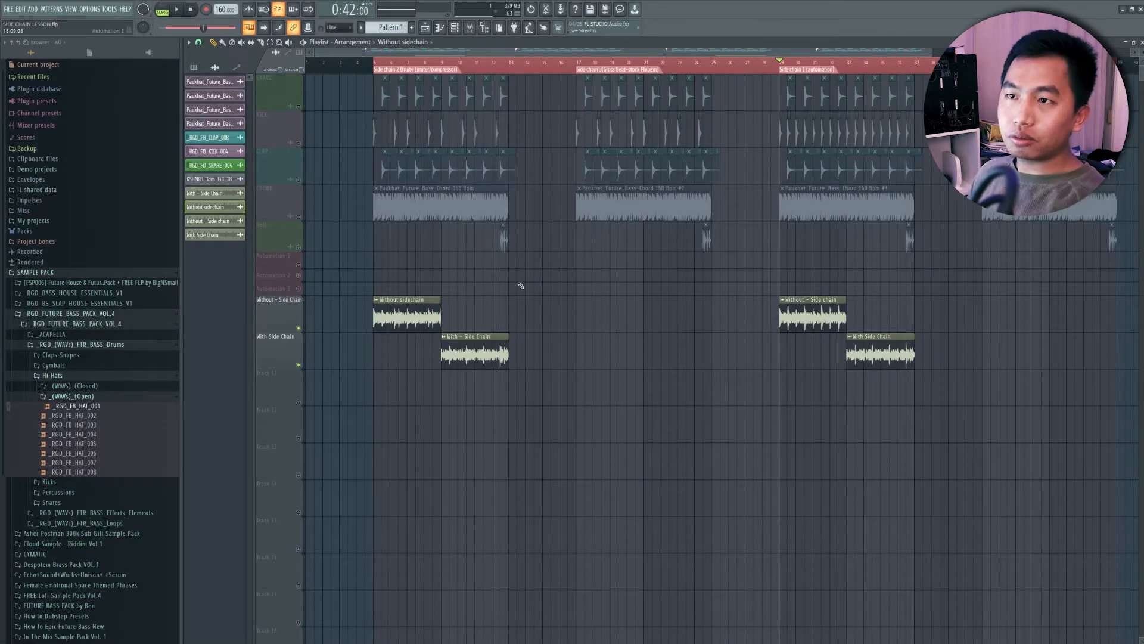
# Unsolo the arrangement, mute the two comparison tracks, and play the start of the first side-chain section
pyautogui.rightClick(299, 329)
pyautogui.rightClick(299, 329)
pyautogui.click(299, 329)
pyautogui.click(300, 365)
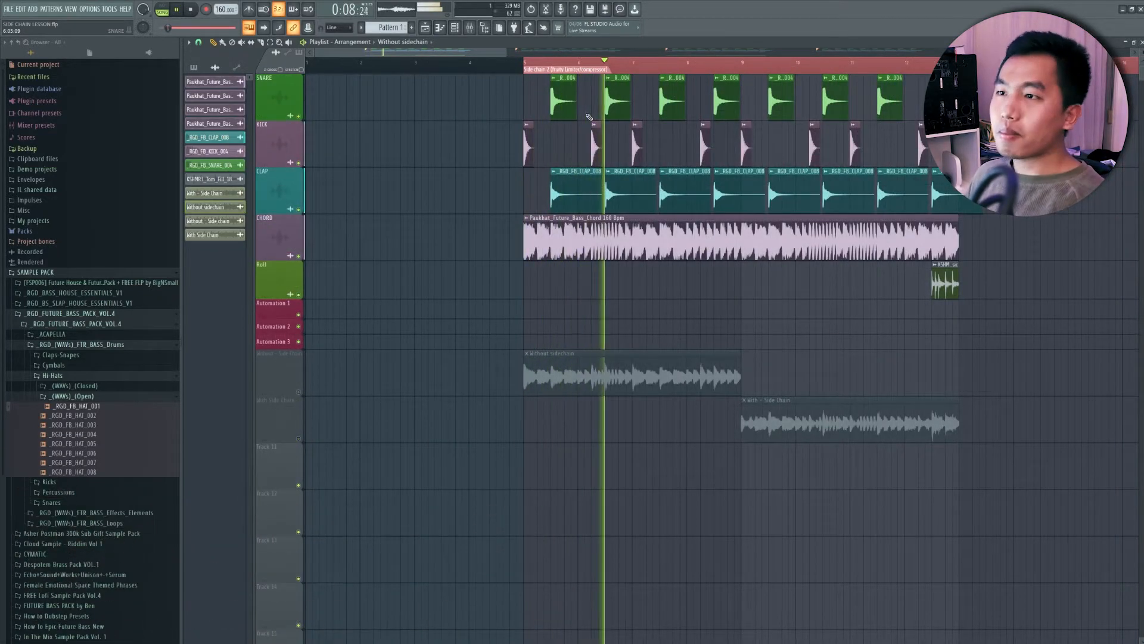
pyautogui.press('space')
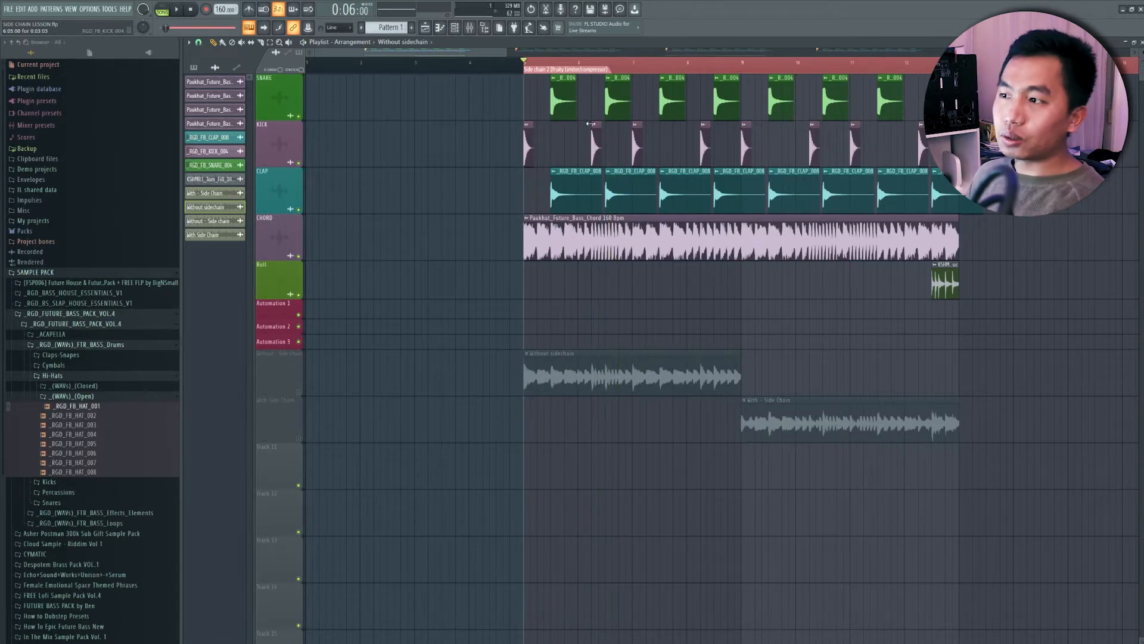
# Open the mixer and sidechain the KICK track to the CHORD 1 track
pyautogui.scroll(-1, 489, 51)
pyautogui.click(470, 28)
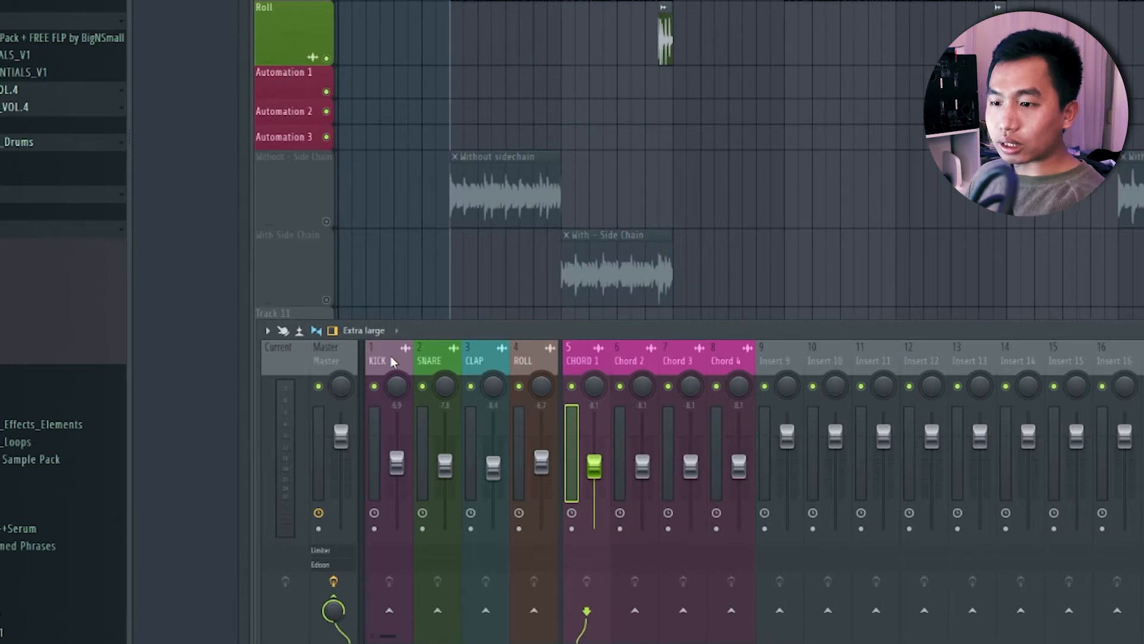
pyautogui.click(387, 358)
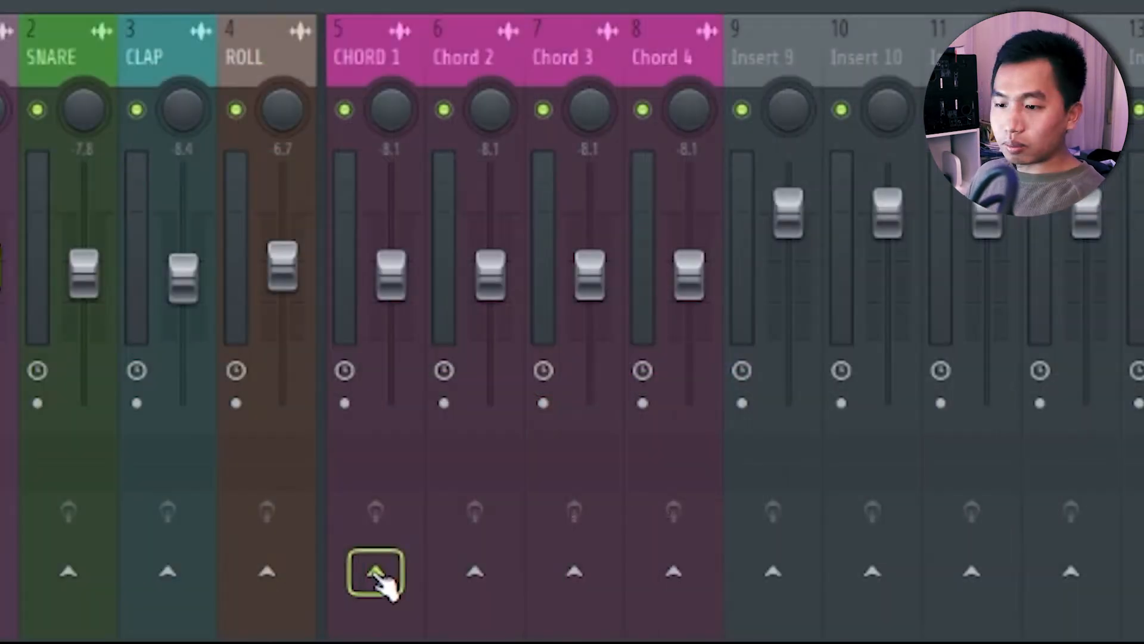
pyautogui.rightClick(375, 574)
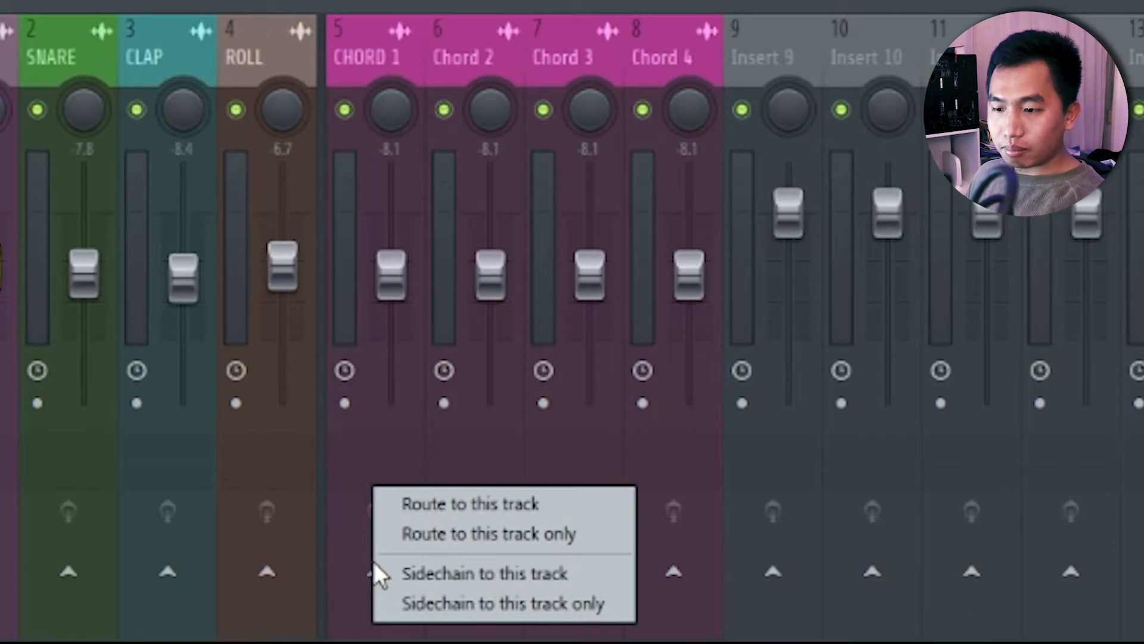
pyautogui.click(485, 572)
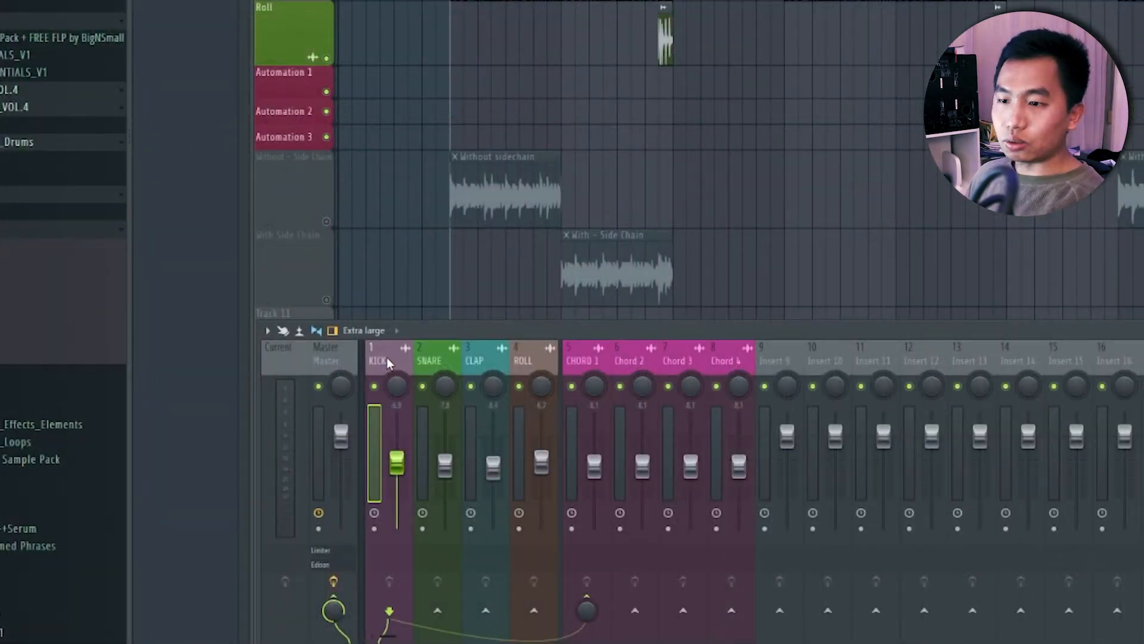
# Load Fruity Limiter in the first effect slot of CHORD 1 and set it to compressor mode (COMP)
pyautogui.click(590, 362)
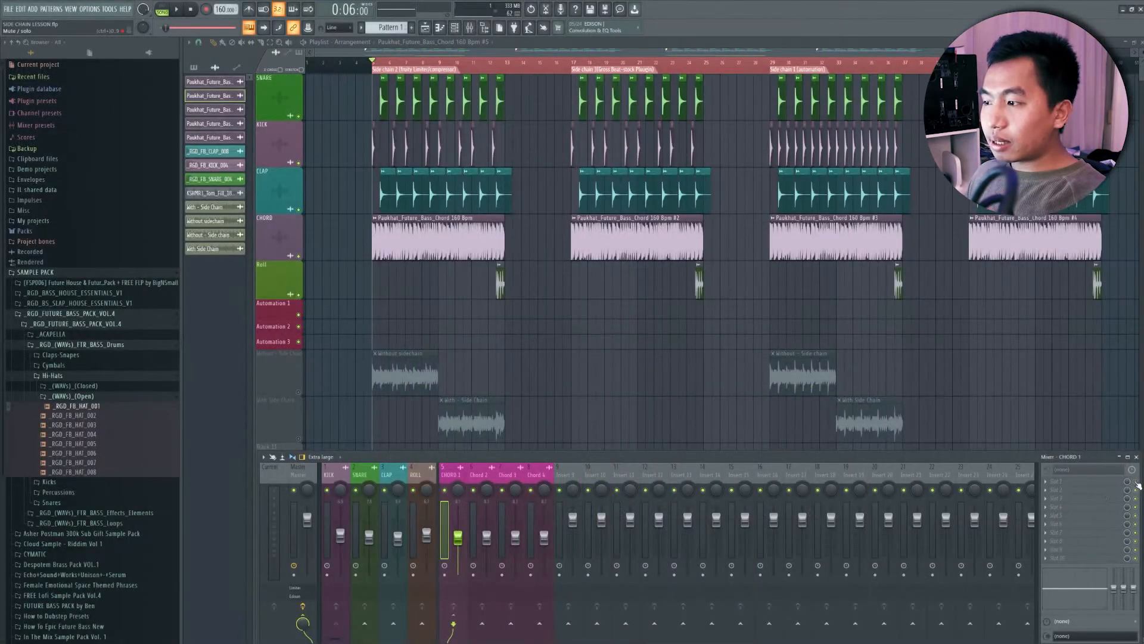
pyautogui.click(985, 333)
pyautogui.moveTo(976, 260)
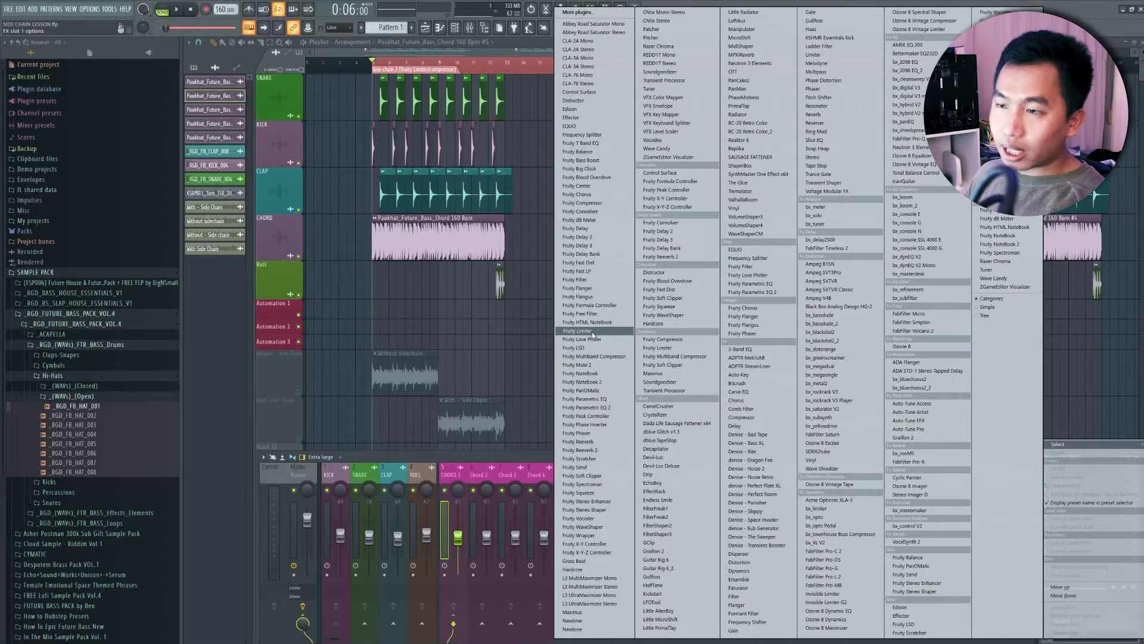
pyautogui.click(592, 332)
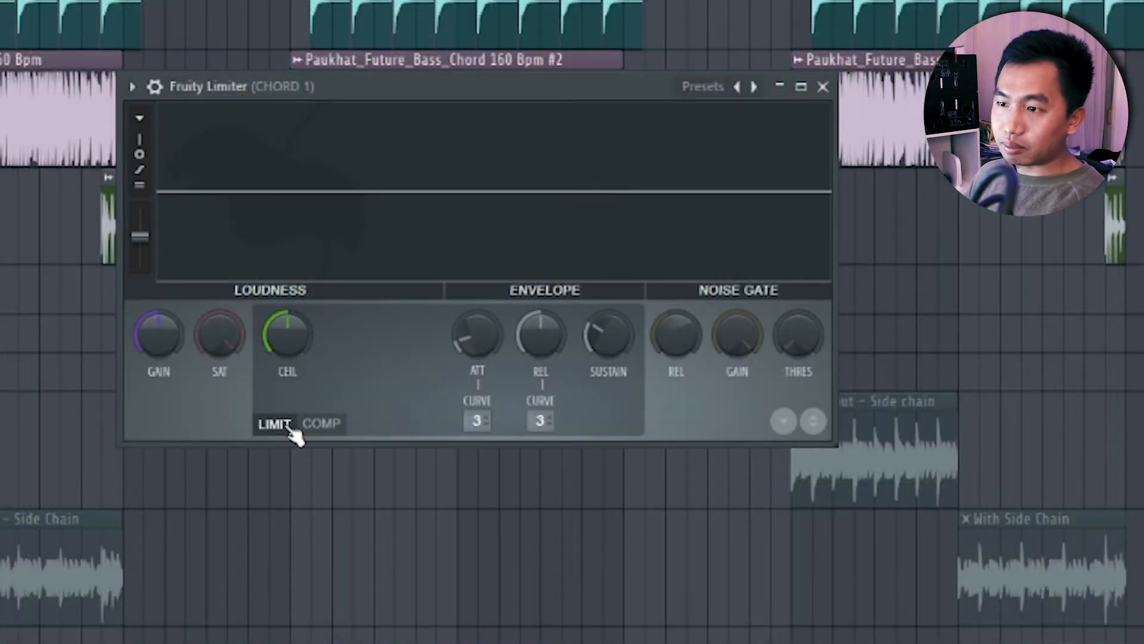
pyautogui.click(325, 425)
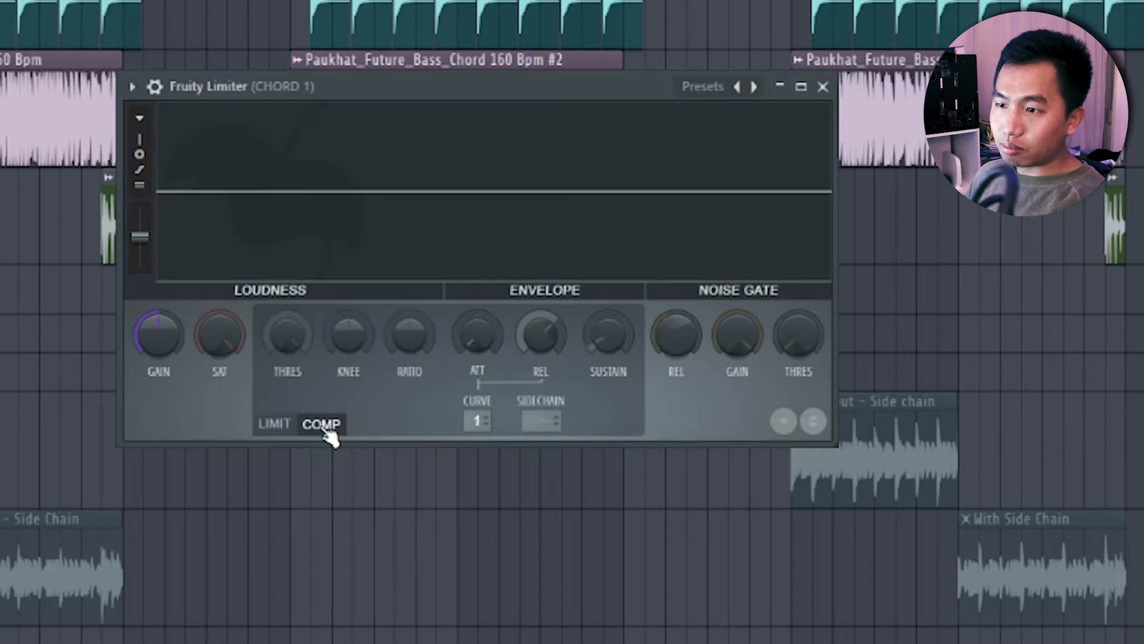
pyautogui.click(281, 427)
pyautogui.click(325, 426)
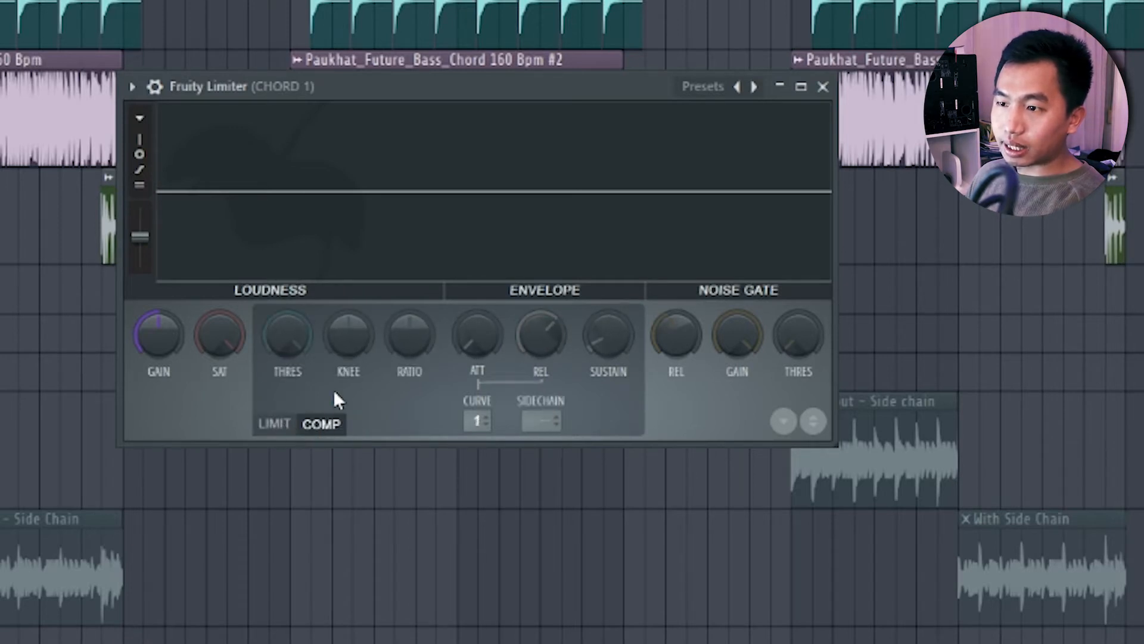
# Route KICK as a sidechain into CHORD 1 and choose KICK as the Fruity Limiter's sidechain source
pyautogui.click(551, 423)
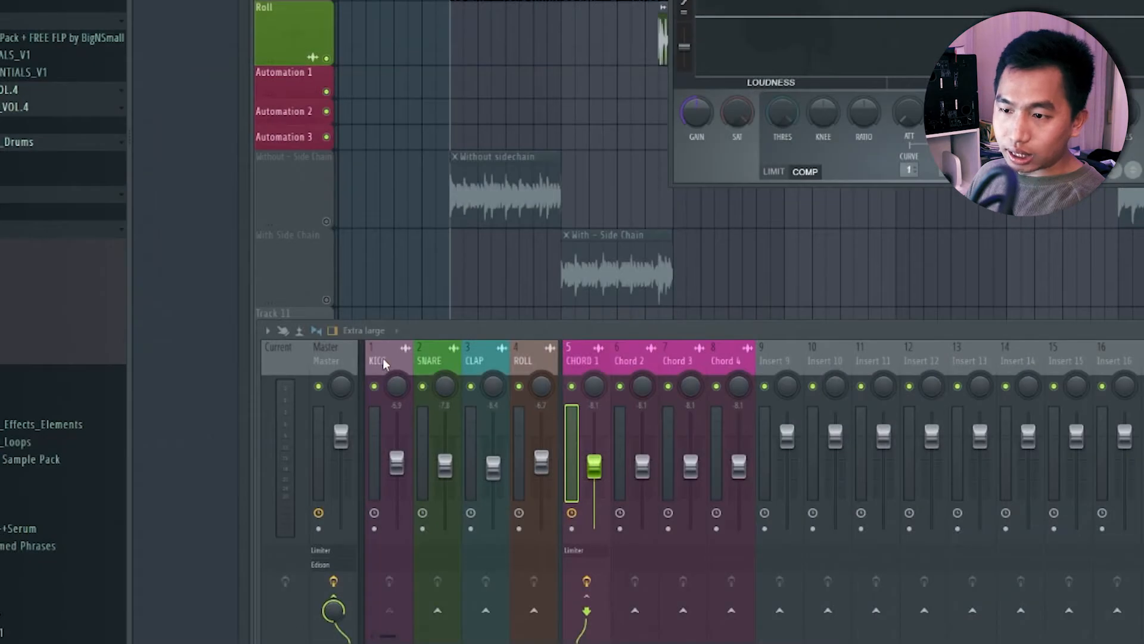
pyautogui.click(387, 361)
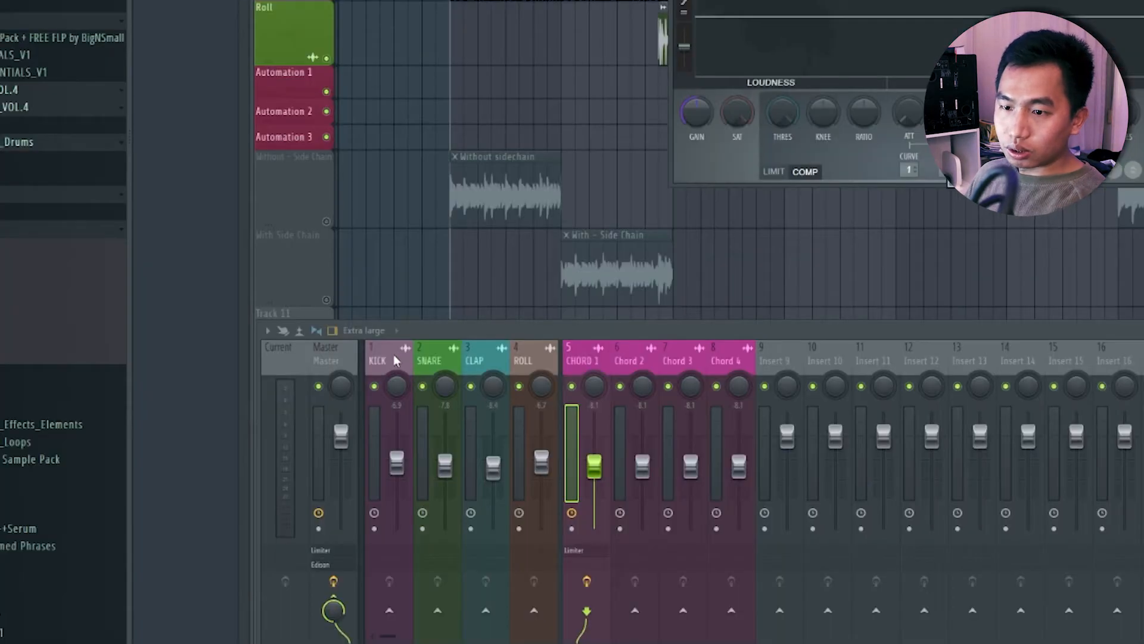
pyautogui.click(391, 356)
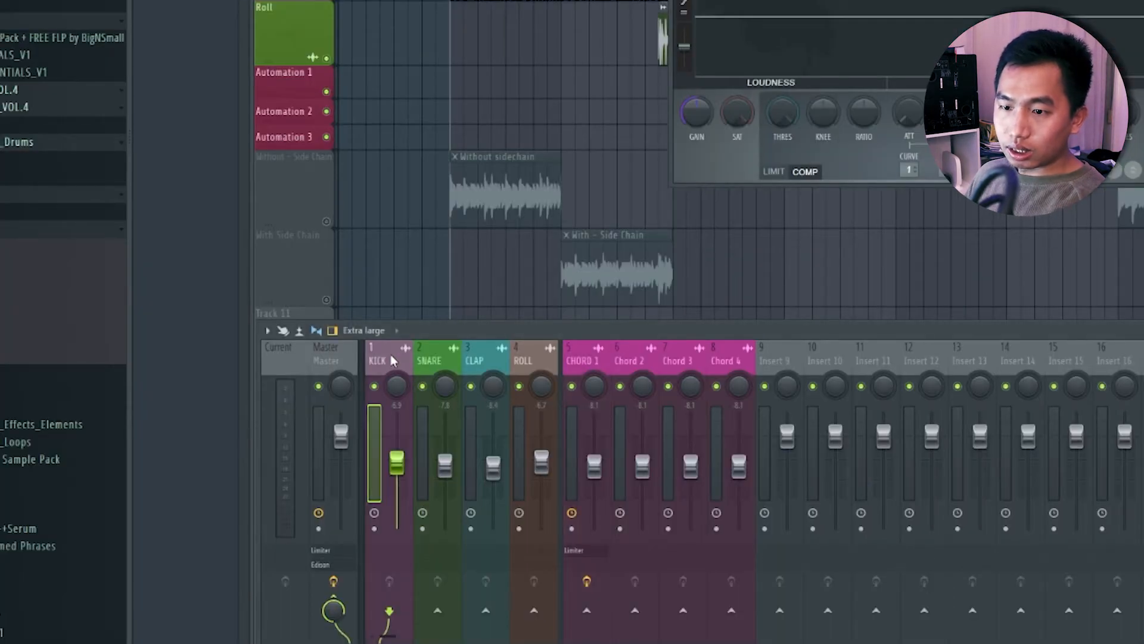
pyautogui.rightClick(587, 609)
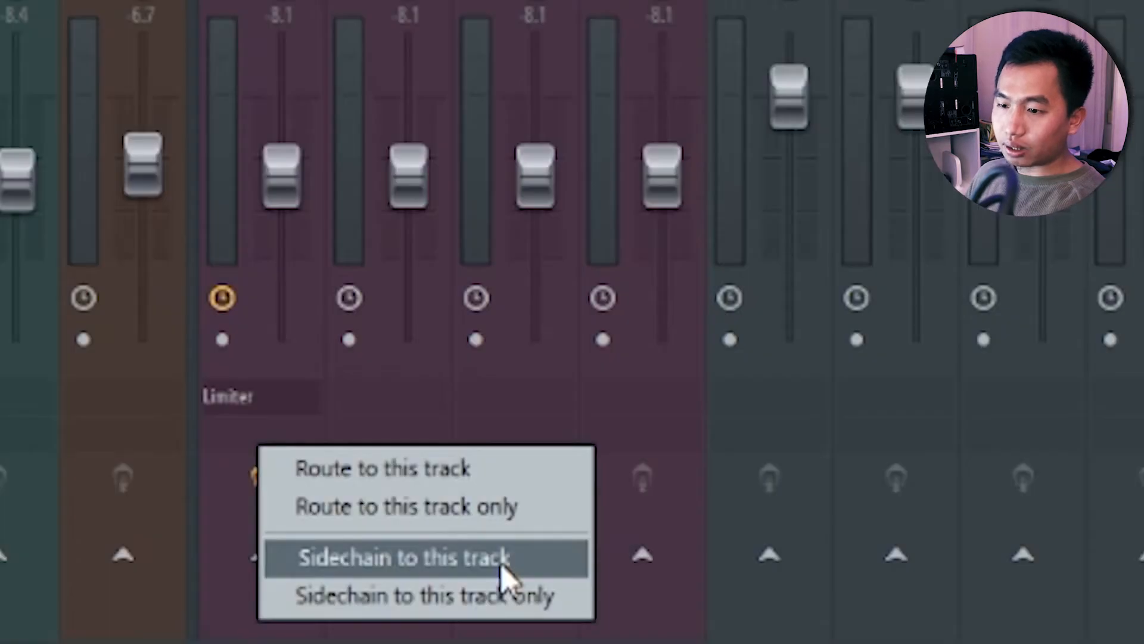
pyautogui.click(502, 563)
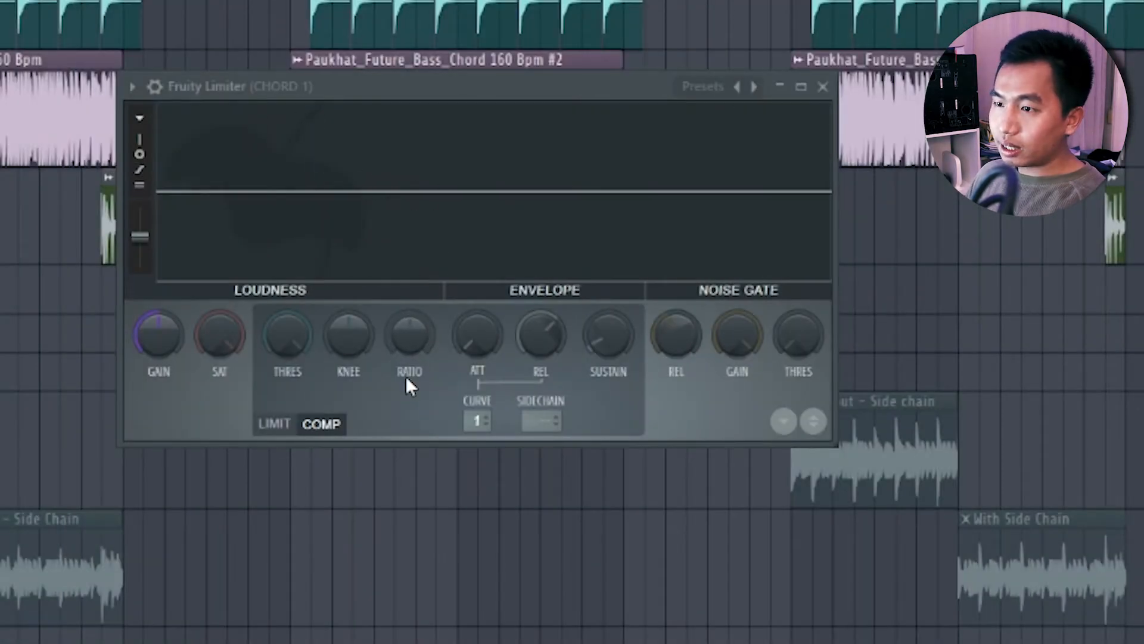
pyautogui.click(538, 419)
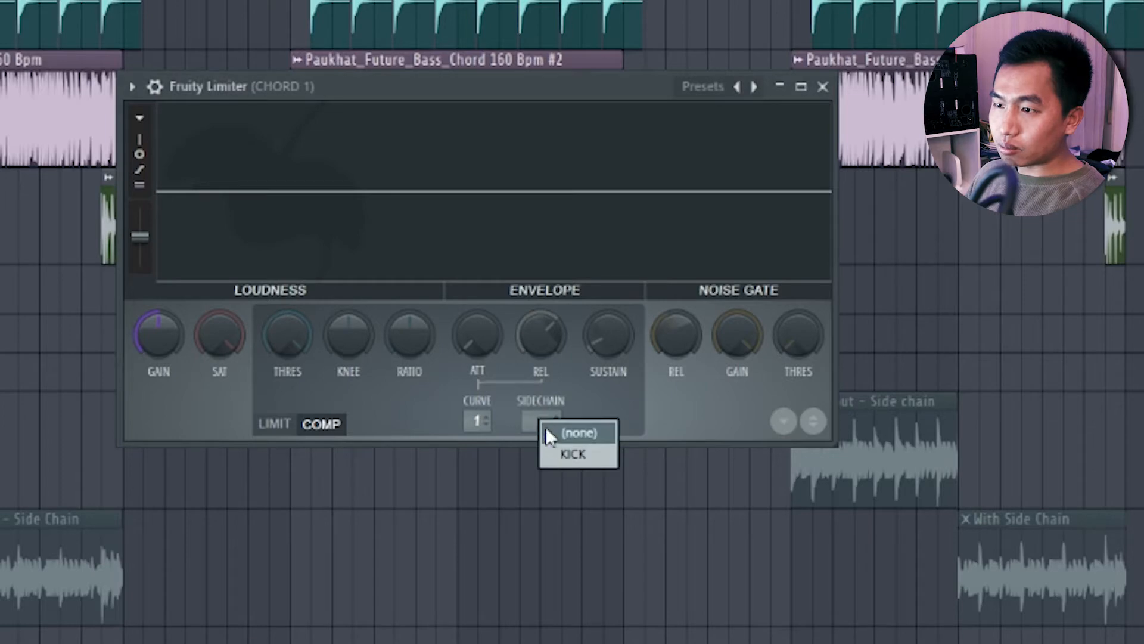
pyautogui.click(570, 455)
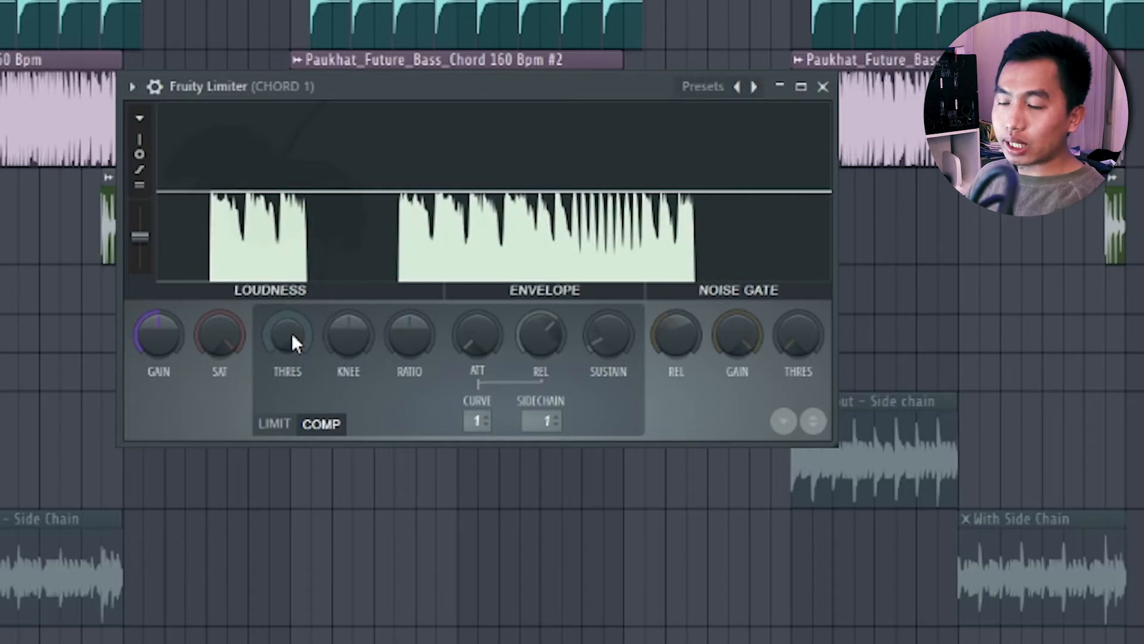
# Lower the Fruity Limiter's compressor threshold and turn its knee and ratio up above centre
pyautogui.moveTo(291, 332); pyautogui.dragTo(291, 321)
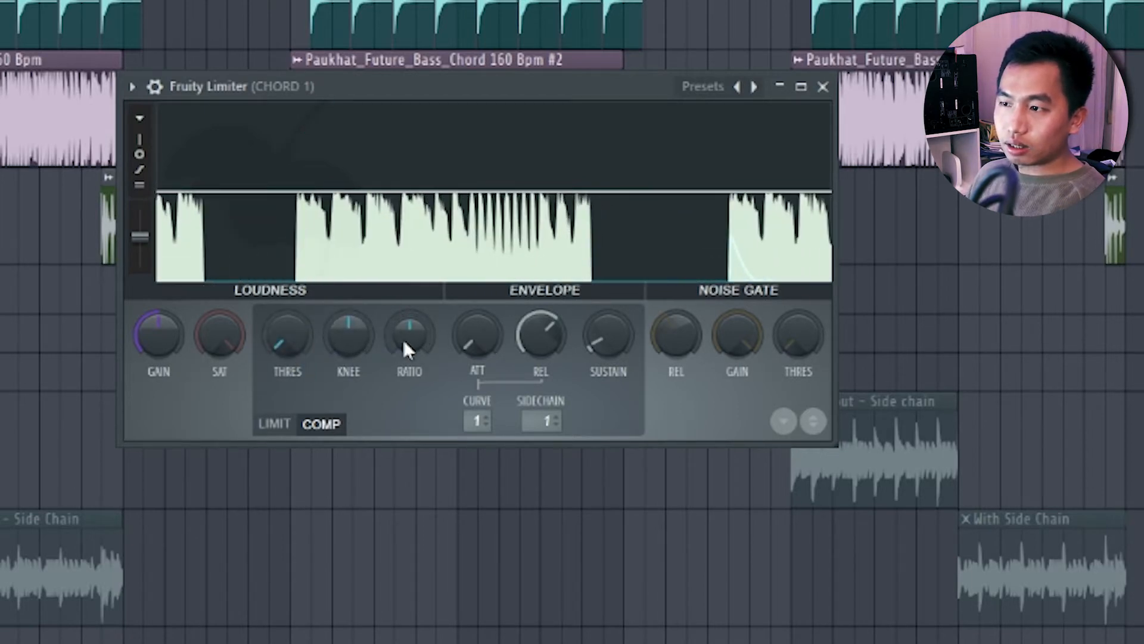
pyautogui.click(349, 349)
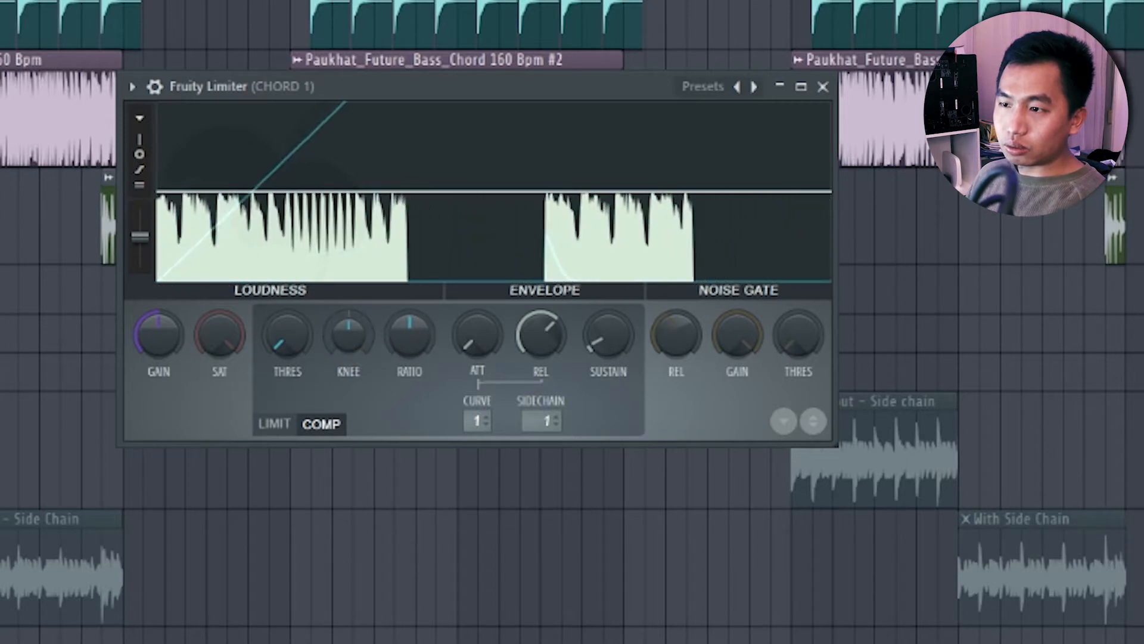
pyautogui.moveTo(349, 349); pyautogui.dragTo(420, 351)
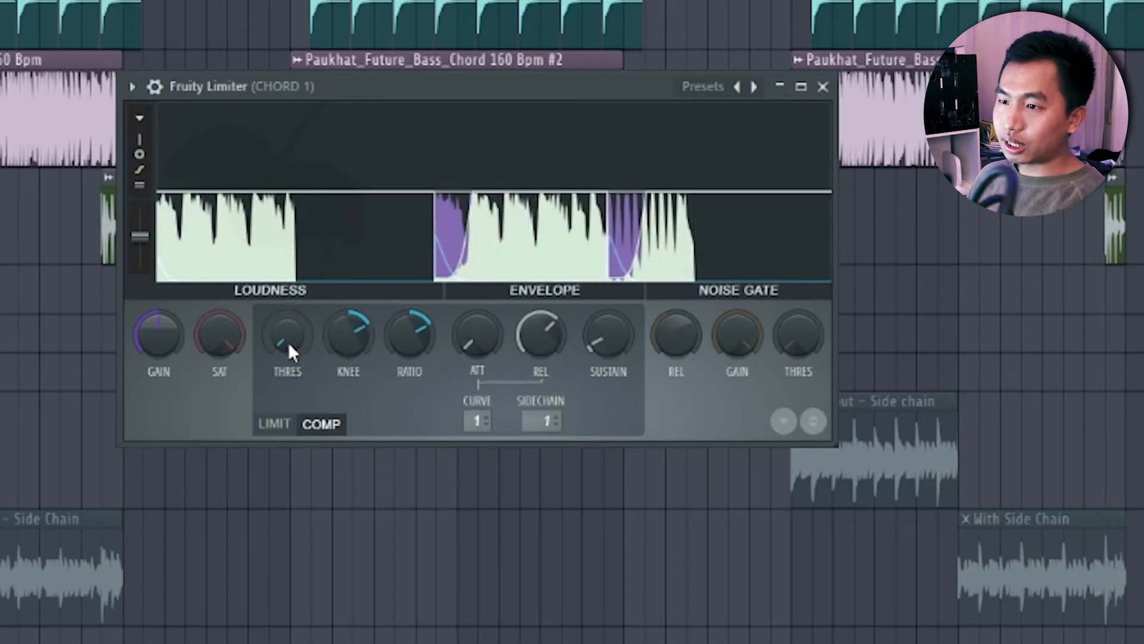
# Fine-tune the compressor's threshold and ratio by ear while the first section plays, and stop playback
pyautogui.moveTo(280, 342)
pyautogui.mouseDown()
pyautogui.moveTo(280, 331)
pyautogui.moveTo(278, 342)
pyautogui.mouseUp()
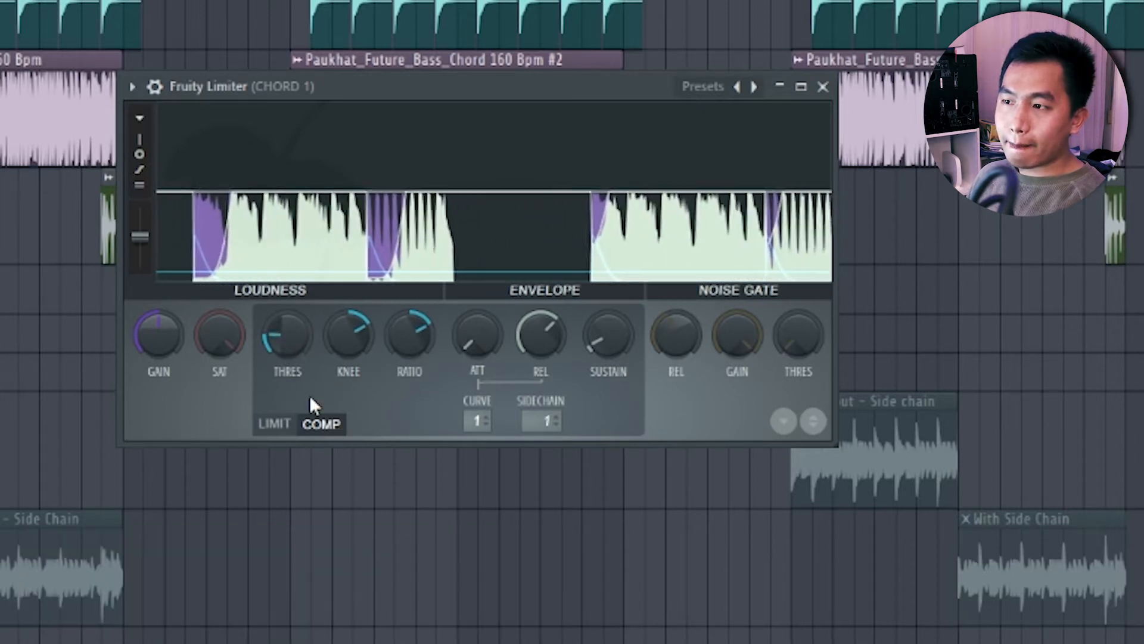
pyautogui.moveTo(291, 346)
pyautogui.mouseDown()
pyautogui.moveTo(291, 358)
pyautogui.moveTo(291, 347)
pyautogui.mouseUp()
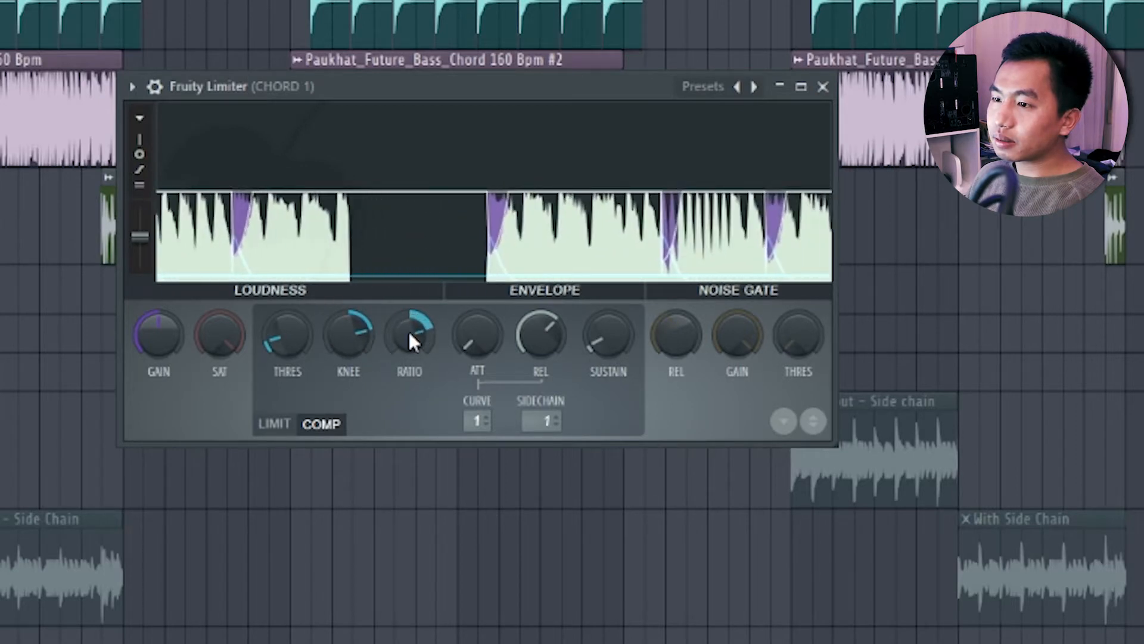
pyautogui.moveTo(410, 335); pyautogui.dragTo(410, 361)
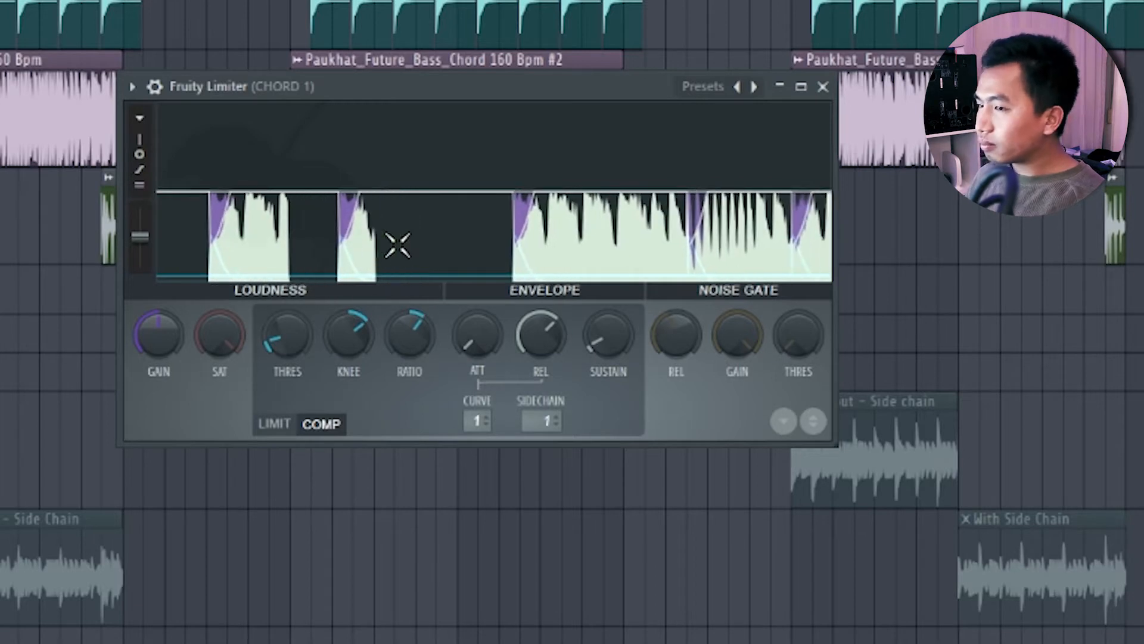
pyautogui.moveTo(292, 333); pyautogui.dragTo(282, 335)
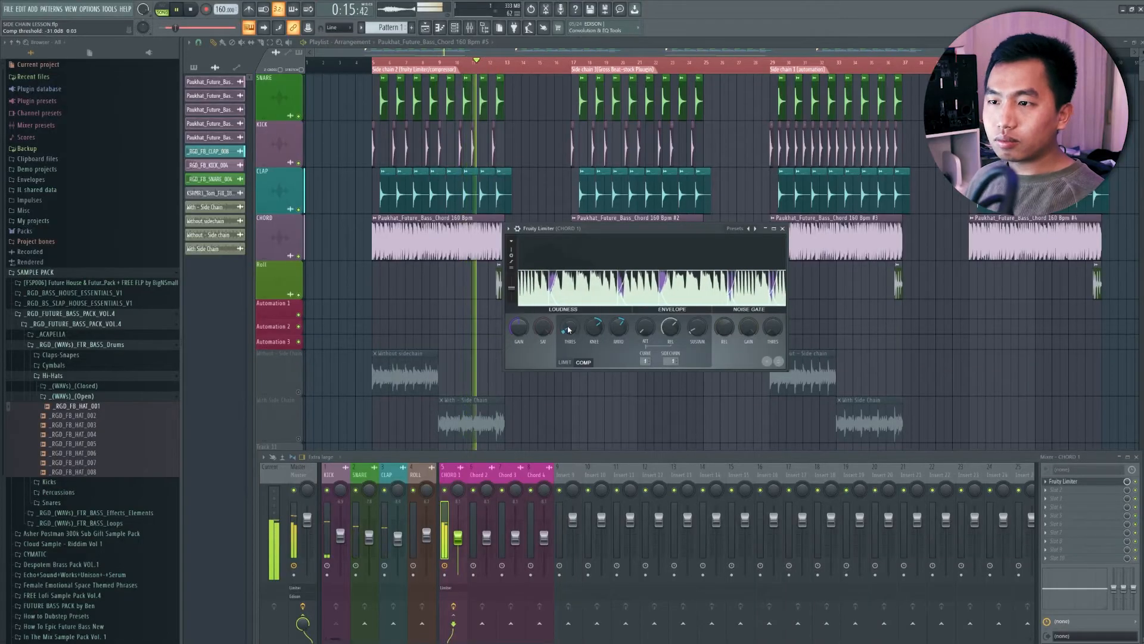
pyautogui.moveTo(588, 230); pyautogui.dragTo(627, 254)
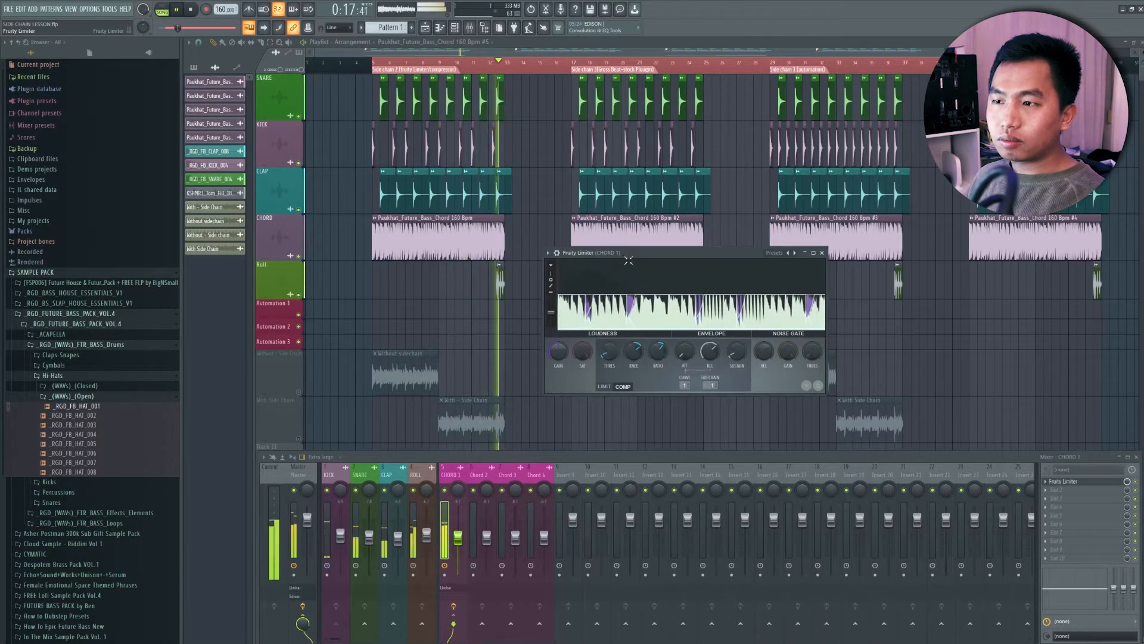
pyautogui.press('space')
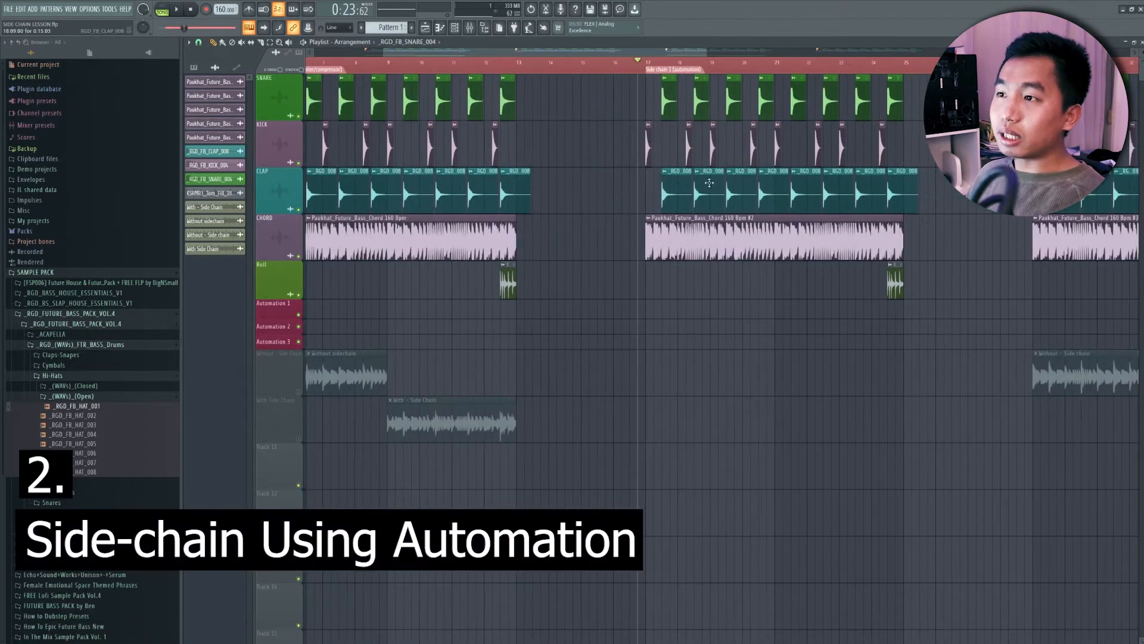
# Play the start of the automation side-chain section and reopen the mixer at the Chord 2 track
pyautogui.press('F9')
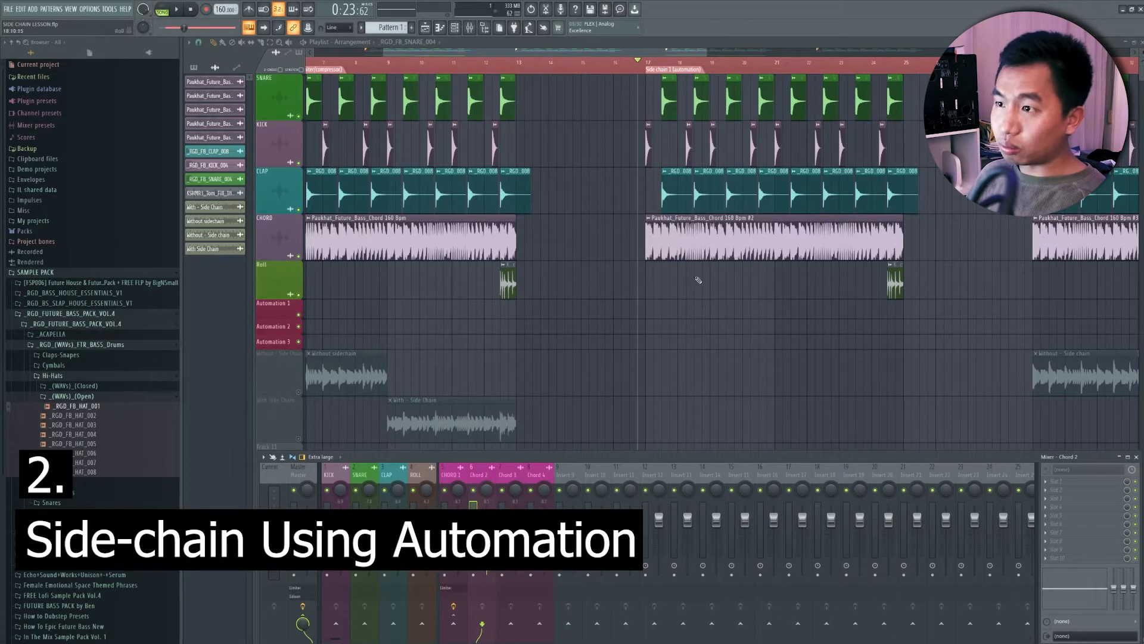
pyautogui.press('F9')
pyautogui.press('space')
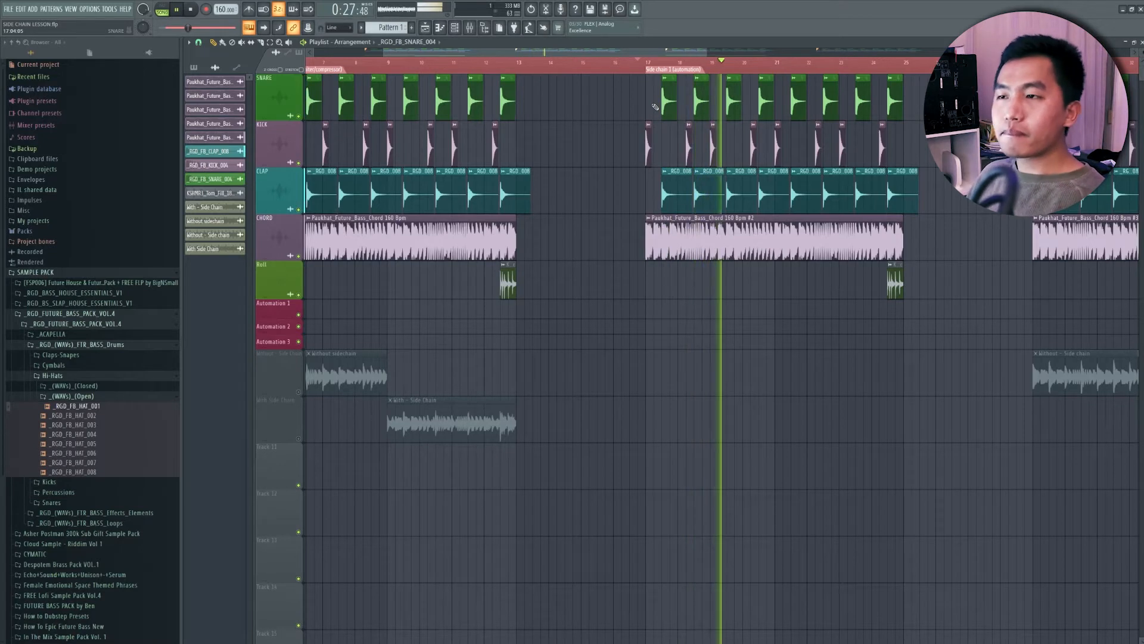
pyautogui.press('space')
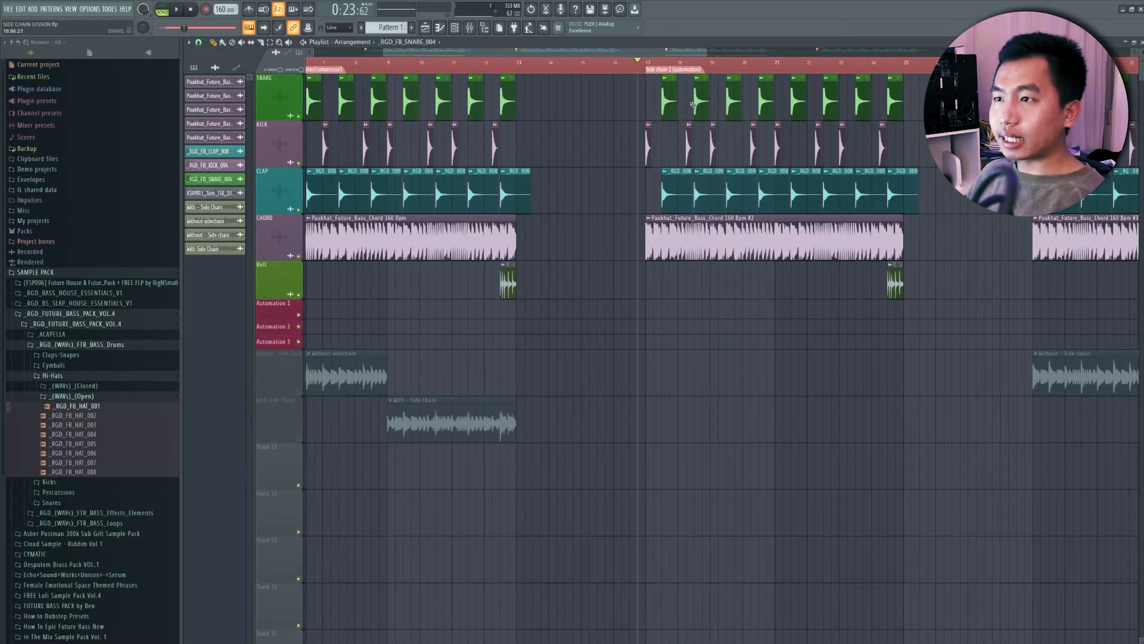
pyautogui.click(474, 28)
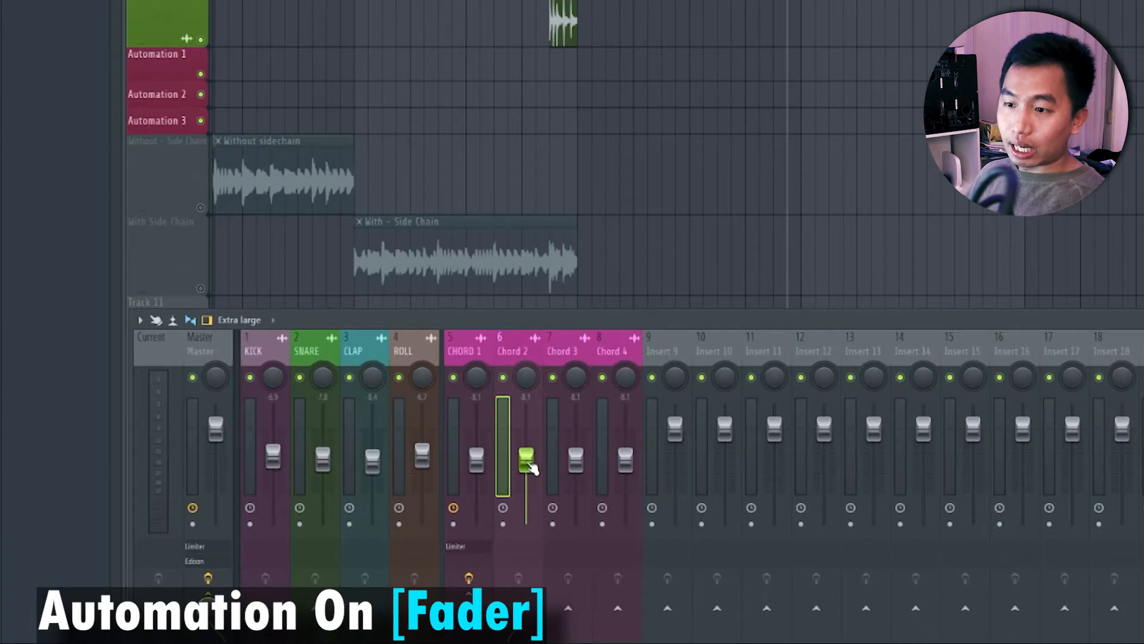
# Create an automation clip for the Chord 2 volume fader, enlarge the Automation 1 track and trim the clip to just past the first kick
pyautogui.rightClick(529, 465)
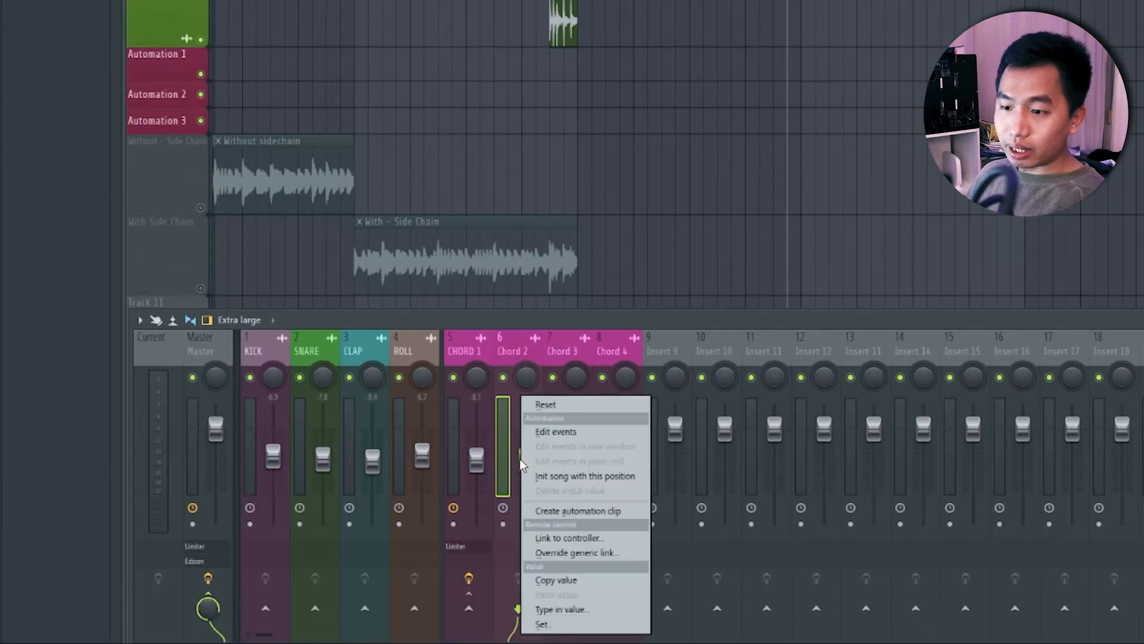
pyautogui.click(581, 512)
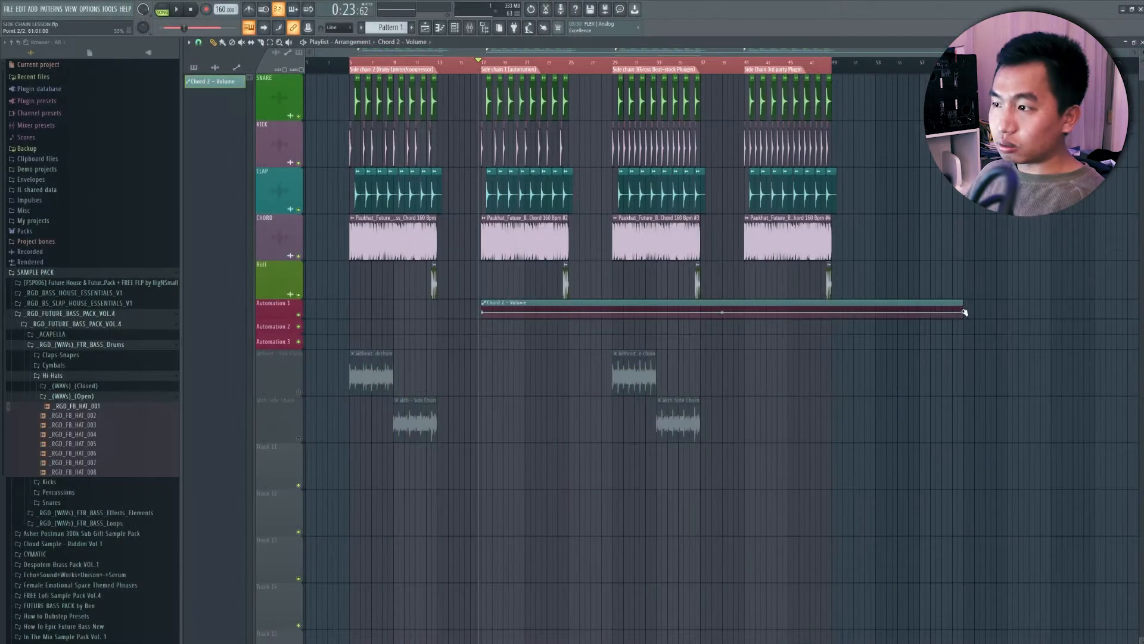
pyautogui.moveTo(965, 314); pyautogui.dragTo(575, 315)
pyautogui.scroll(4, 480, 358)
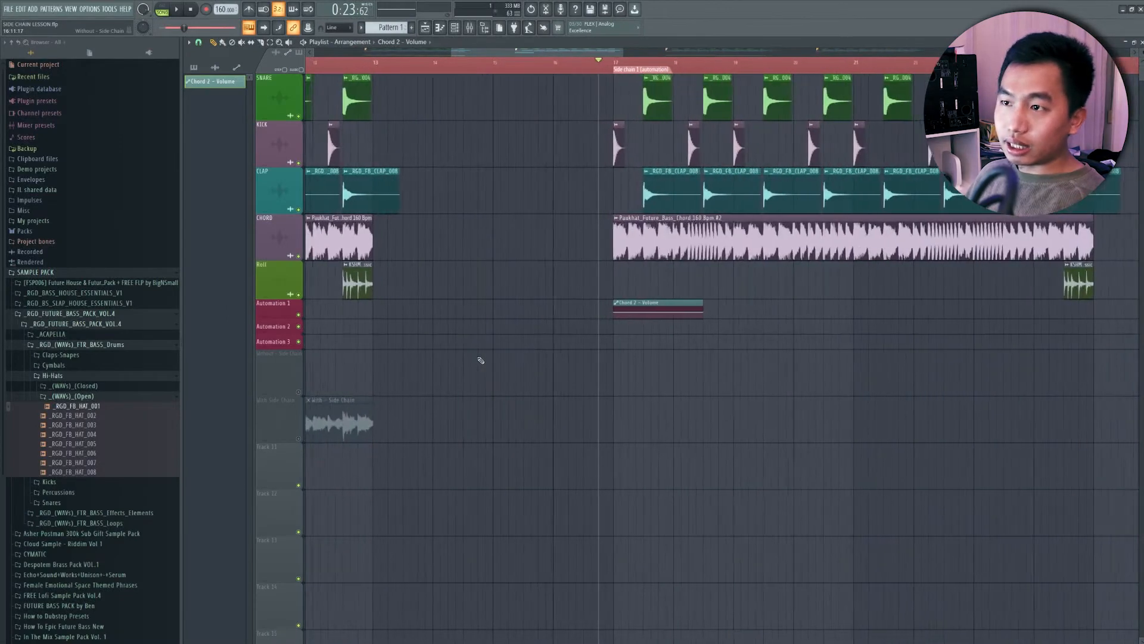
pyautogui.scroll(4, 488, 361)
pyautogui.hscroll(3, 873, 134)
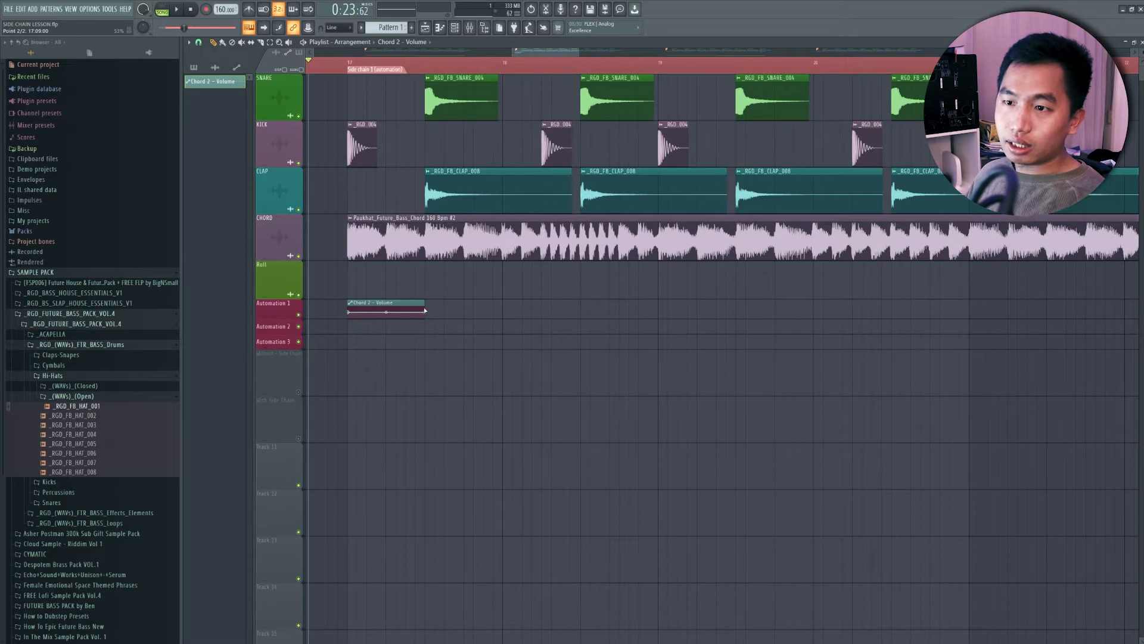
pyautogui.scroll(-1, 356, 314)
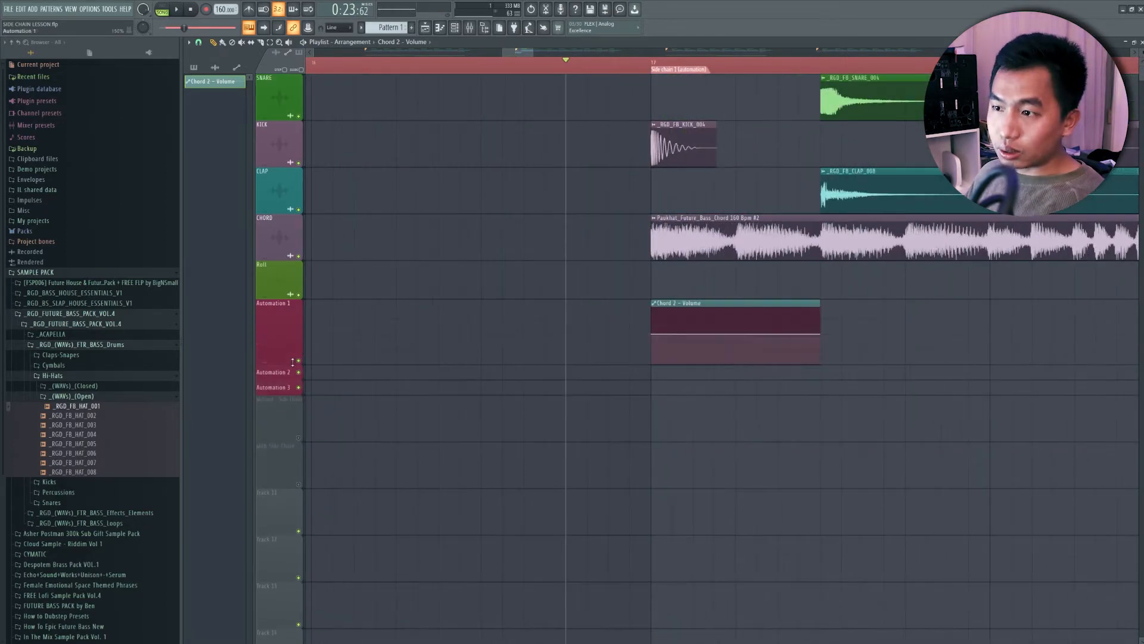
pyautogui.scroll(4, 764, 374)
pyautogui.moveTo(876, 335); pyautogui.dragTo(721, 329)
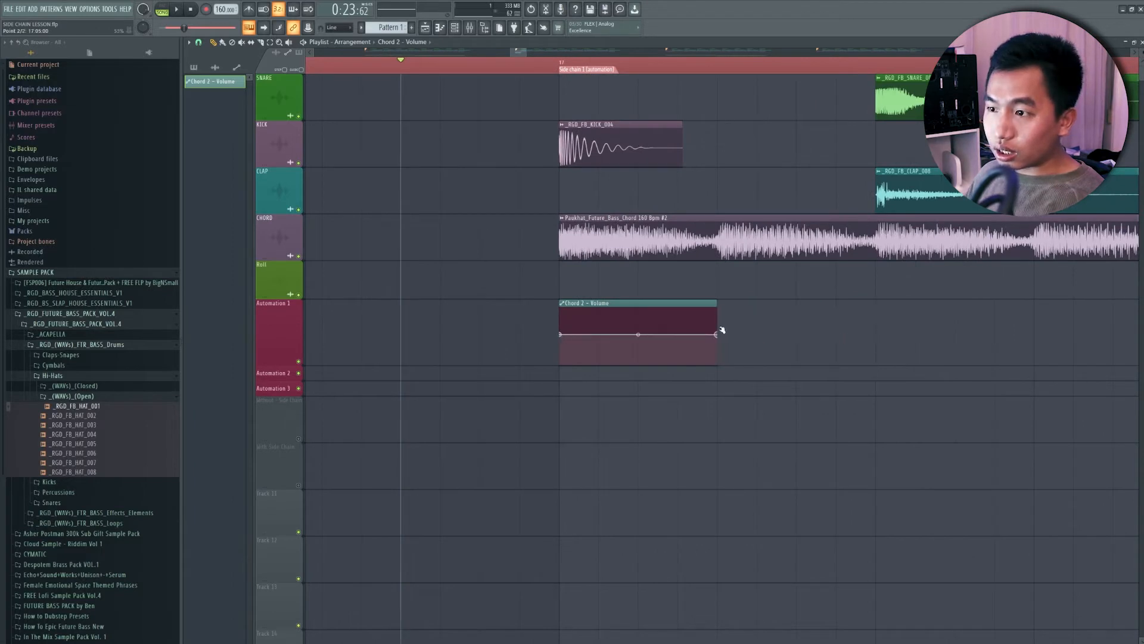
# Shape the Chord 2 volume clip: start at zero, bend the rise upward, and add a second zero point about a quarter of the way in
pyautogui.moveTo(563, 335); pyautogui.dragTo(560, 363)
pyautogui.press('space')
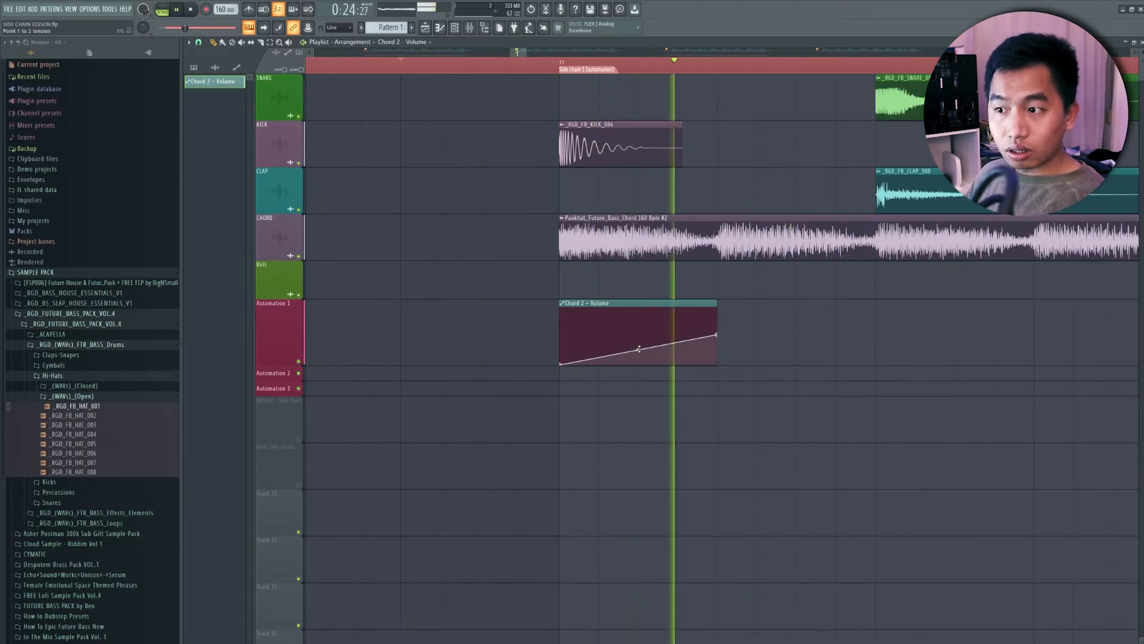
pyautogui.moveTo(638, 350); pyautogui.dragTo(639, 341)
pyautogui.press('space')
pyautogui.press('space')
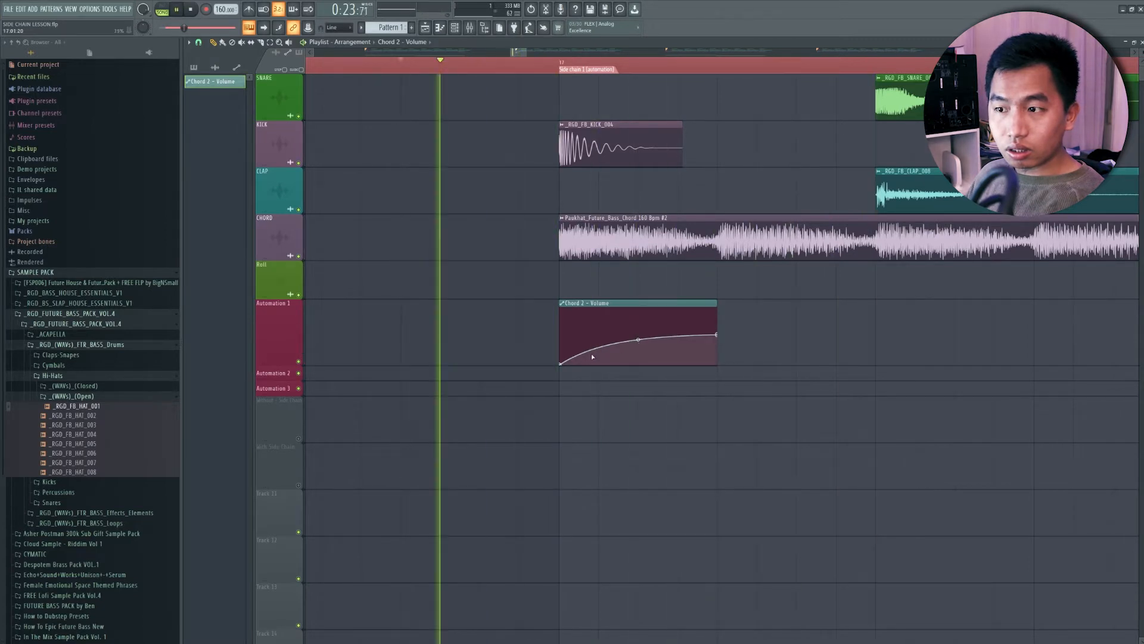
pyautogui.press('space')
pyautogui.press('space')
pyautogui.rightClick(598, 363)
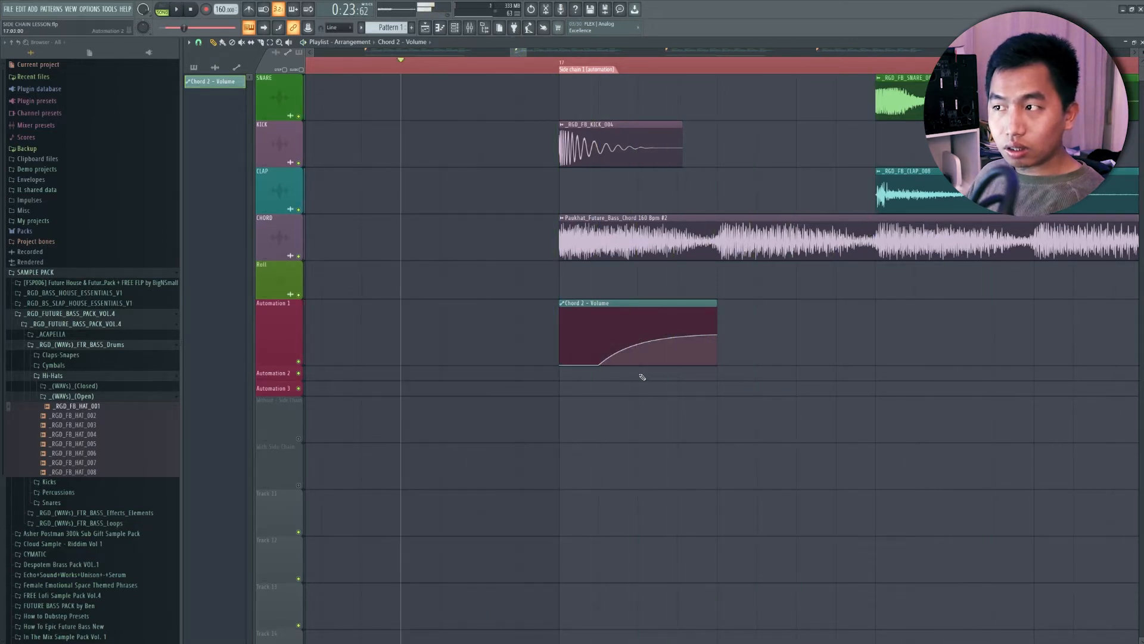
# Try a straight rise in the Chord 2 volume clip while playing the section
pyautogui.scroll(-3, 639, 376)
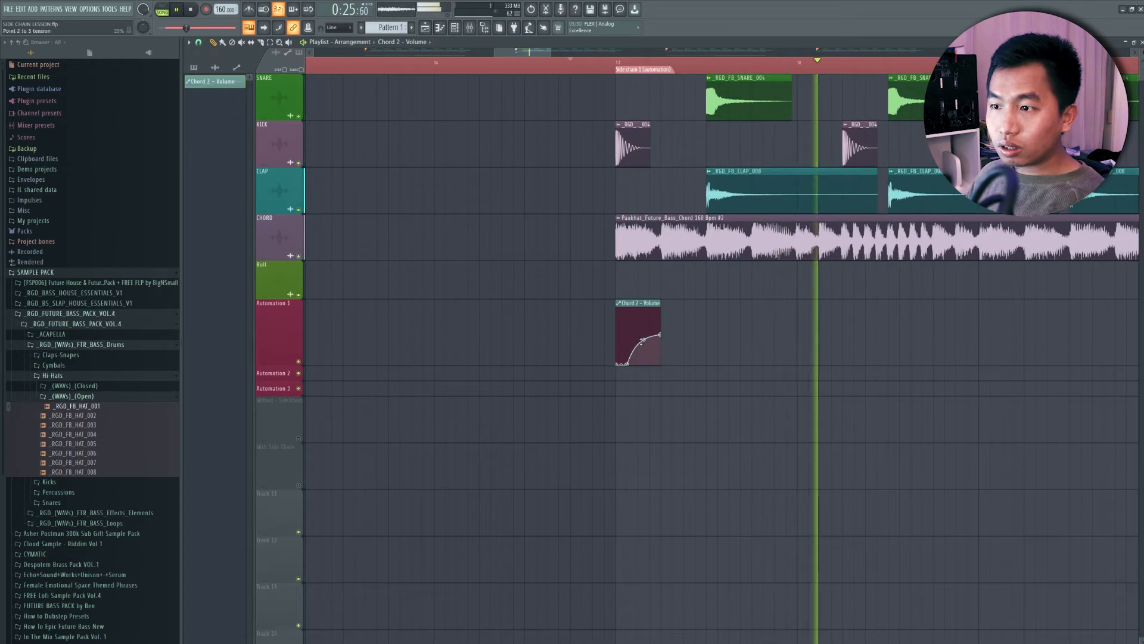
pyautogui.rightClick(644, 341)
pyautogui.press('space')
pyautogui.press('space')
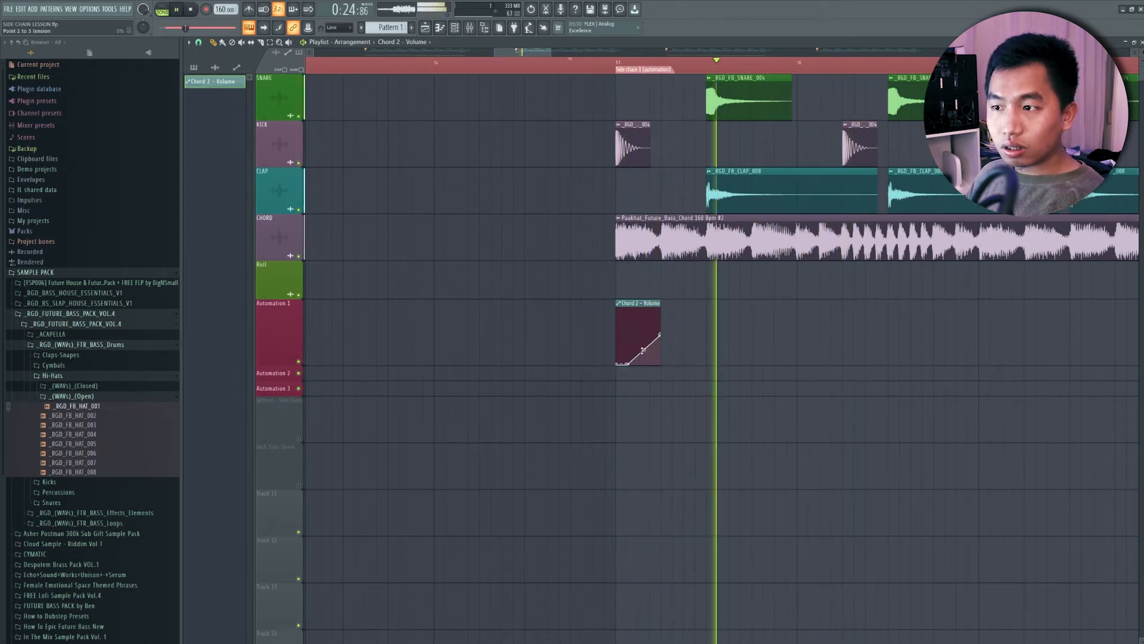
pyautogui.press('space')
# Copy the Chord 2 volume clip under the second and third kicks, and make its rise less bent while auditioning the section
pyautogui.moveTo(643, 304); pyautogui.dragTo(871, 311)
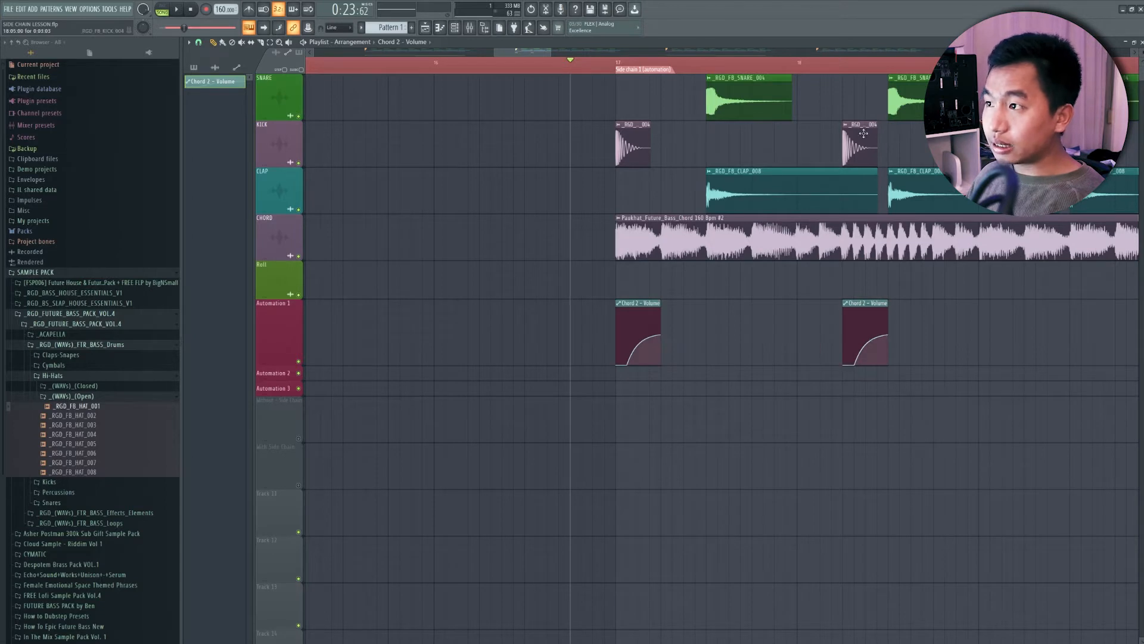
pyautogui.click(978, 336)
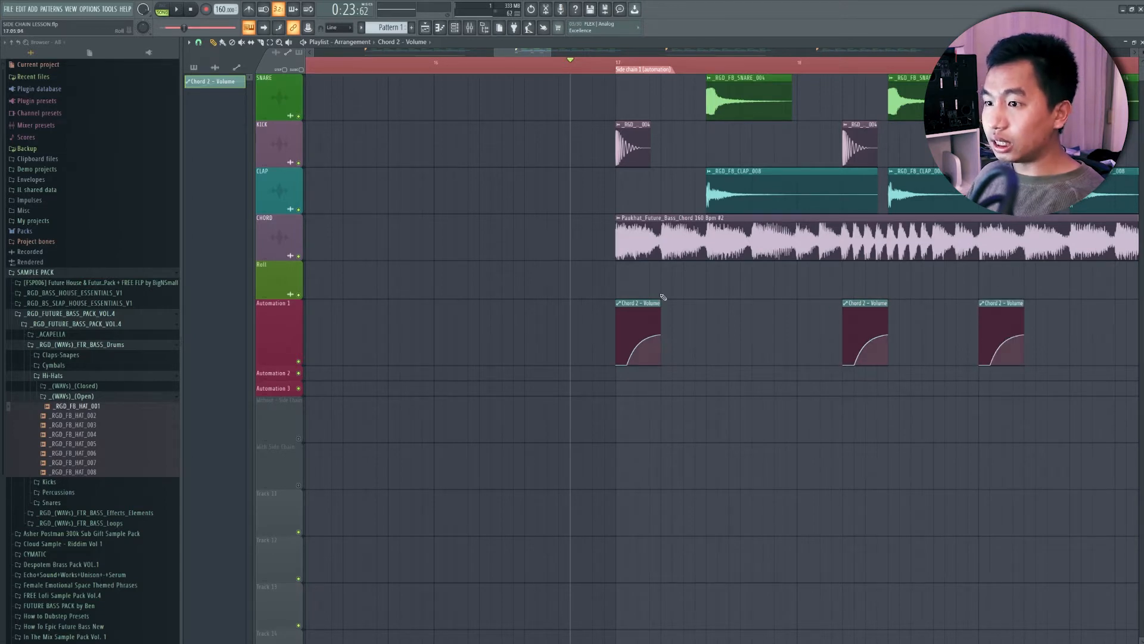
pyautogui.click(618, 68)
pyautogui.press('space')
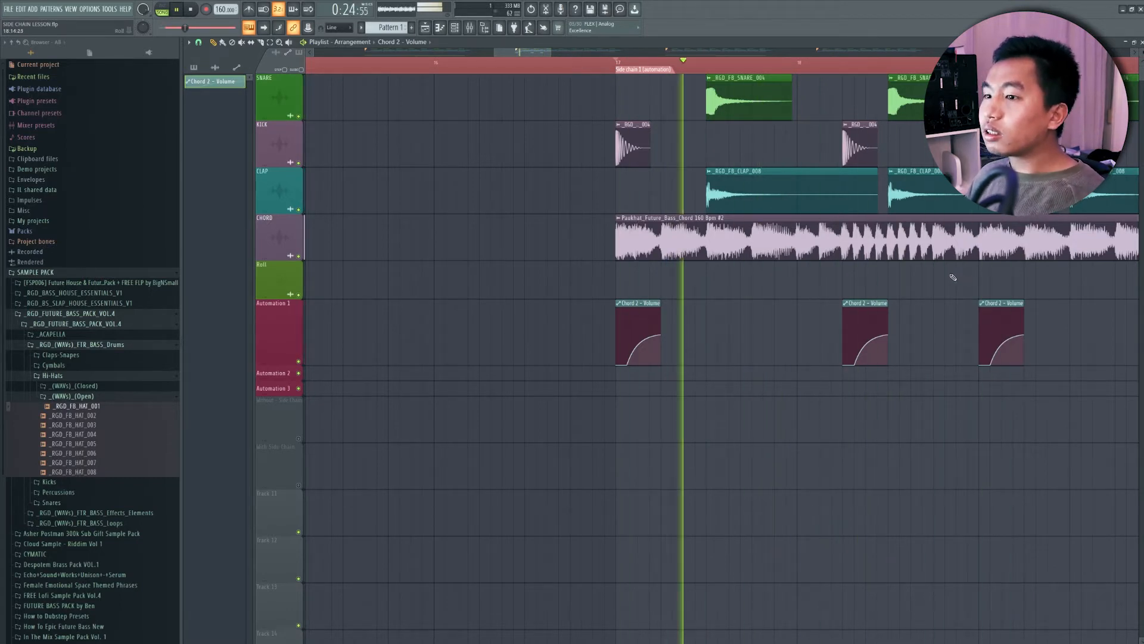
pyautogui.press('space')
pyautogui.press('space')
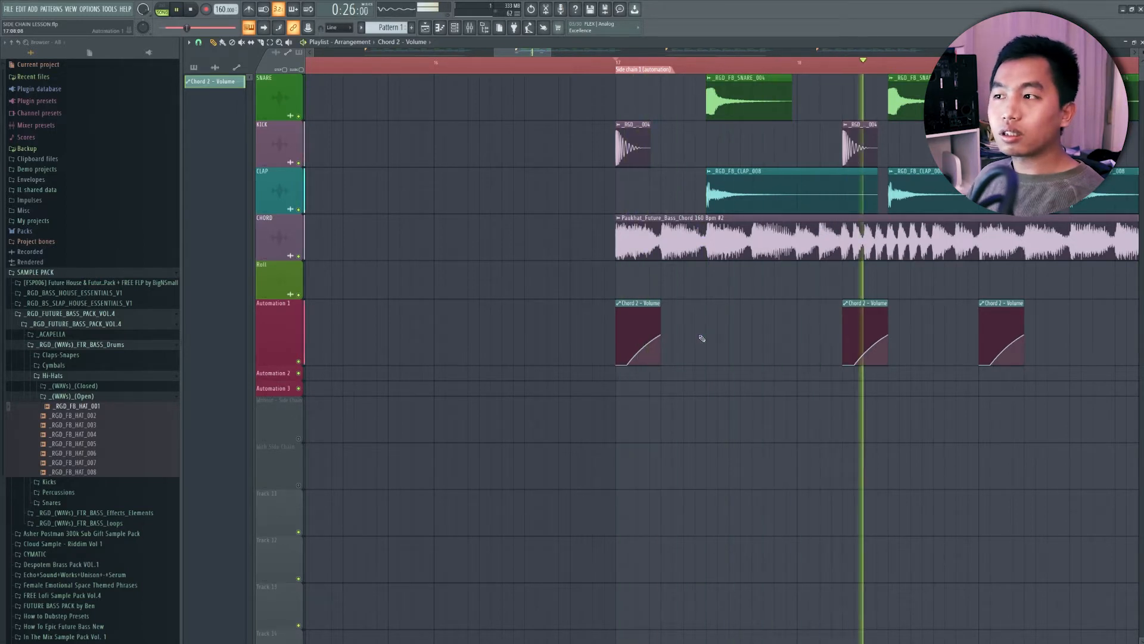
# Place copies of the Chord 2 volume clip under the fourth and fifth kicks and restart playback
pyautogui.scroll(-3, 699, 334)
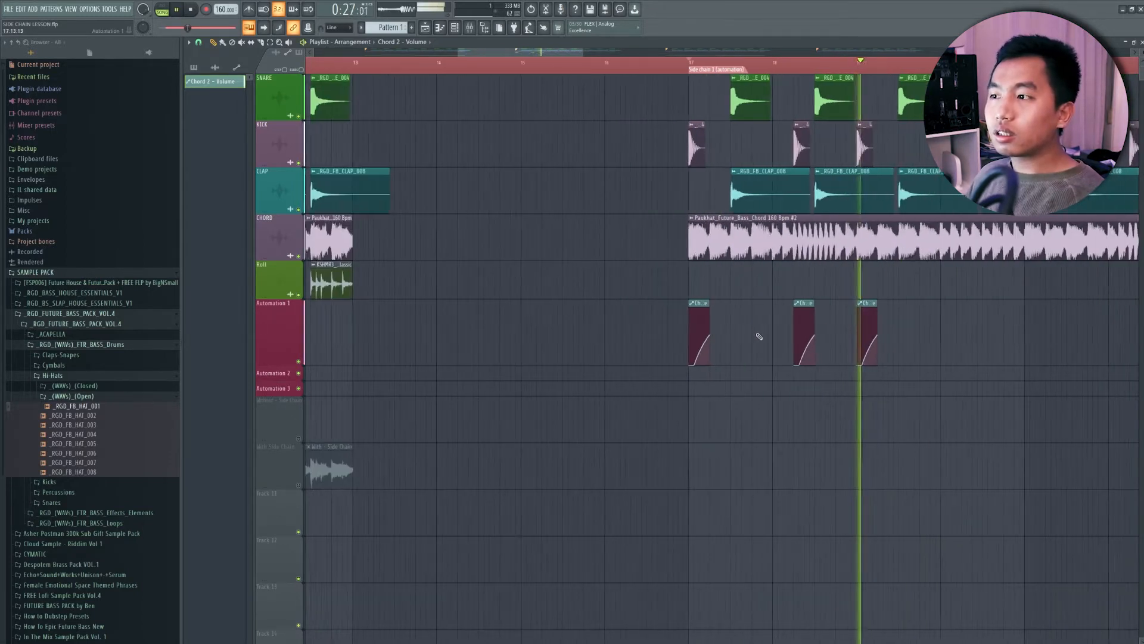
pyautogui.press('space')
pyautogui.click(968, 334)
pyautogui.click(1024, 308)
pyautogui.press('space')
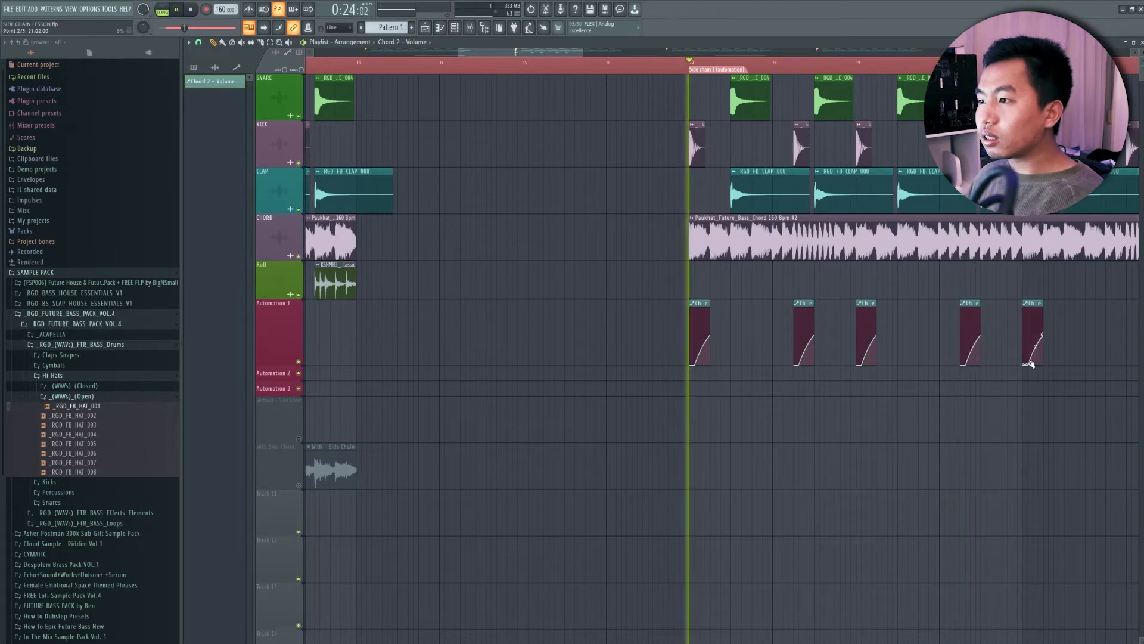
# Place Chord 2 volume clips under the last three kicks of the automation section, aligned with each kick
pyautogui.scroll(3, 1005, 342)
pyautogui.scroll(-5, 1008, 325)
pyautogui.scroll(2, 888, 238)
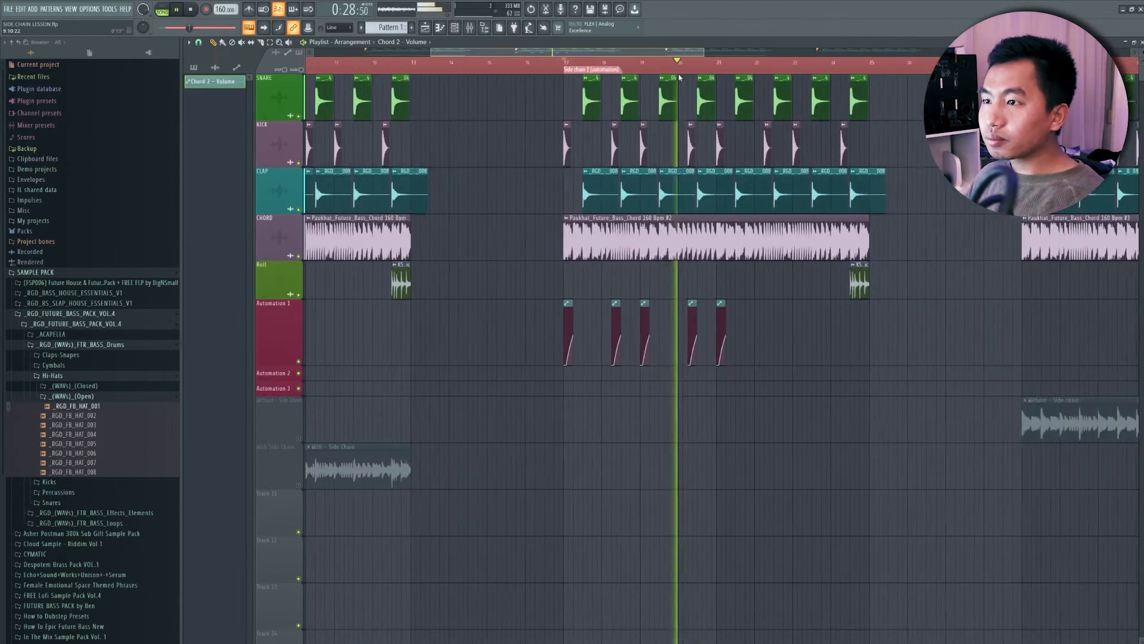
pyautogui.click(761, 334)
pyautogui.click(792, 323)
pyautogui.click(845, 325)
pyautogui.scroll(4, 867, 337)
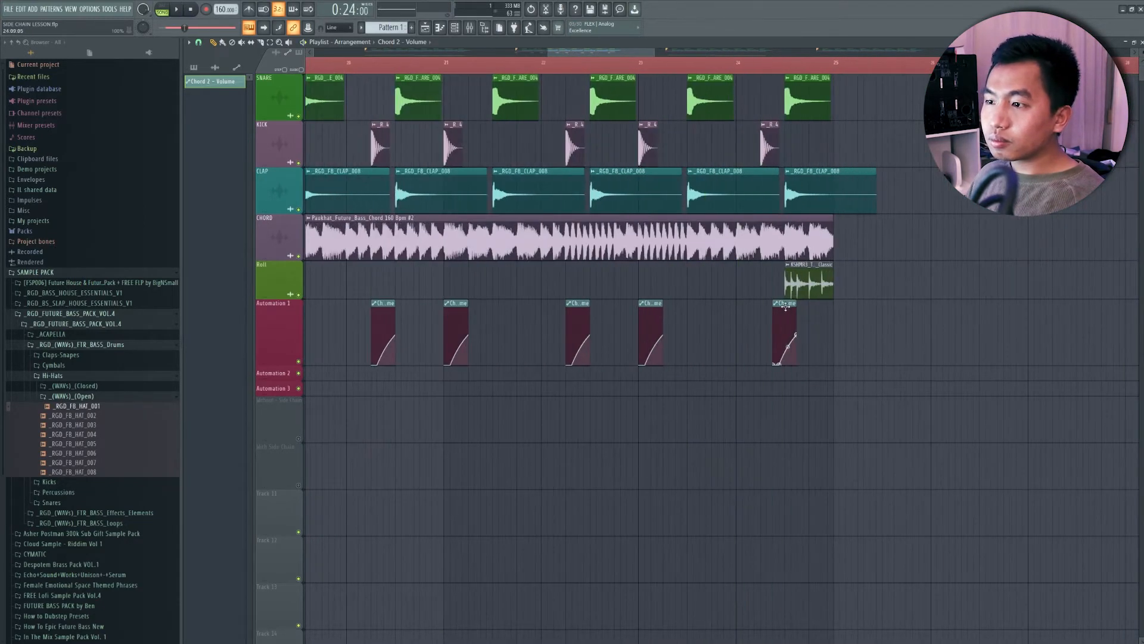
# Listen to the automation section with every kick's volume dip in place, and stop playback
pyautogui.scroll(-4, 536, 325)
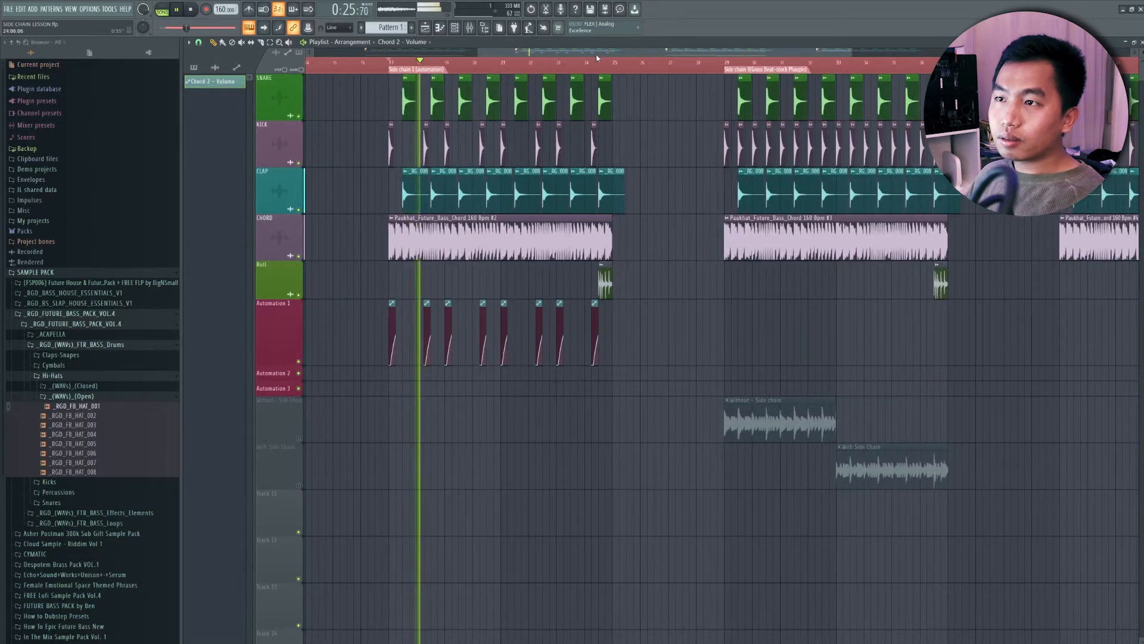
pyautogui.hscroll(-2, 466, 310)
pyautogui.scroll(3, 477, 405)
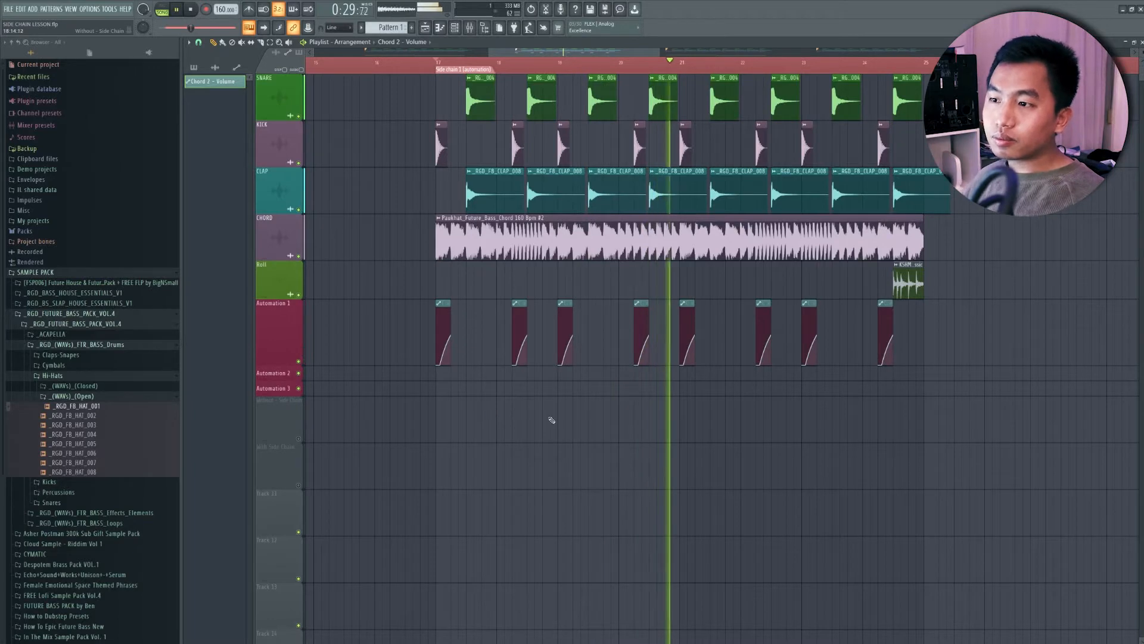
pyautogui.press('space')
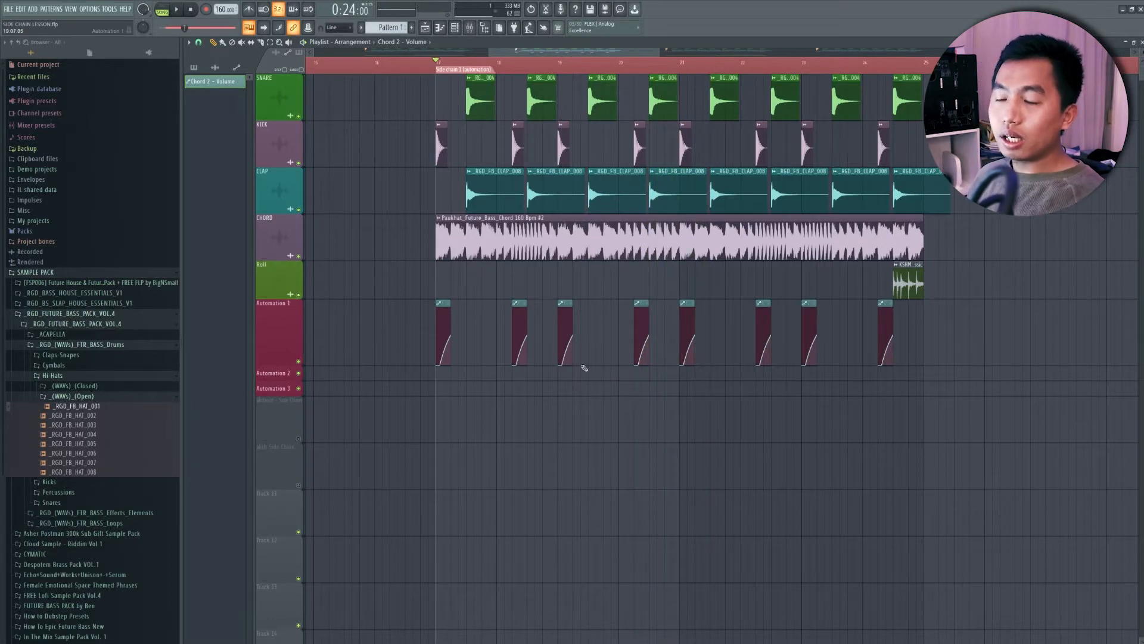
pyautogui.scroll(-1, 583, 376)
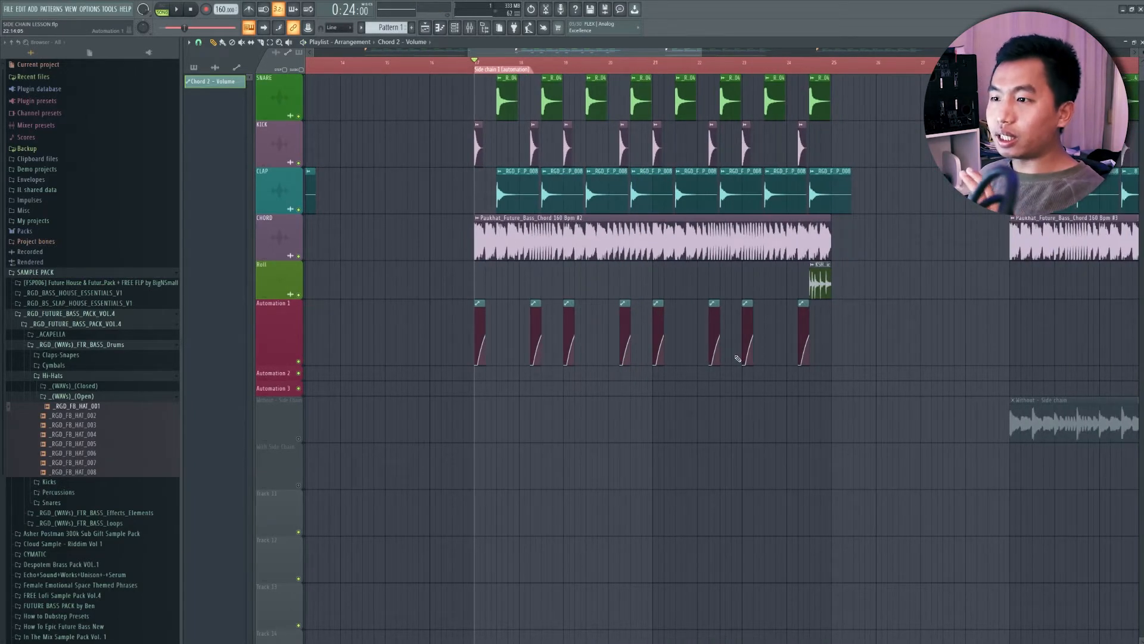
# Reopen the mixer and create an automation clip for Chord 2's send level to the Master
pyautogui.press('F9')
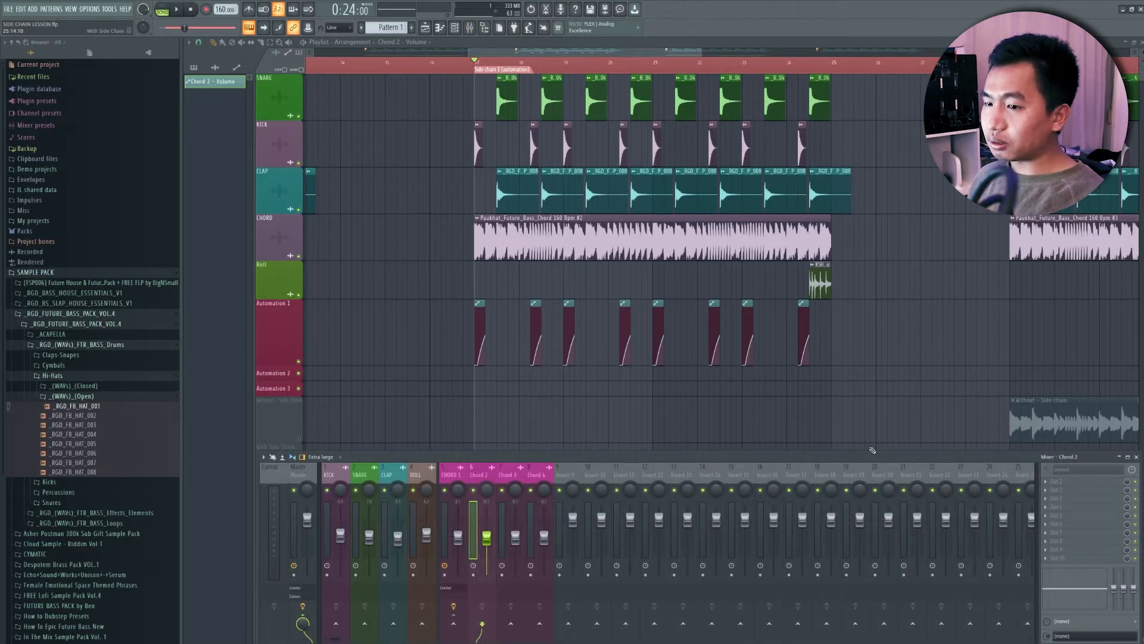
pyautogui.moveTo(506, 457); pyautogui.dragTo(515, 450)
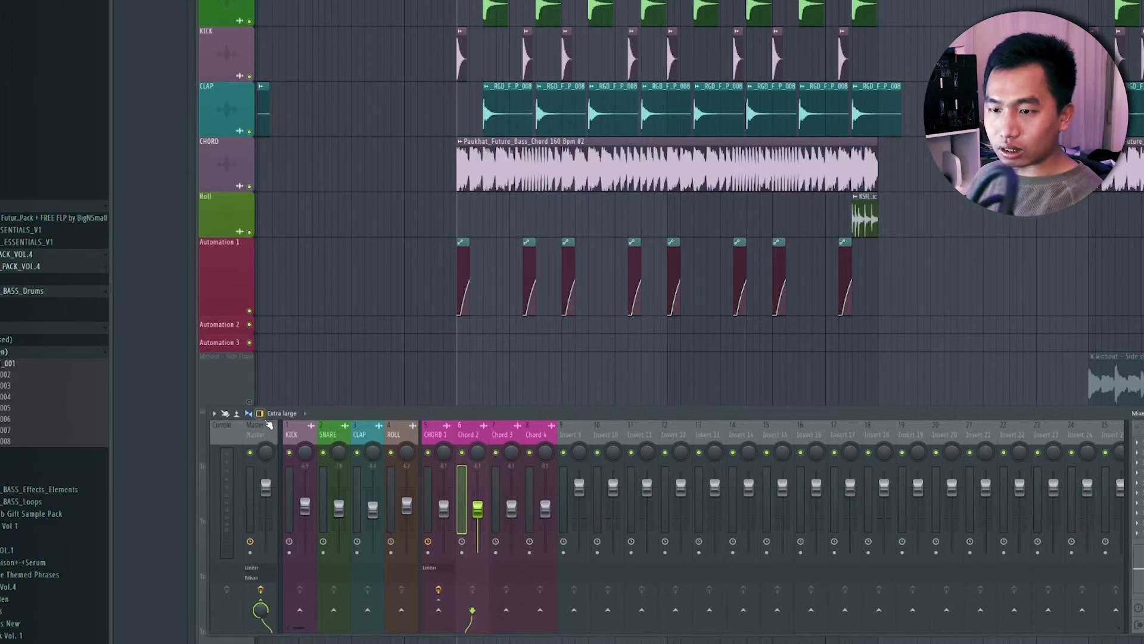
pyautogui.rightClick(263, 609)
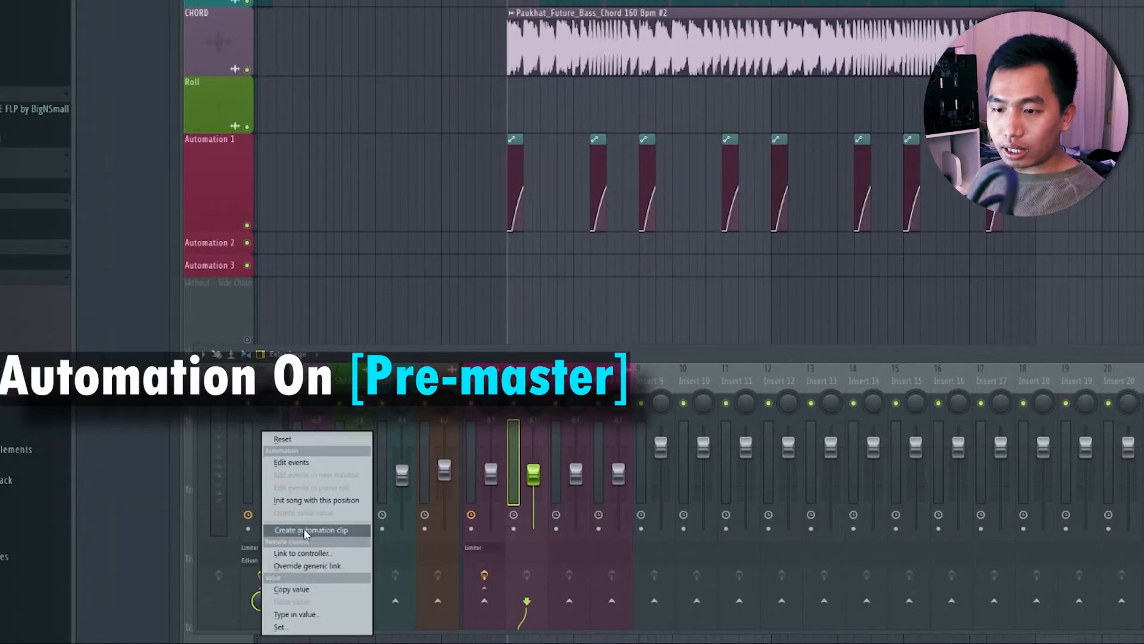
pyautogui.click(305, 530)
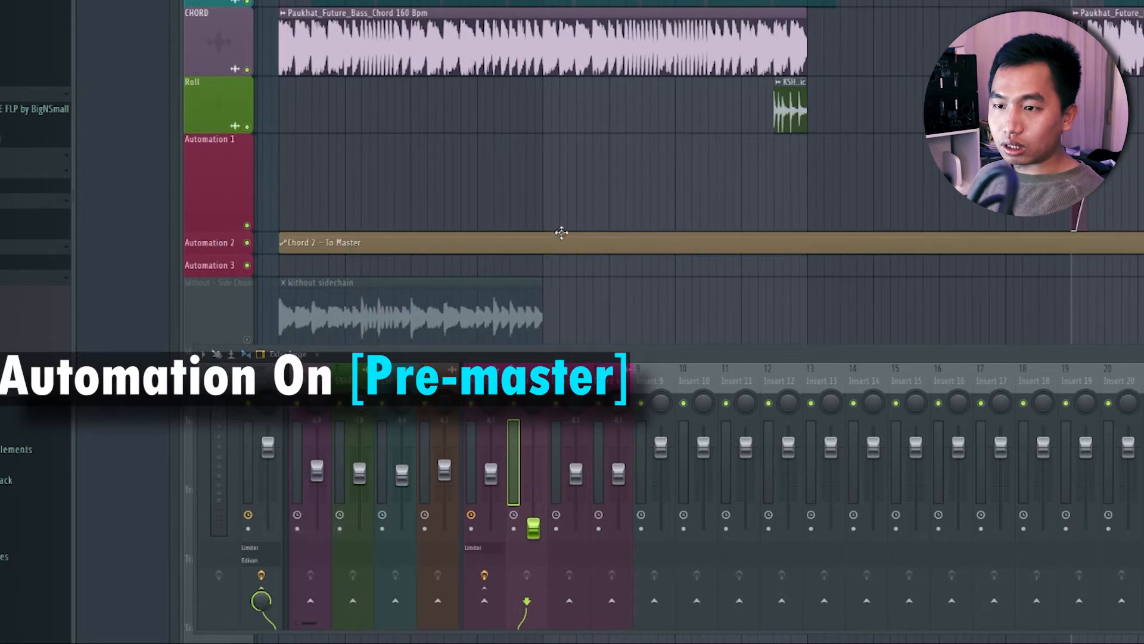
# Close the mixer, shorten the Chord 2 - To Master clip to about one and a half bars and enlarge the Automation 2 track
pyautogui.press('F9')
pyautogui.scroll(-5, 1022, 377)
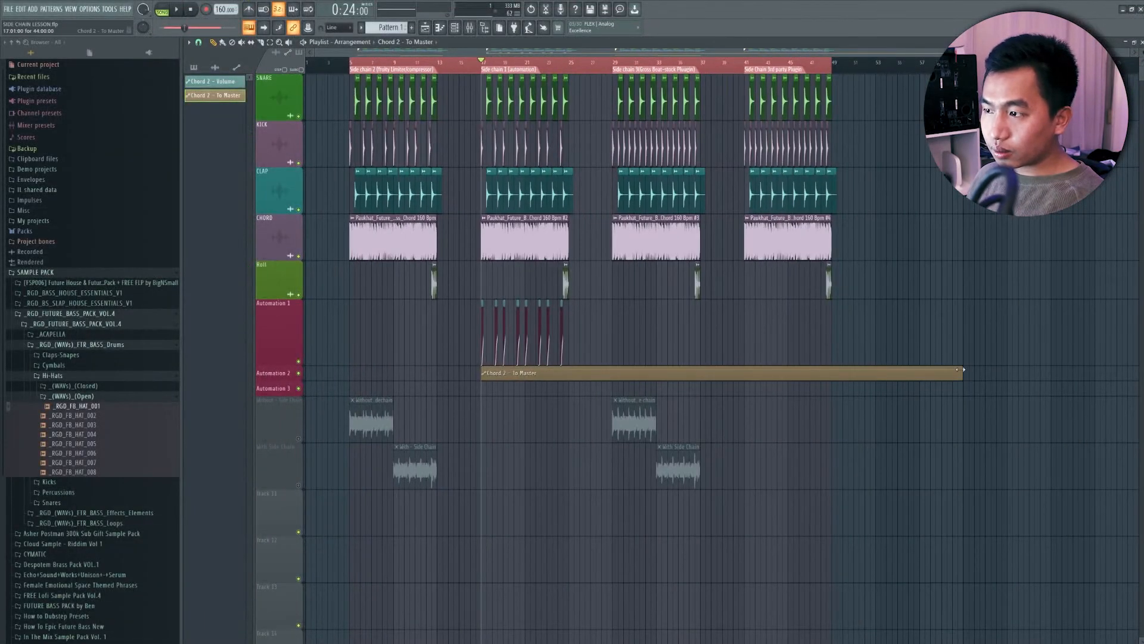
pyautogui.moveTo(963, 373); pyautogui.dragTo(496, 374)
pyautogui.scroll(3, 490, 446)
pyautogui.scroll(3, 489, 446)
# Copy the Chord 2 - Volume clip's envelope onto the Chord 2 - To Master clip and trim that clip to the same length
pyautogui.click(665, 303)
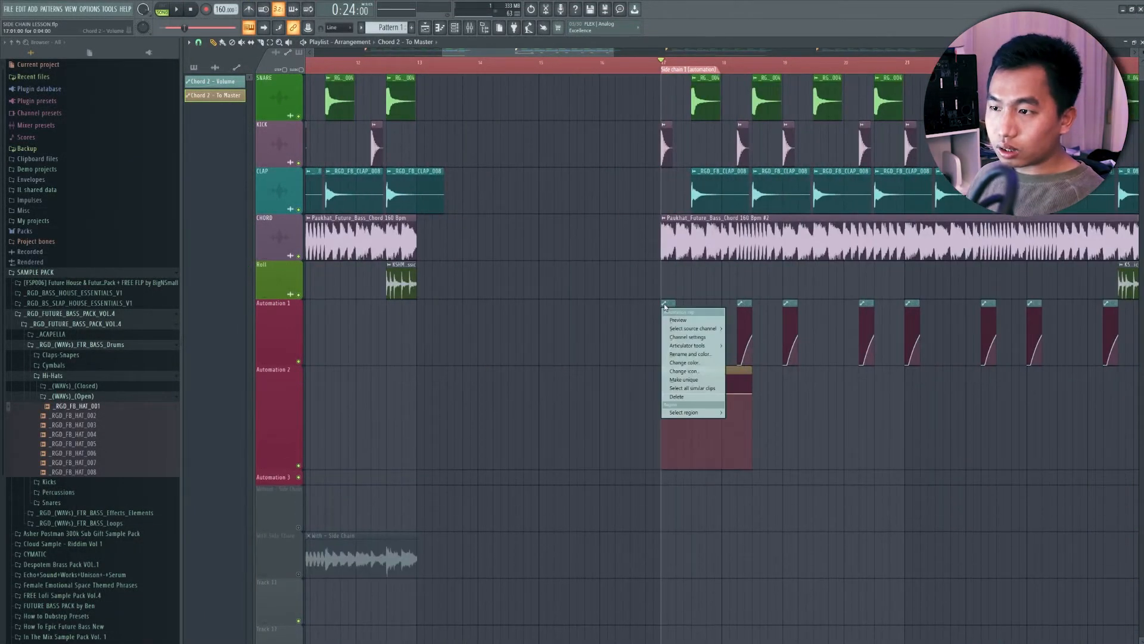
pyautogui.moveTo(704, 345)
pyautogui.click(750, 346)
pyautogui.click(665, 370)
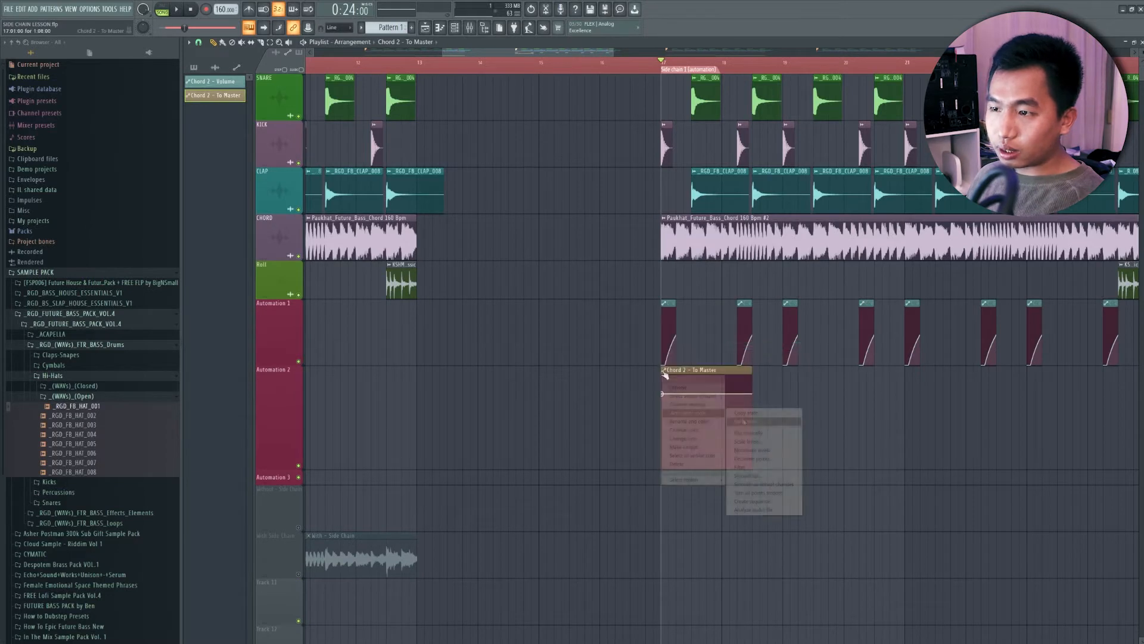
pyautogui.click(746, 421)
pyautogui.moveTo(751, 372); pyautogui.dragTo(675, 373)
# Copy the Chord 2 - To Master clip under the second, third and fourth kicks, and duplicate the four clips under the remaining kicks
pyautogui.moveTo(750, 379); pyautogui.dragTo(743, 382)
pyautogui.click(789, 373)
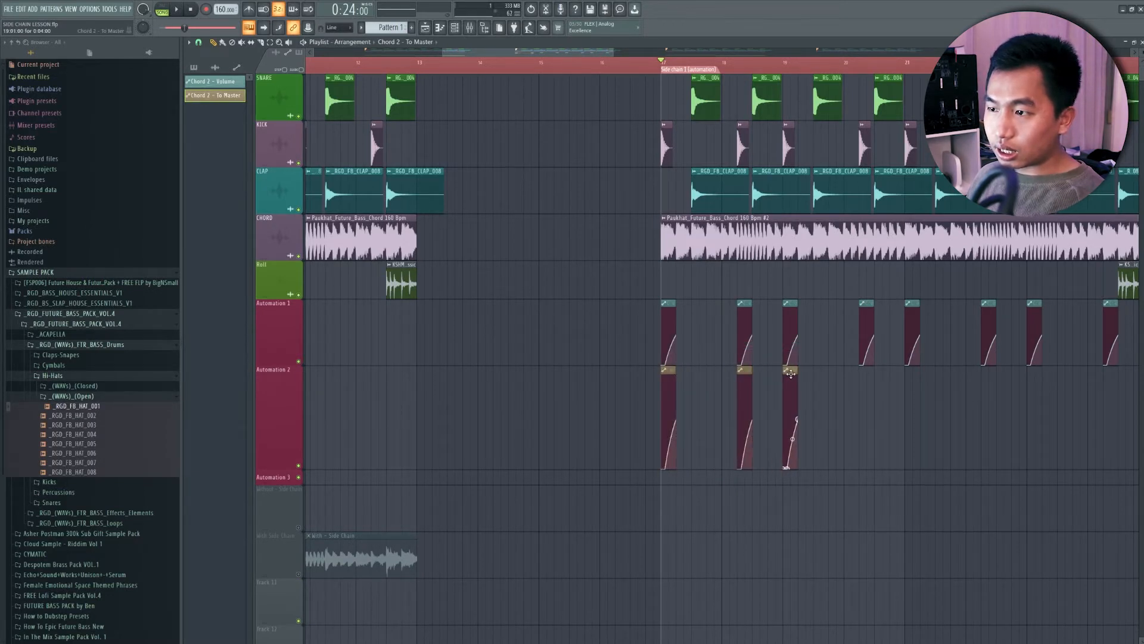
pyautogui.moveTo(811, 372); pyautogui.dragTo(866, 373)
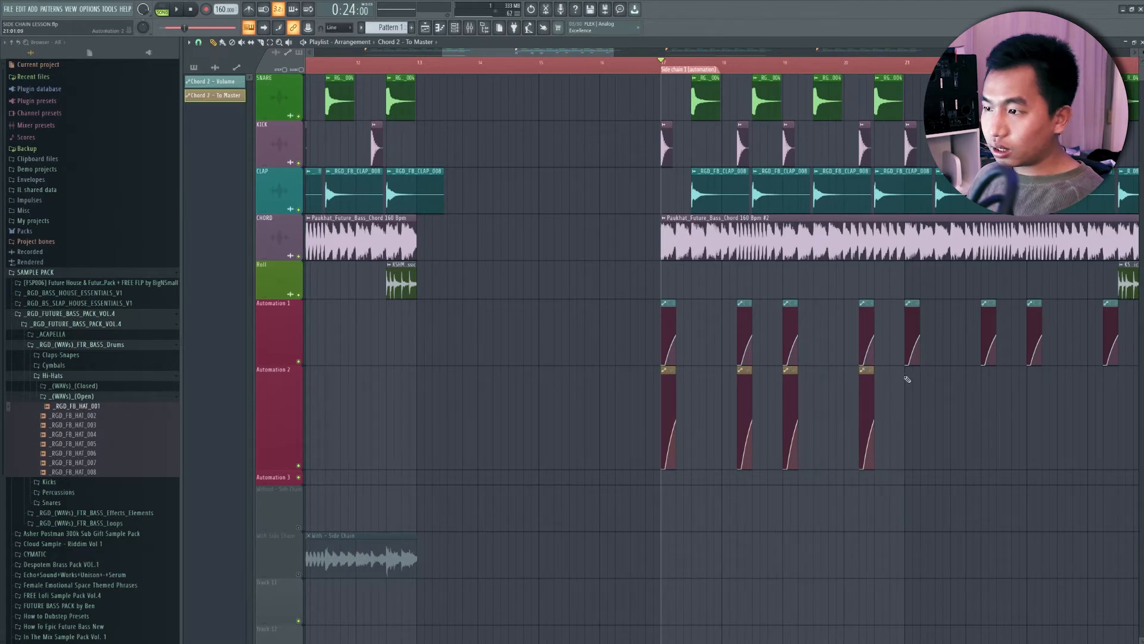
pyautogui.hotkey('ctrl', 'b')
pyautogui.scroll(-3, 341, 373)
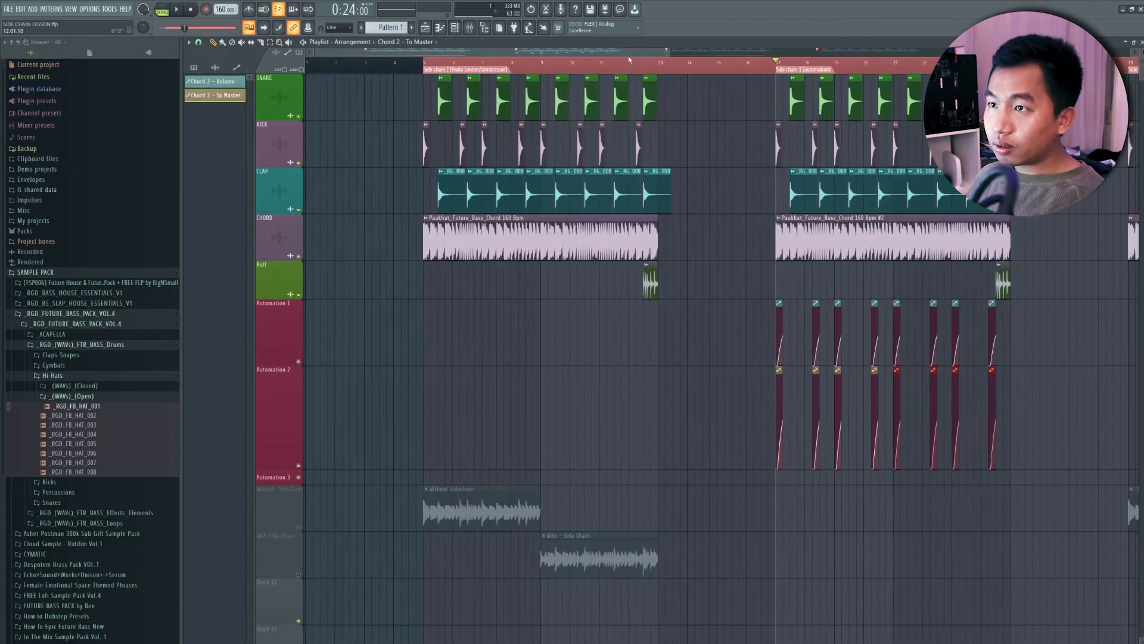
# Mute the Automation 1 track, play the section with only the send-level automation and reopen the mixer
pyautogui.scroll(4, 341, 373)
pyautogui.press('space')
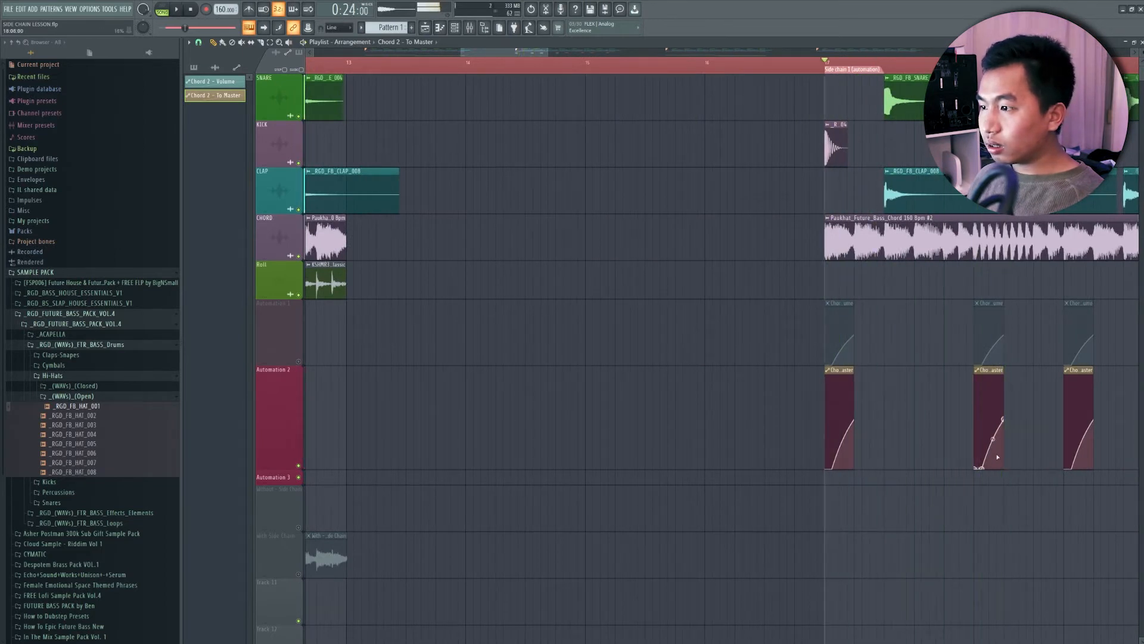
pyautogui.press('F9')
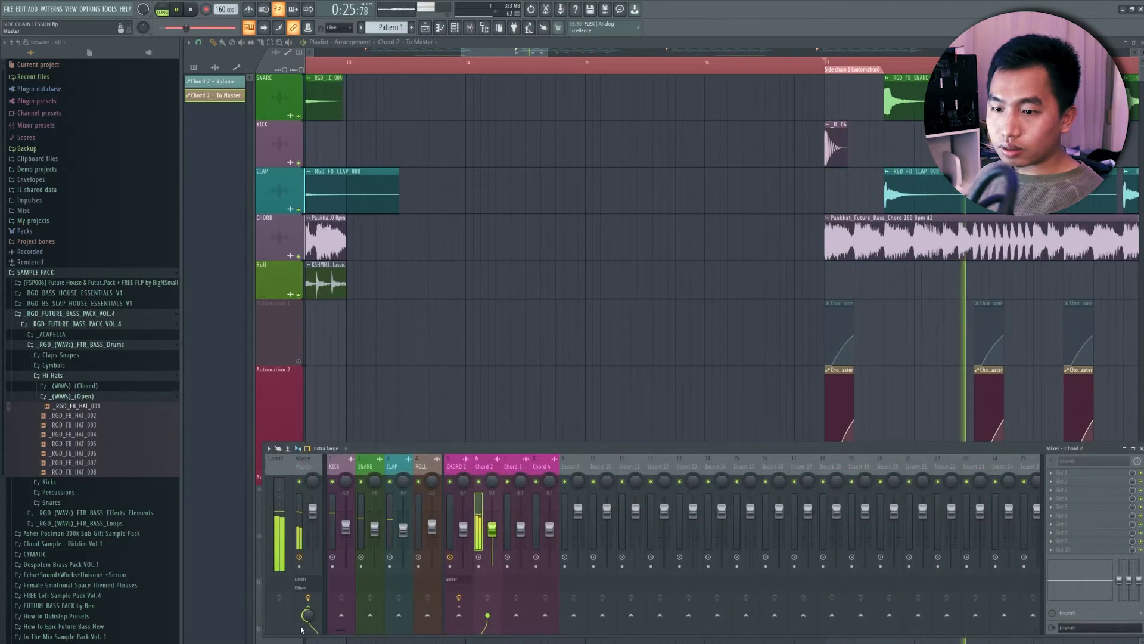
# Stop playback and paste Chord 3's 80% send level to Master onto the end point of the first Chord 2 - To Master clip
pyautogui.press('space')
pyautogui.click(511, 468)
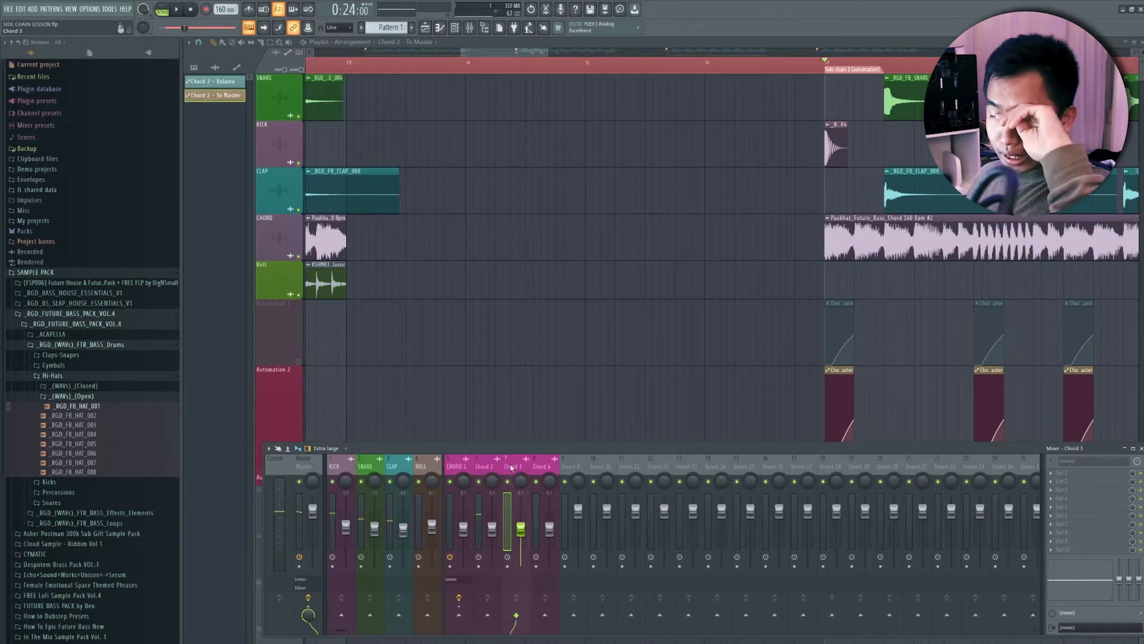
pyautogui.rightClick(308, 615)
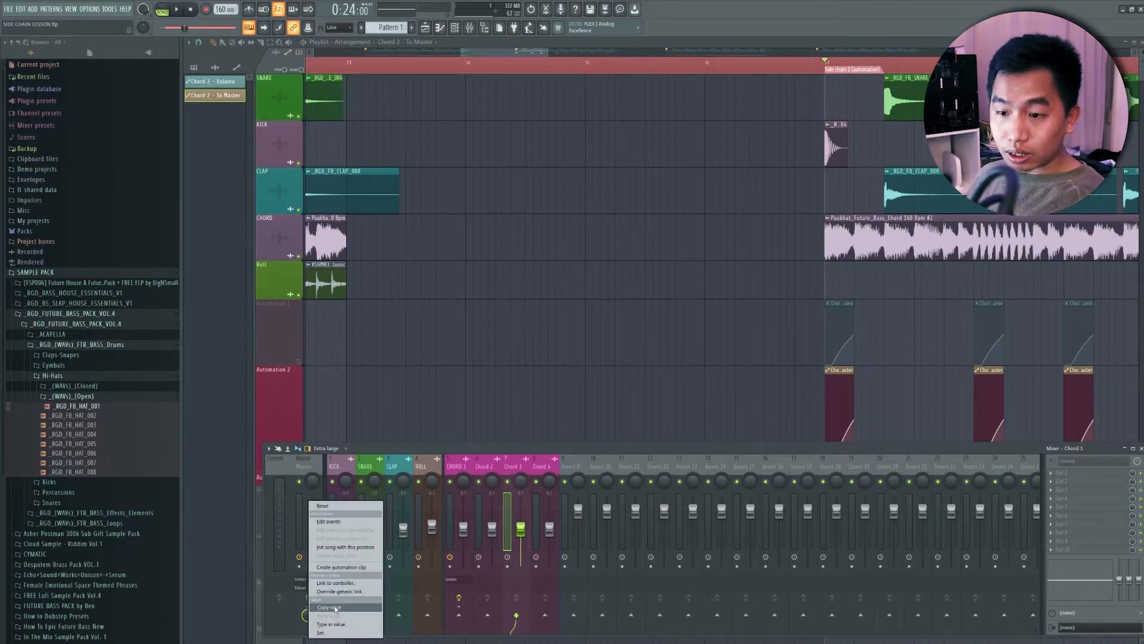
pyautogui.click(335, 605)
pyautogui.scroll(-5, 911, 343)
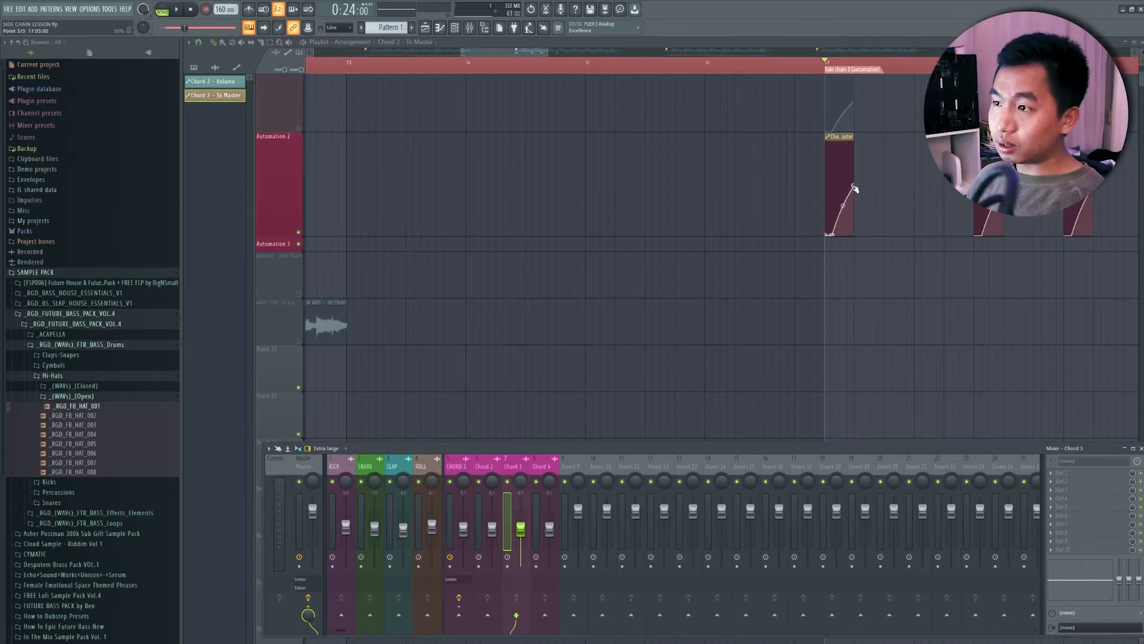
pyautogui.rightClick(854, 189)
pyautogui.click(893, 338)
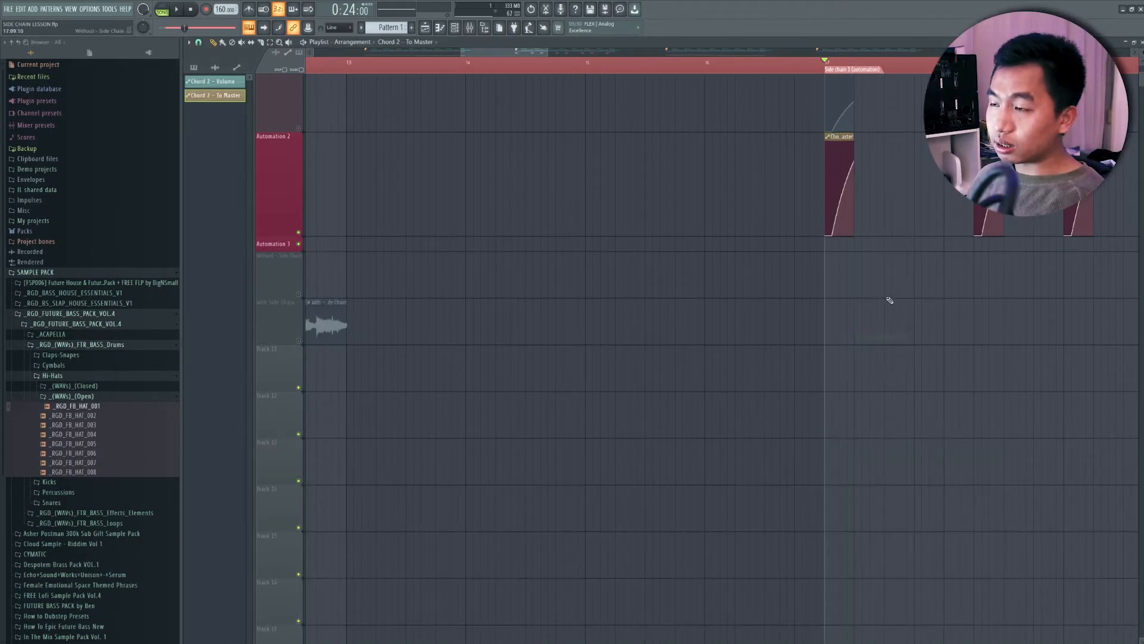
# Play the section with the send-level automation, watching Chord 2's send to Master in the mixer
pyautogui.press('space')
pyautogui.scroll(1, 894, 253)
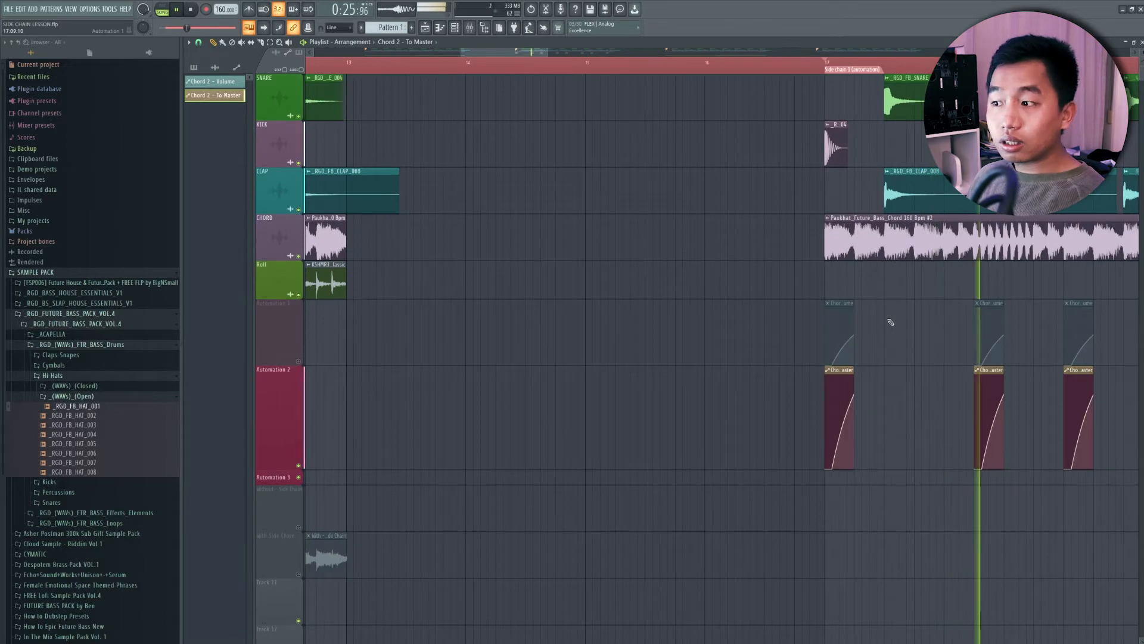
pyautogui.press('space')
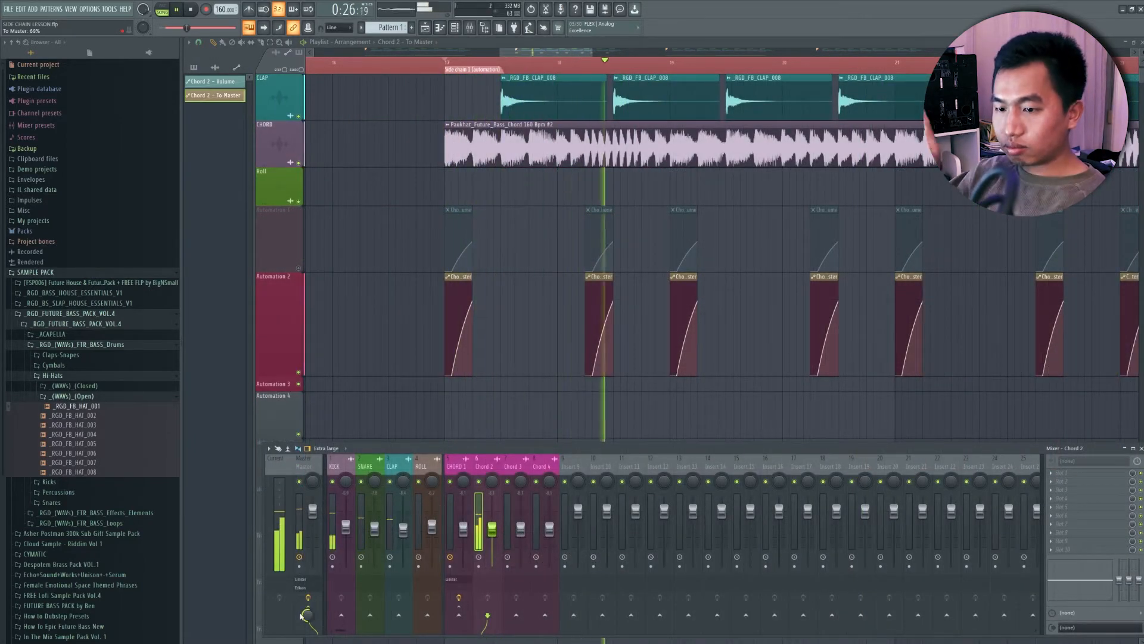
pyautogui.press('space')
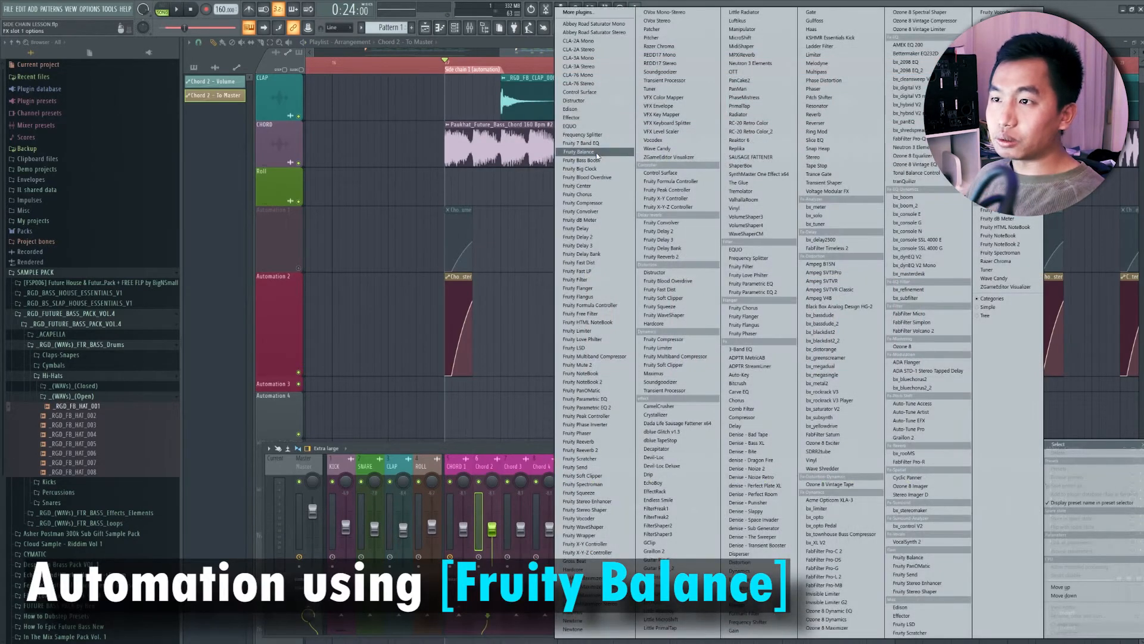
# Load Fruity Balance on the Chord 2 mixer track and create an automation clip for its Volume
pyautogui.click(597, 153)
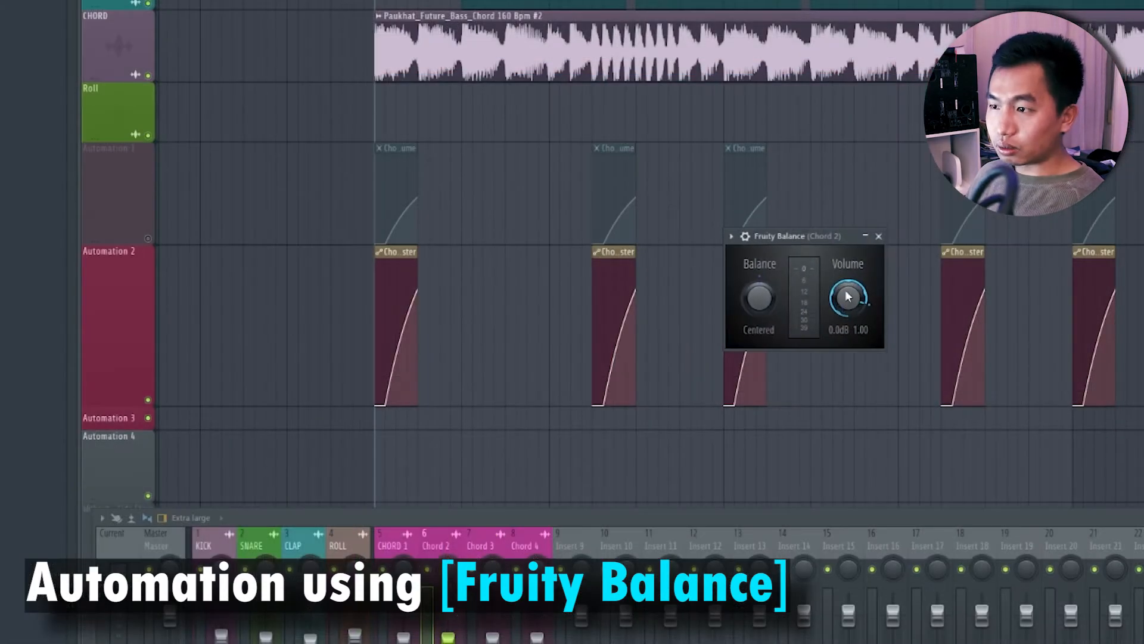
pyautogui.rightClick(848, 296)
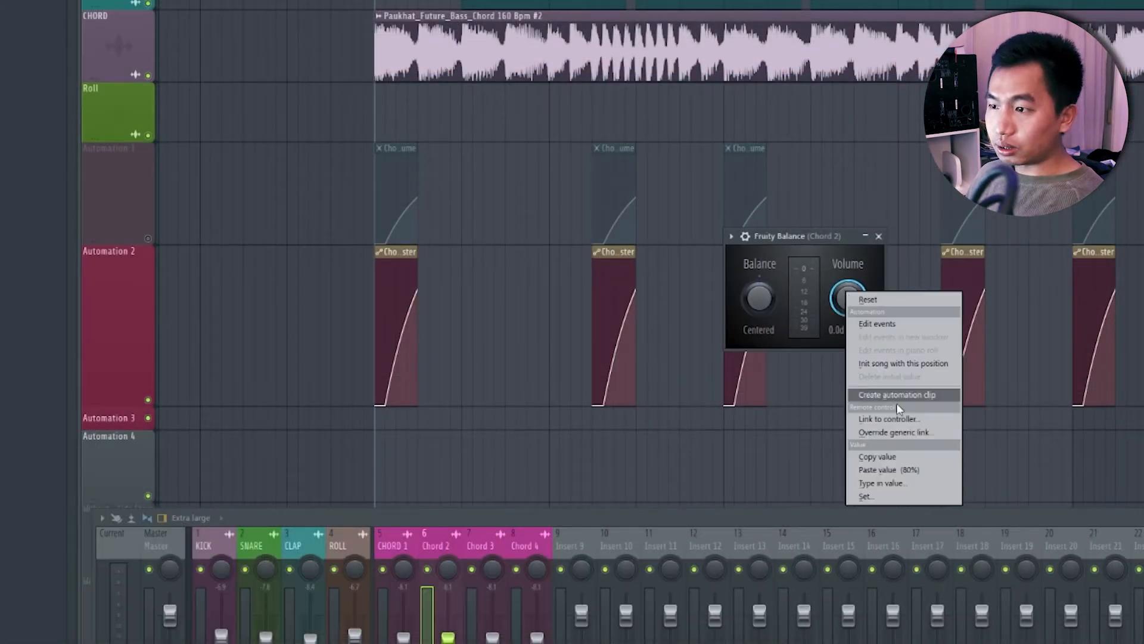
pyautogui.click(899, 397)
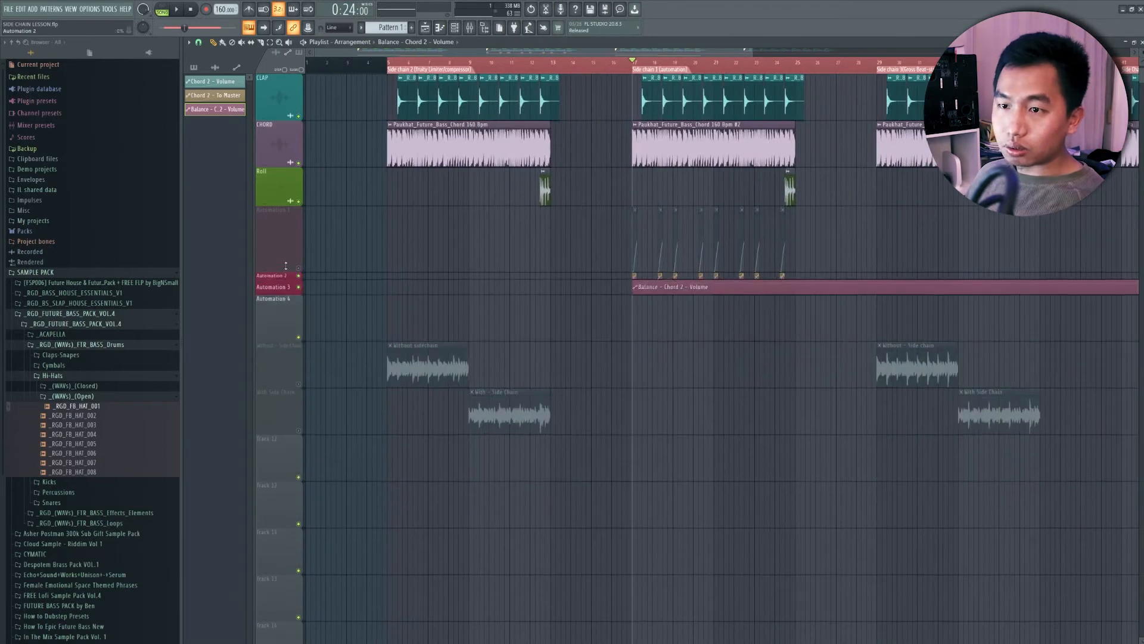
# Give the Balance - Chord 2 - Volume clip the existing clips' envelope and length, and repeat it under the second and third kicks
pyautogui.scroll(8, 568, 345)
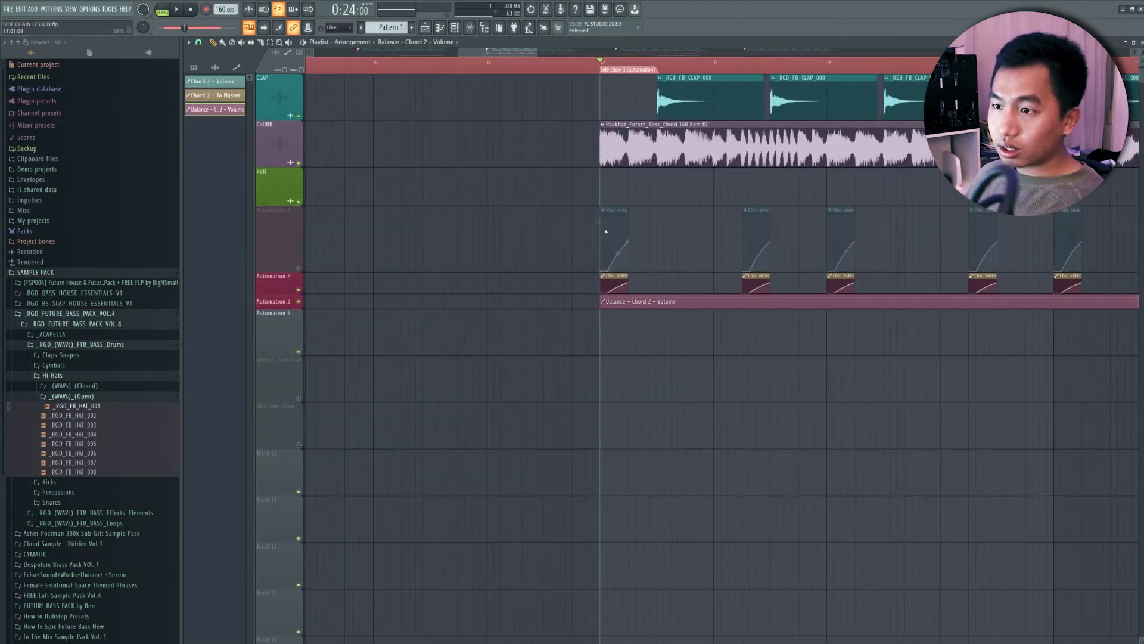
pyautogui.click(603, 276)
pyautogui.click(605, 294)
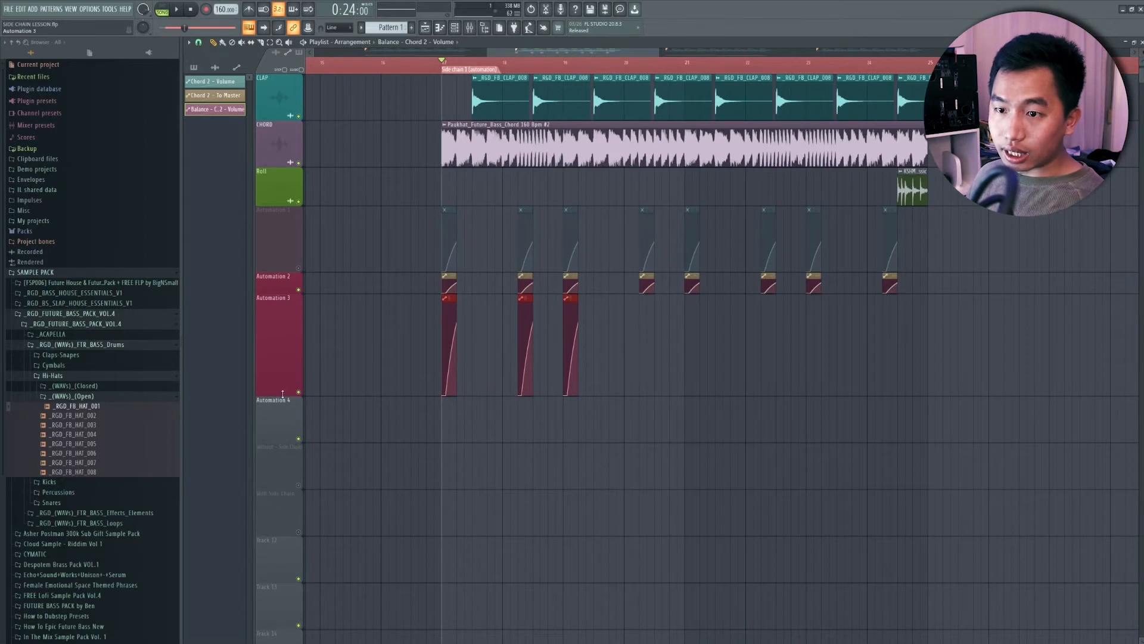
# Reduce the Automation 3 track's height, copy its clips under the remaining kicks and mute the Automation 2 track
pyautogui.moveTo(282, 393); pyautogui.dragTo(283, 326)
pyautogui.moveTo(451, 300); pyautogui.dragTo(769, 304)
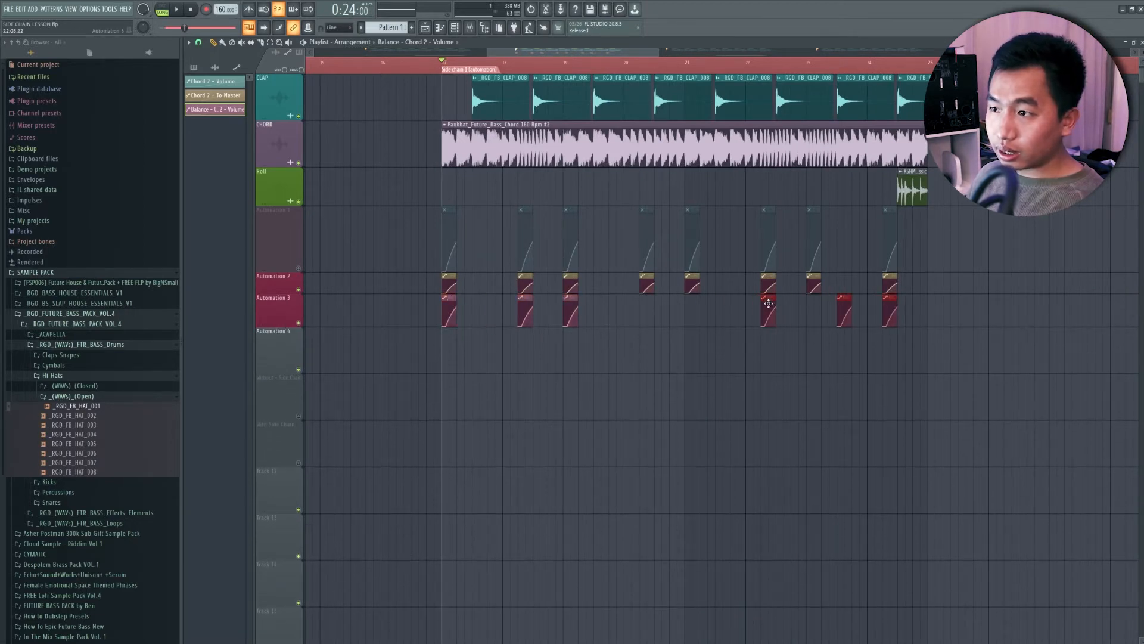
pyautogui.hotkey('ctrl', 'd')
pyautogui.moveTo(849, 306); pyautogui.dragTo(817, 304)
pyautogui.click(641, 300)
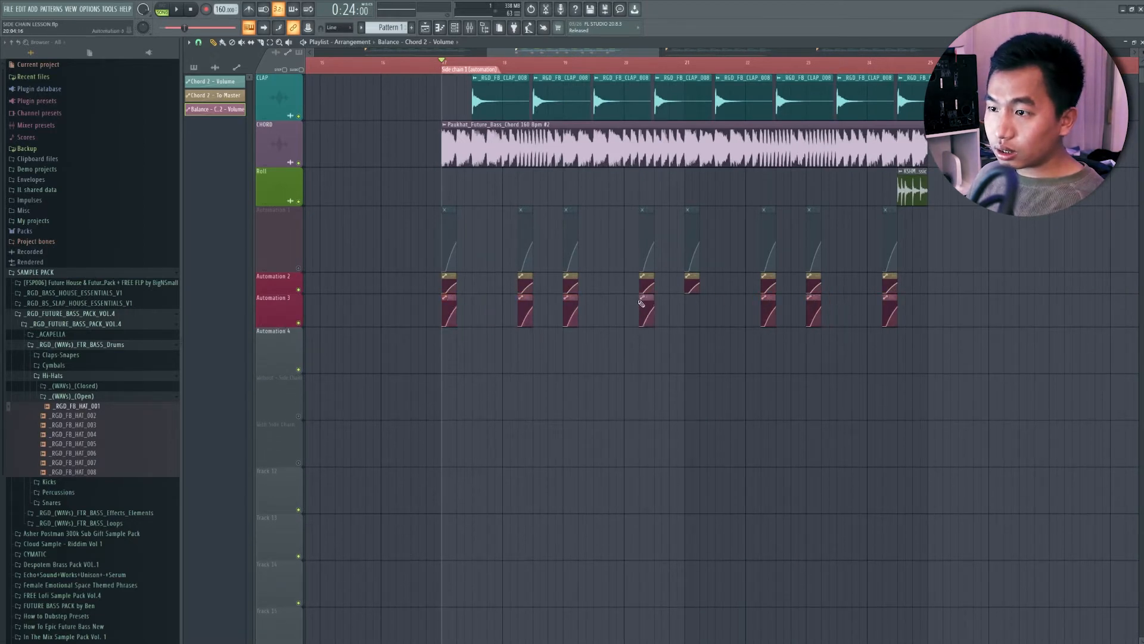
pyautogui.click(688, 305)
pyautogui.click(301, 291)
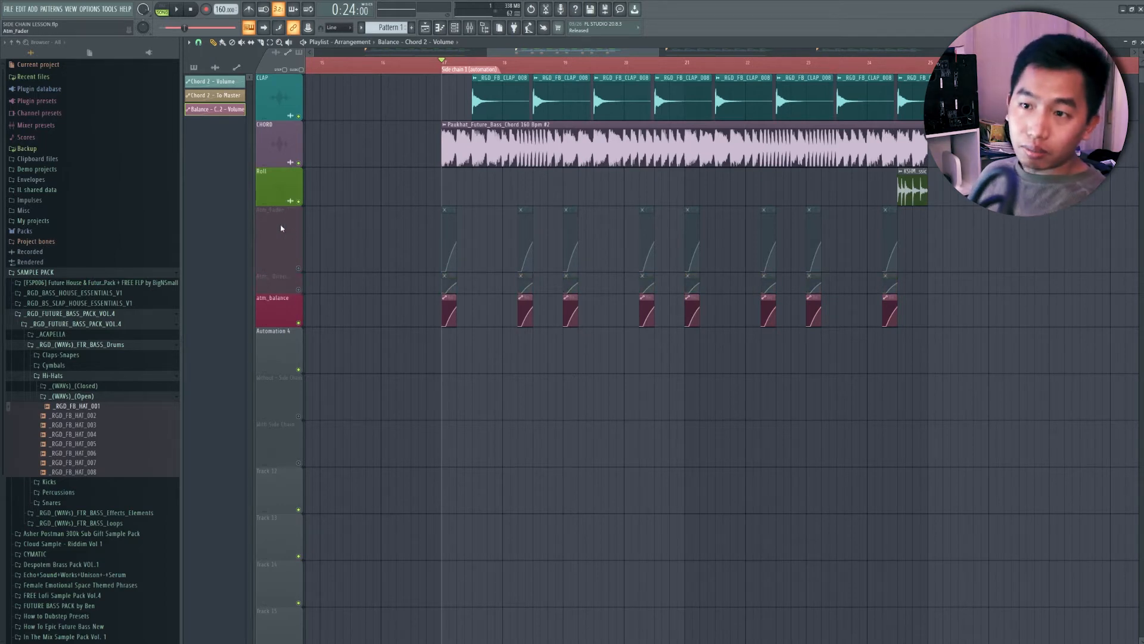
# Open the mixer and try out Insert 15's fader and its send level to Master
pyautogui.click(470, 28)
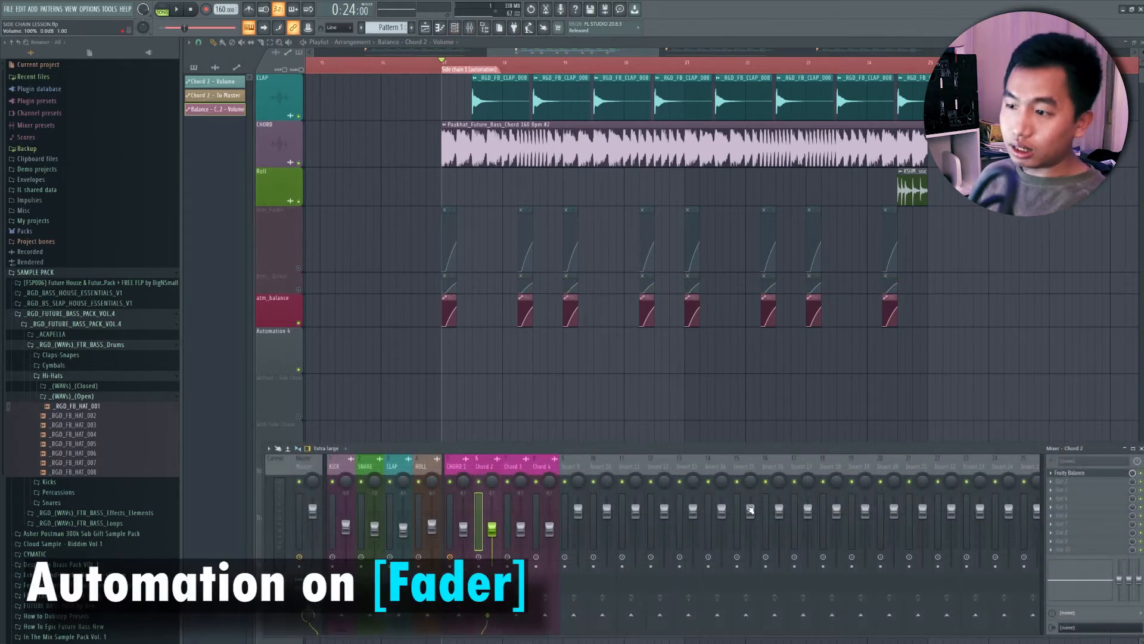
pyautogui.moveTo(750, 511)
pyautogui.mouseDown()
pyautogui.moveTo(750, 499)
pyautogui.moveTo(750, 528)
pyautogui.mouseUp()
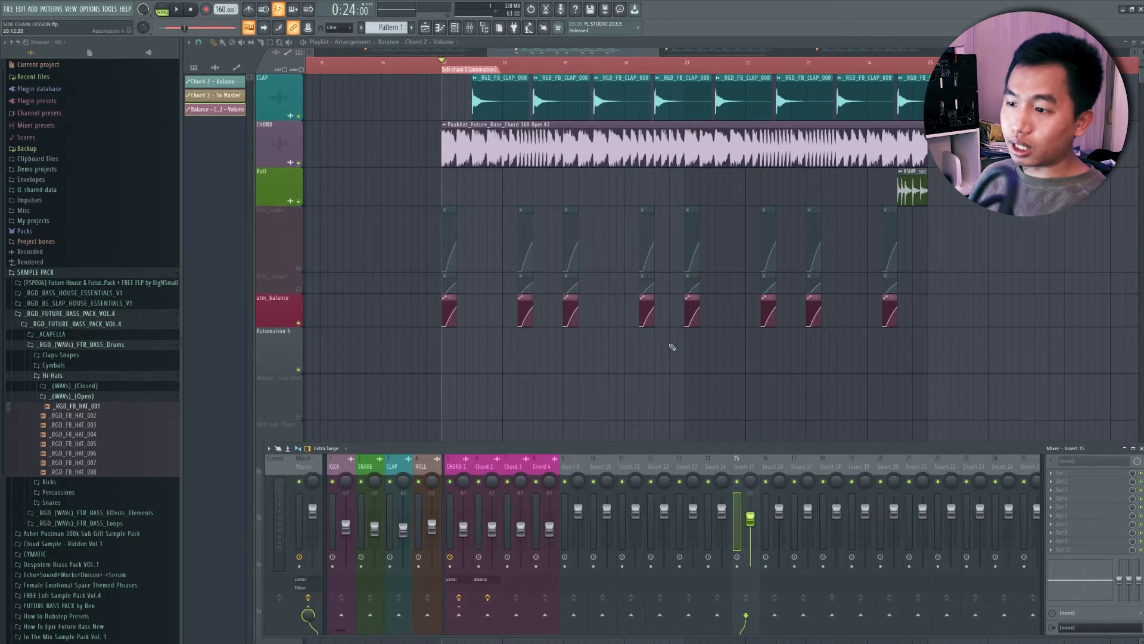
pyautogui.click(531, 9)
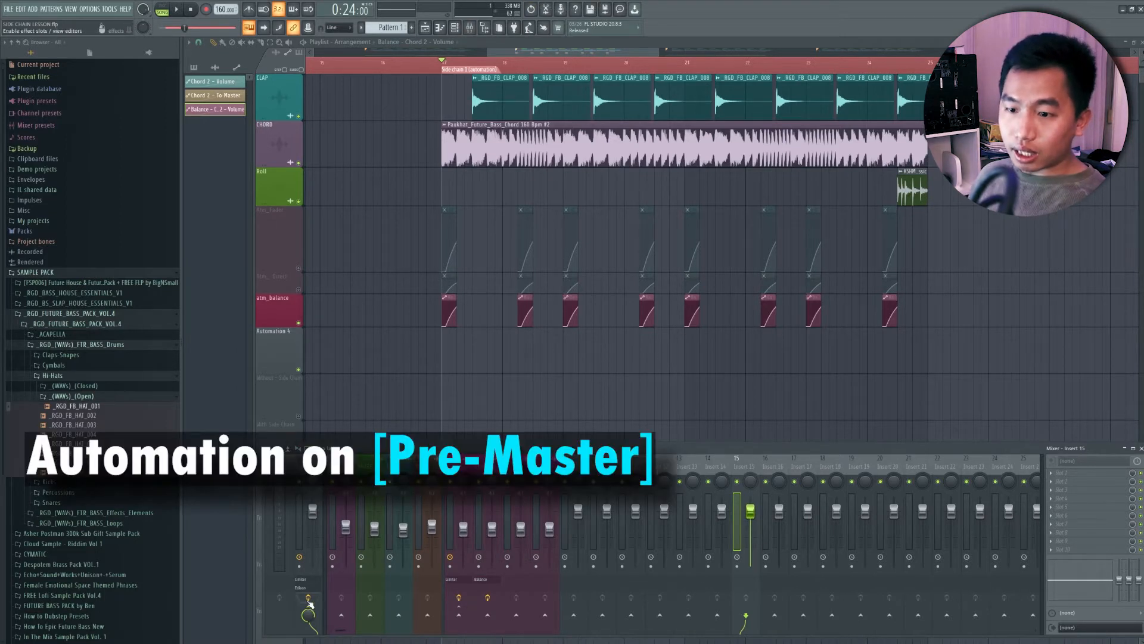
pyautogui.moveTo(312, 616); pyautogui.dragTo(311, 624)
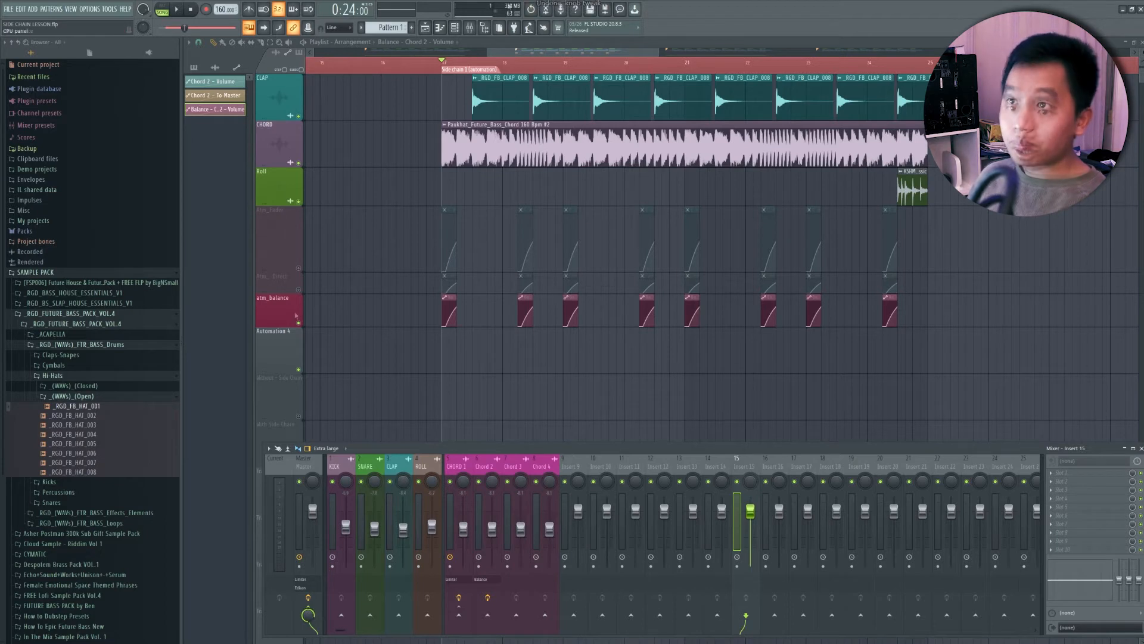
# Open Fruity Balance on Chord 2 and play the section to examine its automated Volume against the mixer fader
pyautogui.click(490, 466)
pyautogui.click(1079, 473)
pyautogui.press('space')
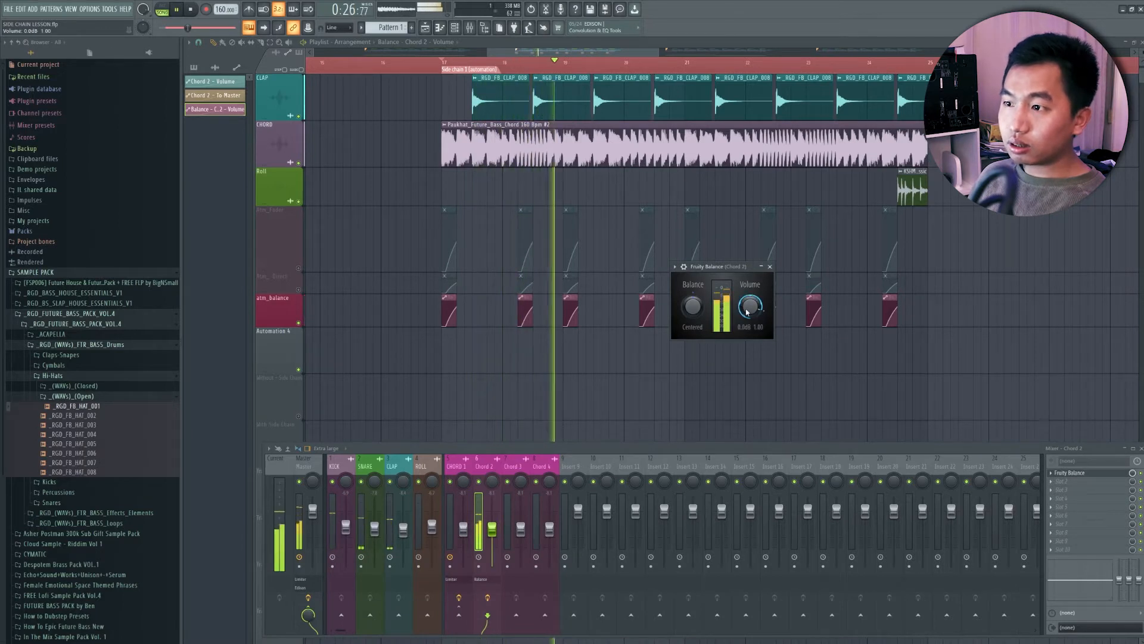
pyautogui.press('space')
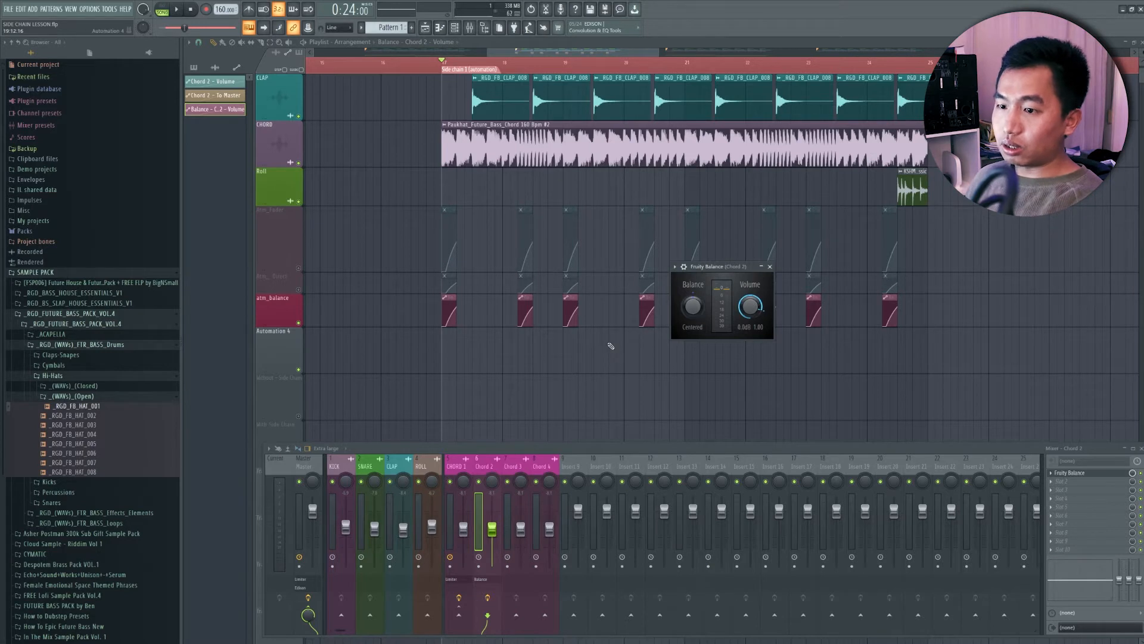
pyautogui.press('space')
pyautogui.press('space')
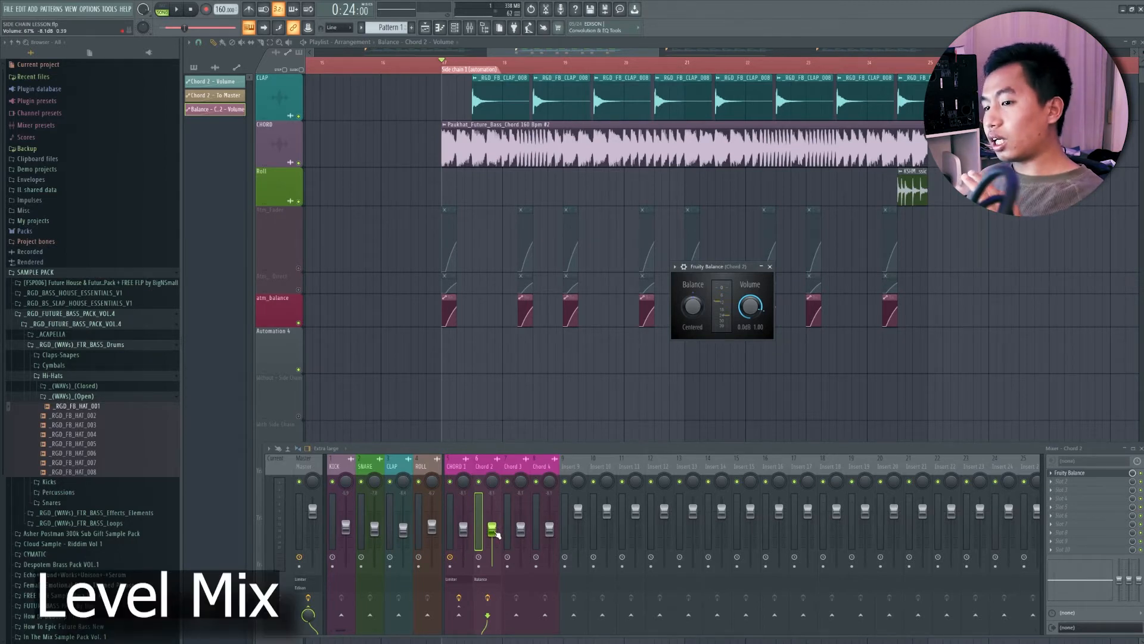
pyautogui.moveTo(731, 266); pyautogui.dragTo(815, 305)
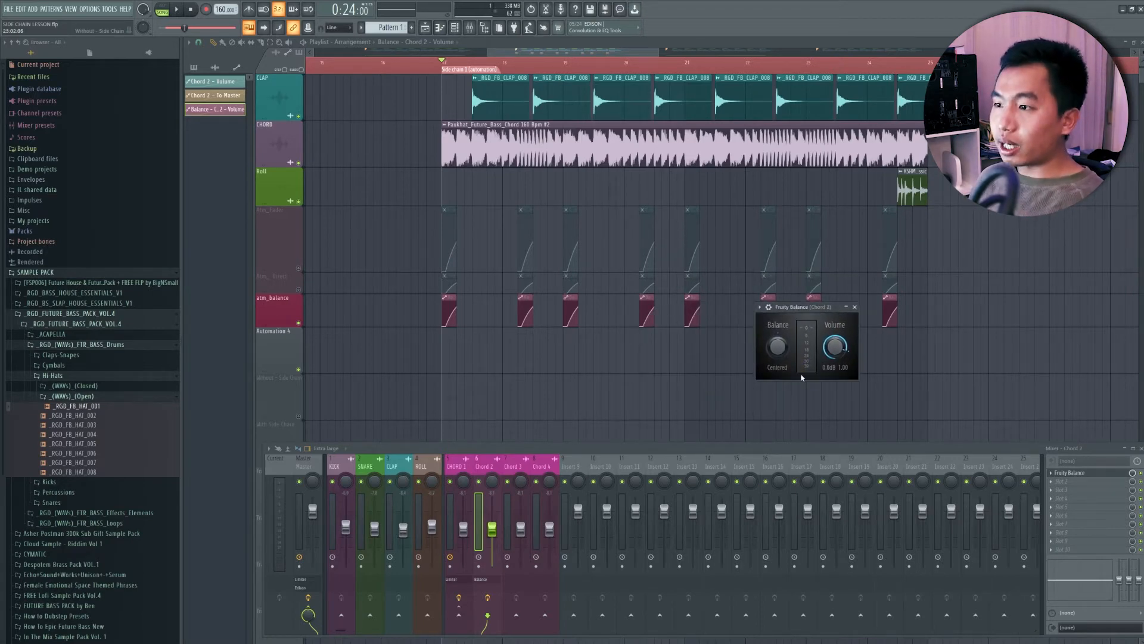
pyautogui.press('F9')
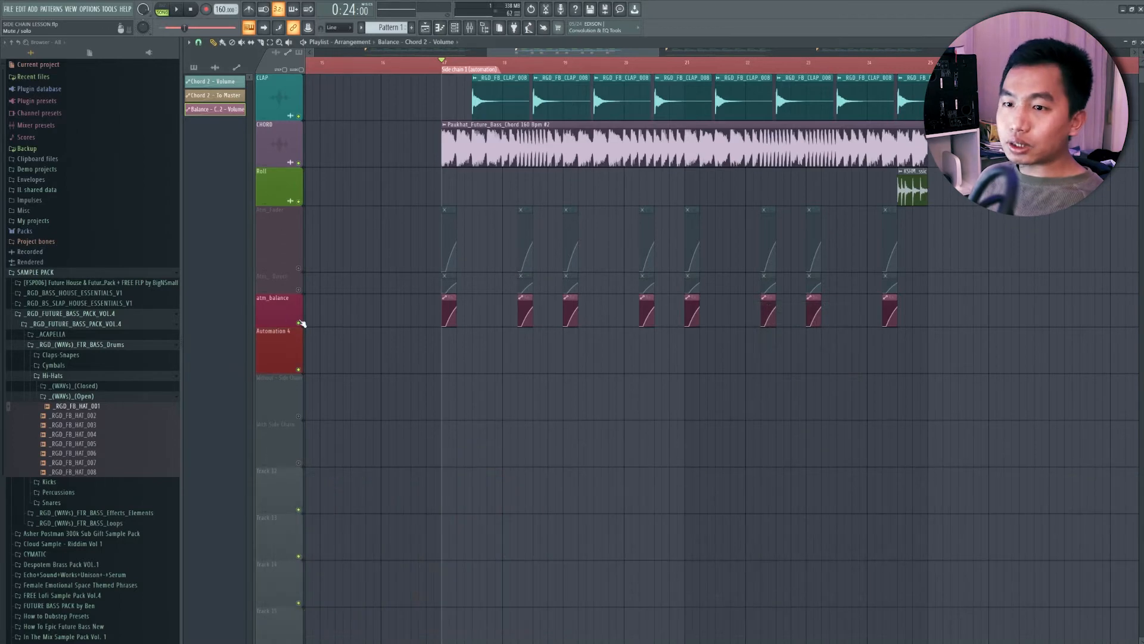
pyautogui.press('F9')
pyautogui.press('F9')
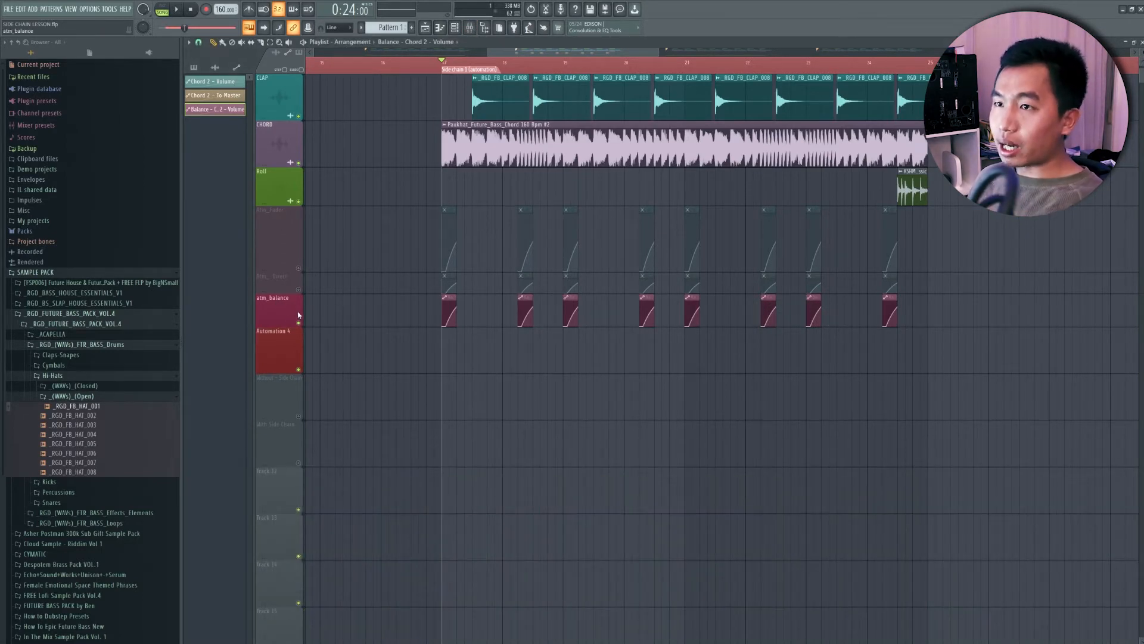
pyautogui.press('F9')
# Load Fruity Parametric EQ 2 in Chord 2's second effect slot and create an automation clip for its main level
pyautogui.click(1063, 482)
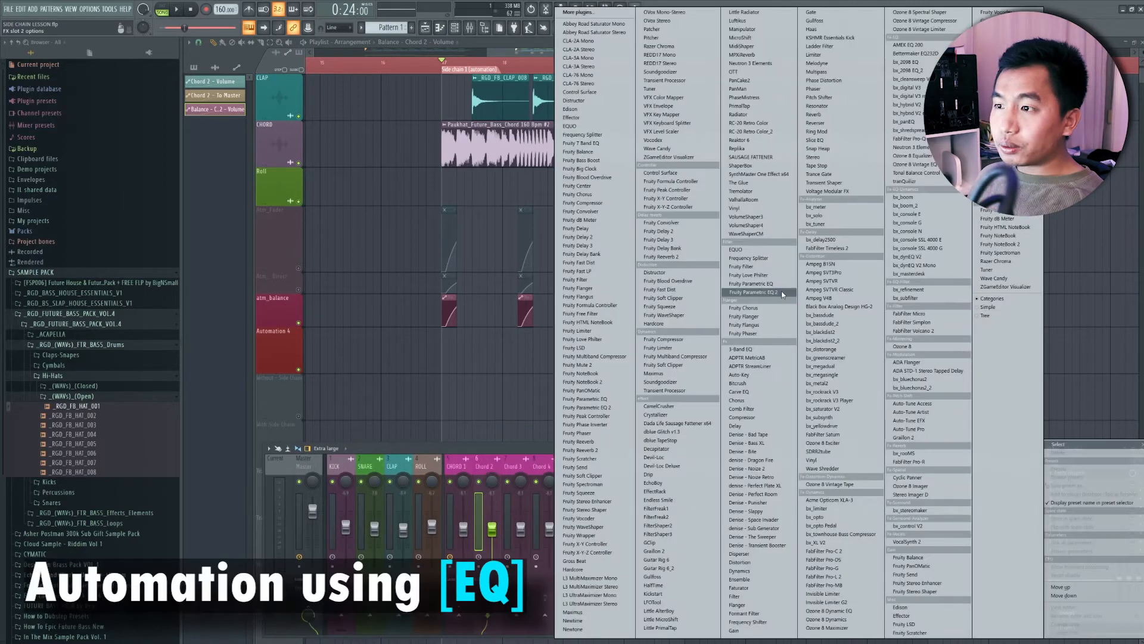
pyautogui.click(785, 295)
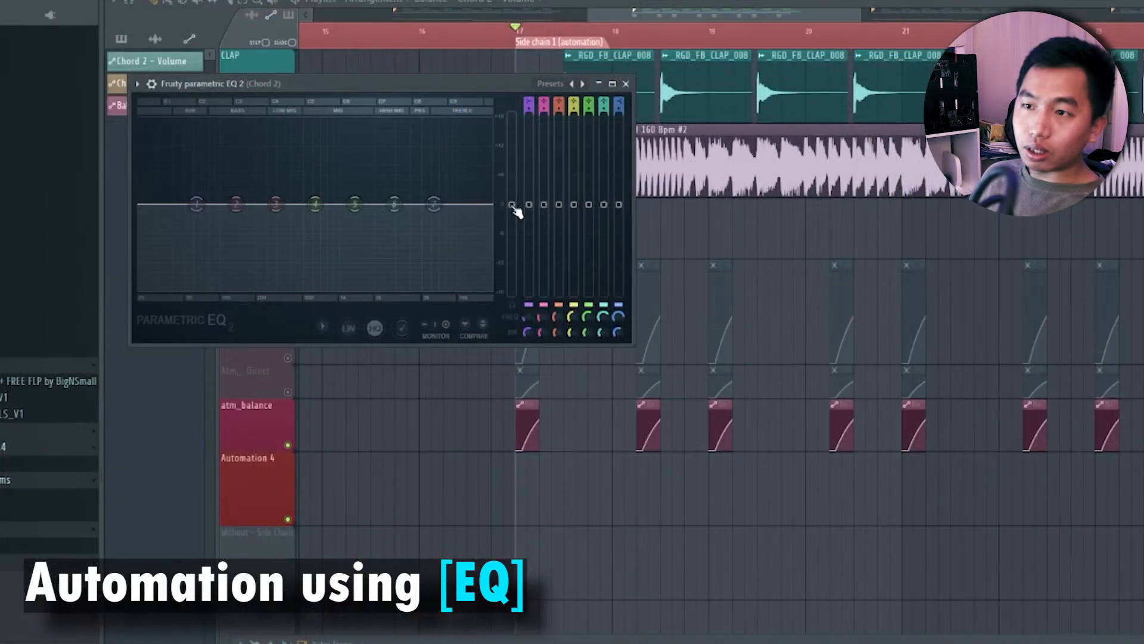
pyautogui.rightClick(512, 206)
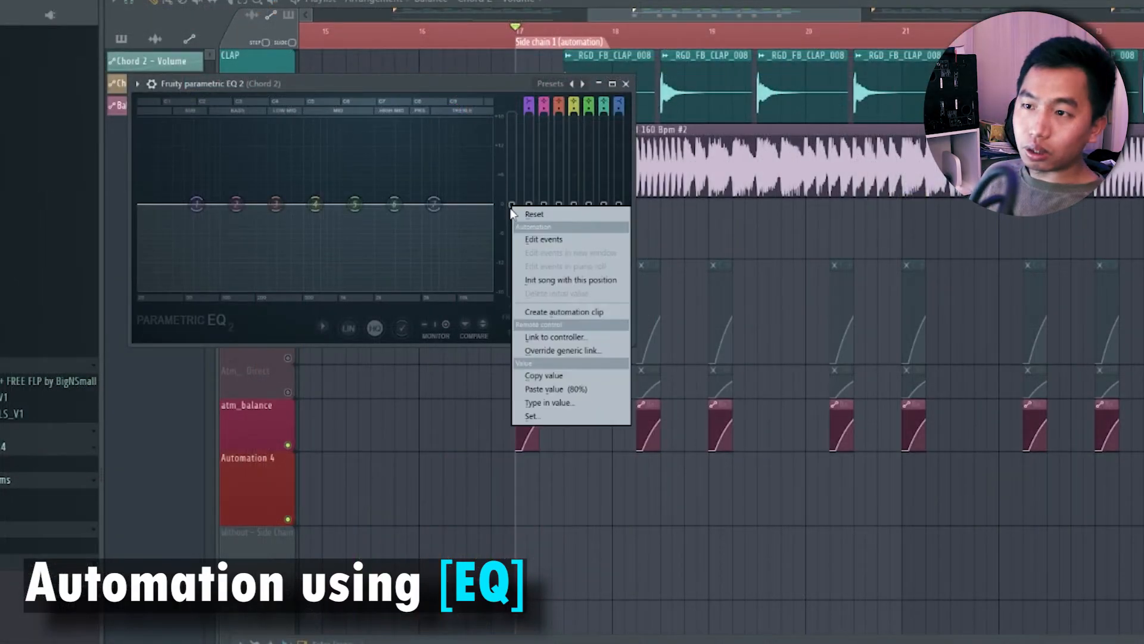
pyautogui.click(561, 308)
# Shorten the Param. EQ 2 - Chord 2 - Main level clip to one beat and shape its envelope as a curved rise from zero
pyautogui.moveTo(559, 333); pyautogui.dragTo(805, 334)
pyautogui.scroll(-3, 785, 373)
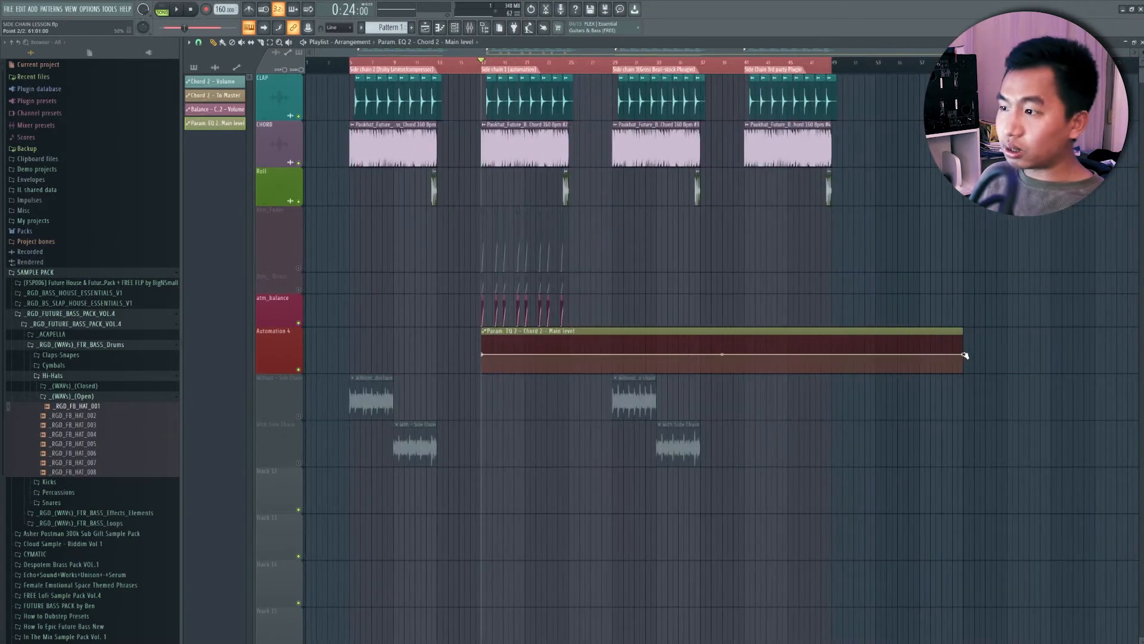
pyautogui.moveTo(968, 355); pyautogui.dragTo(502, 357)
pyautogui.scroll(3, 495, 380)
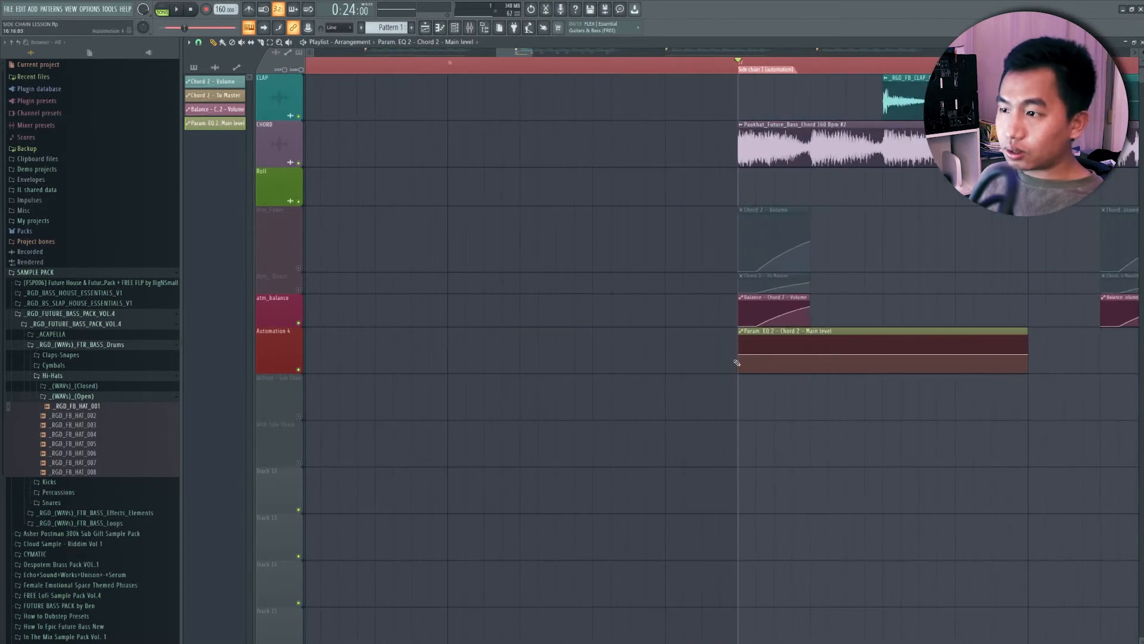
pyautogui.moveTo(1028, 354); pyautogui.dragTo(809, 355)
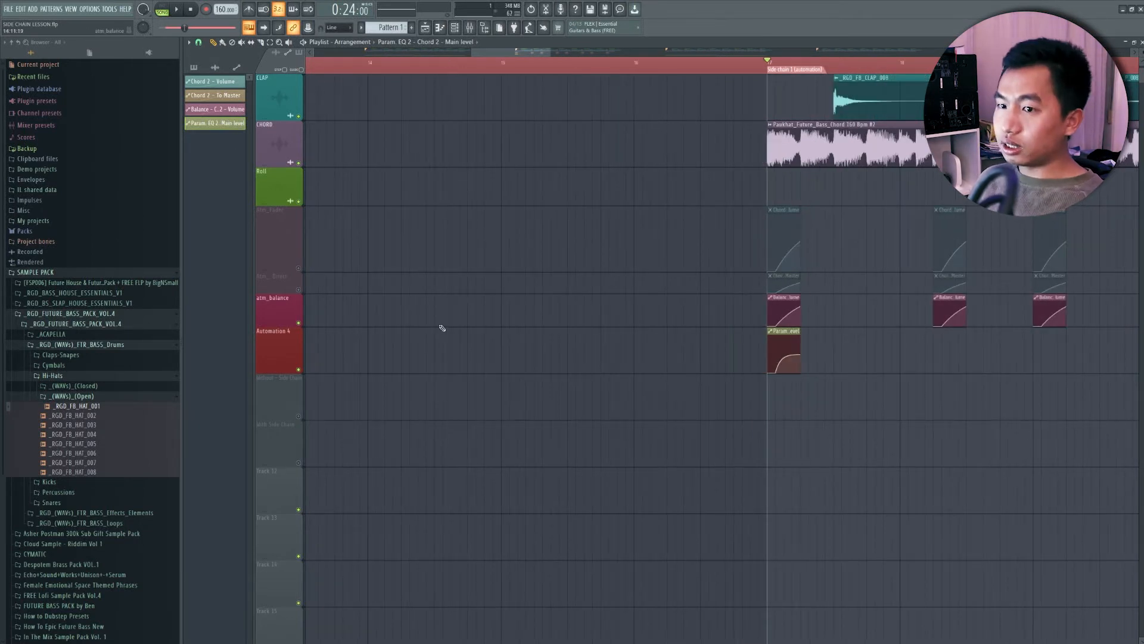
# Mute the atm_balance track and play the section with only the EQ main-level automation
pyautogui.click(299, 323)
pyautogui.press('space')
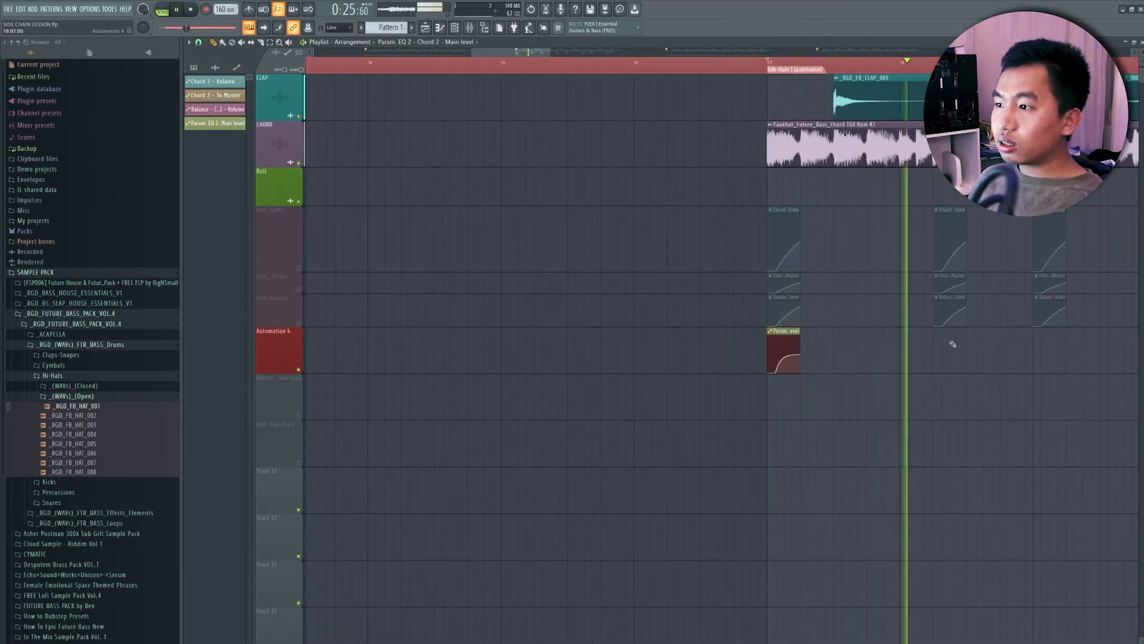
pyautogui.press('space')
# Copy the EQ main-level clip under all remaining kicks and reduce the height of the muted atm_fader track
pyautogui.moveTo(782, 331); pyautogui.dragTo(949, 347)
pyautogui.scroll(-3, 954, 347)
pyautogui.moveTo(551, 52)
pyautogui.mouseDown()
pyautogui.moveTo(658, 79)
pyautogui.moveTo(631, 81)
pyautogui.mouseUp()
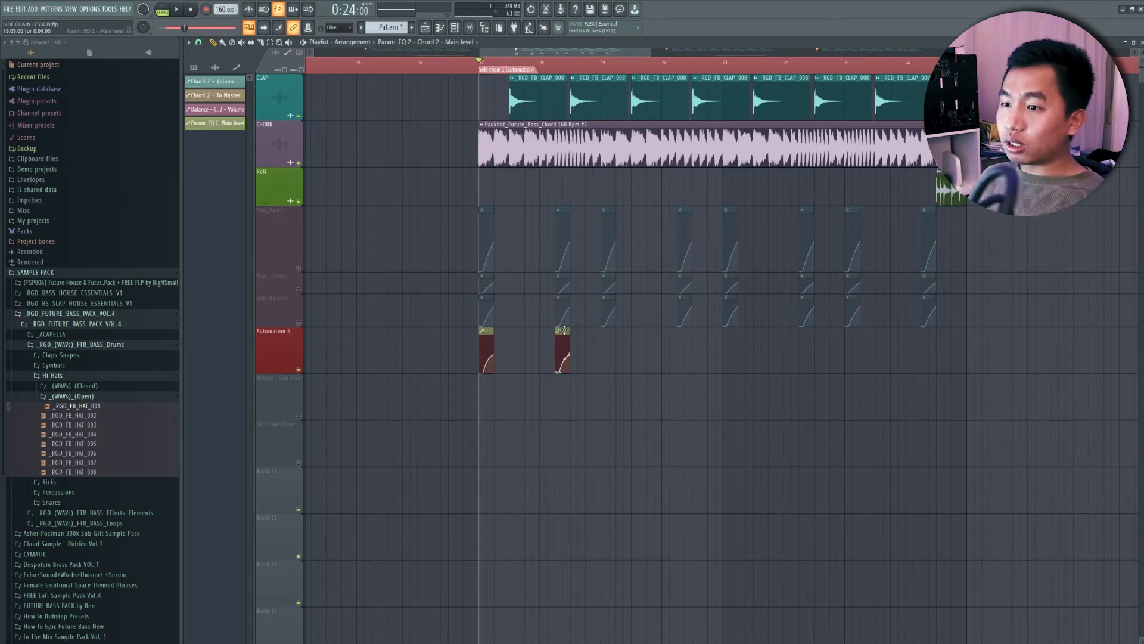
pyautogui.moveTo(563, 331); pyautogui.dragTo(808, 332)
pyautogui.moveTo(809, 333); pyautogui.dragTo(858, 336)
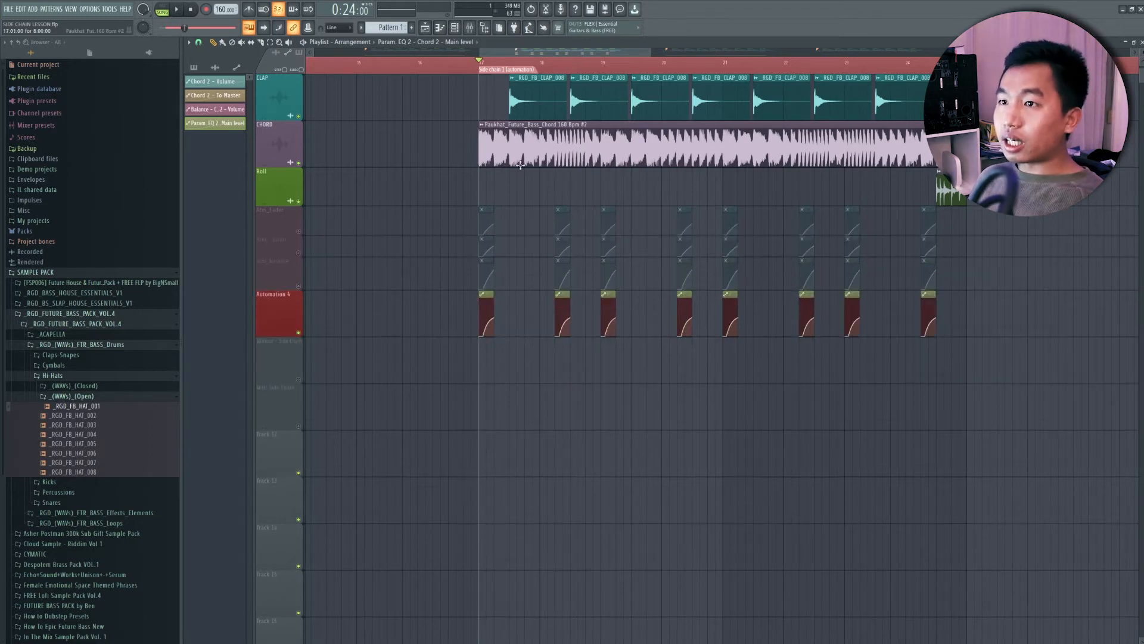
pyautogui.scroll(2, 537, 214)
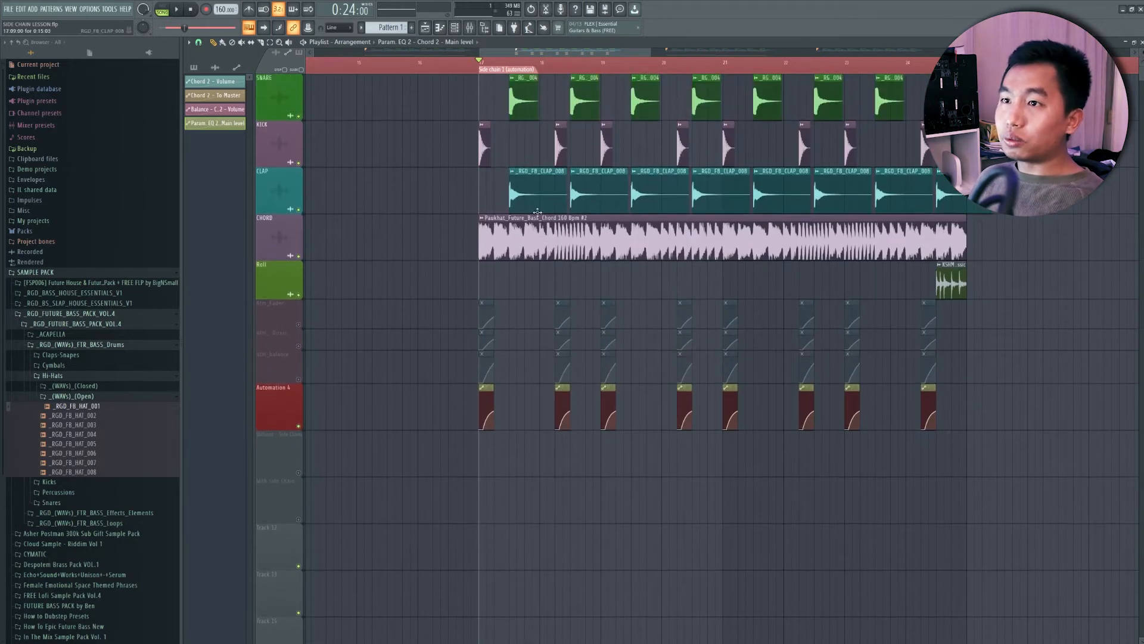
# Play the section with Chord 2's Fruity Parametric EQ 2 open to watch how its spectrum ducks on the kicks
pyautogui.click(470, 31)
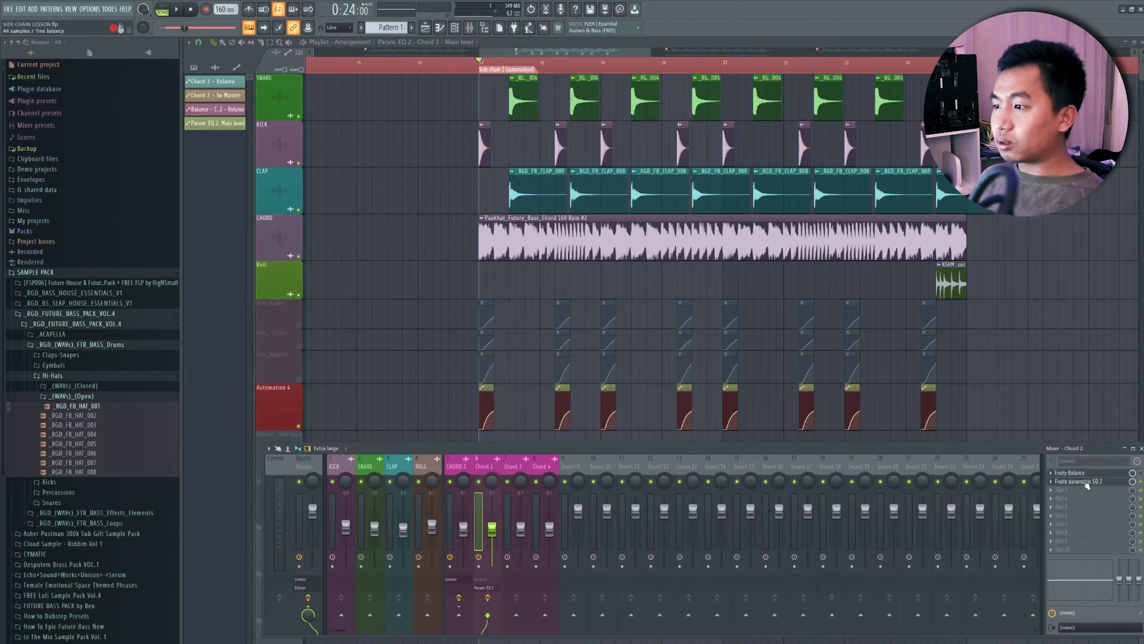
pyautogui.click(1084, 482)
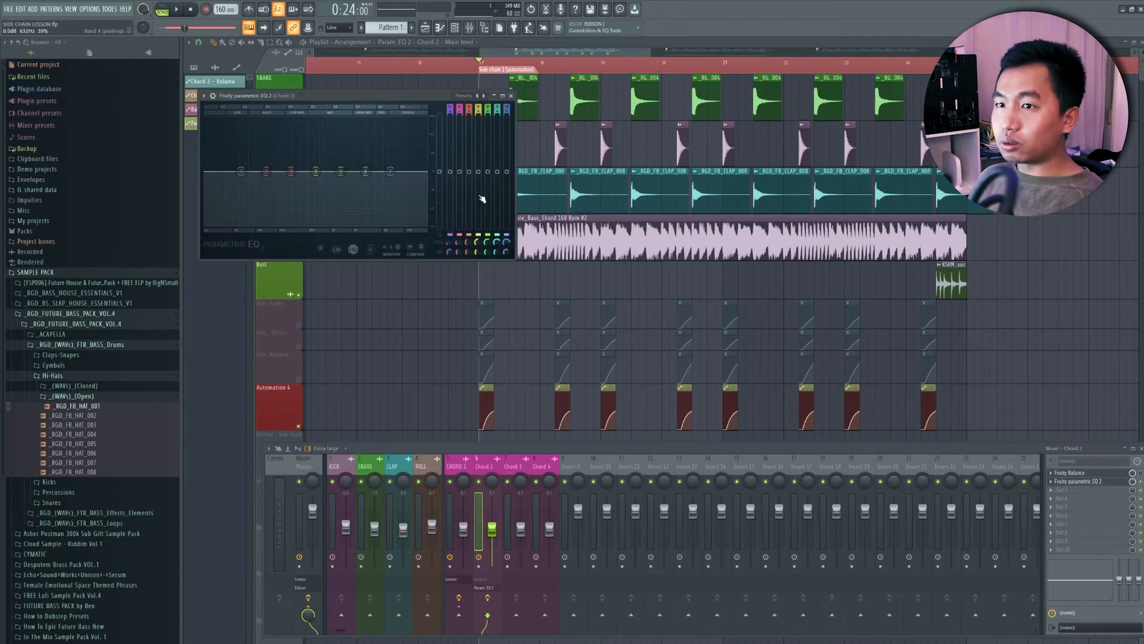
pyautogui.press('space')
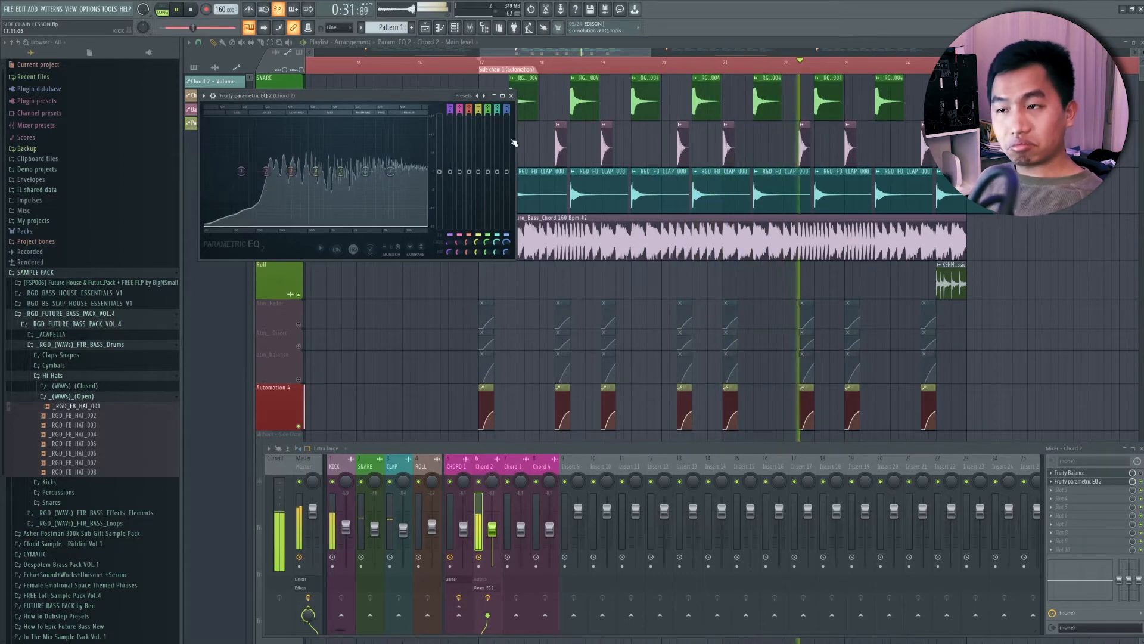
pyautogui.click(511, 96)
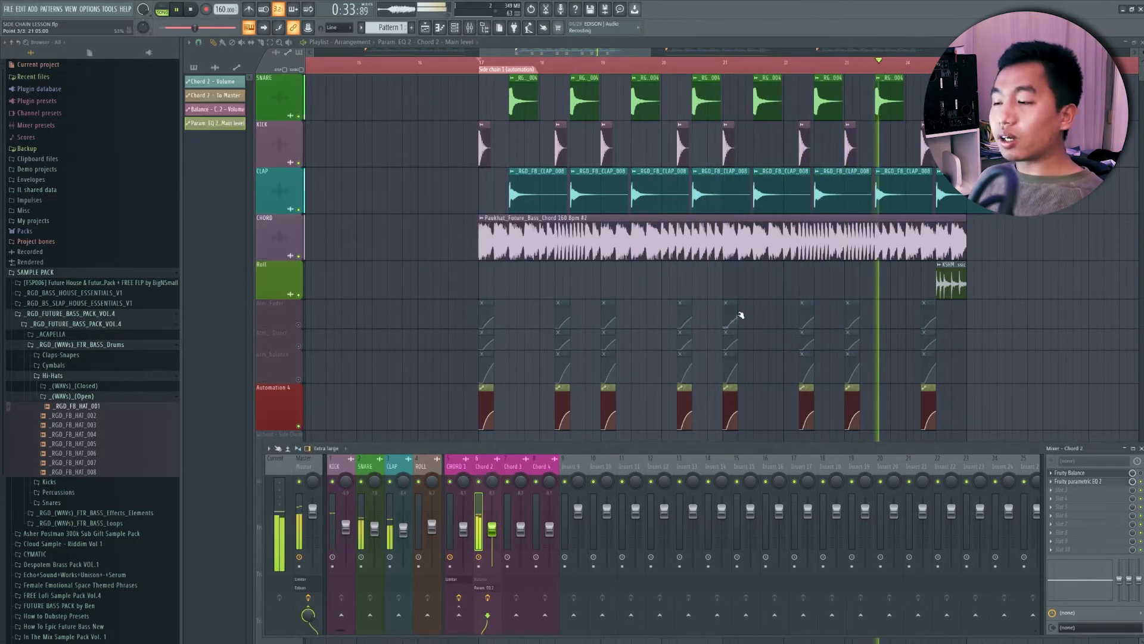
pyautogui.press('space')
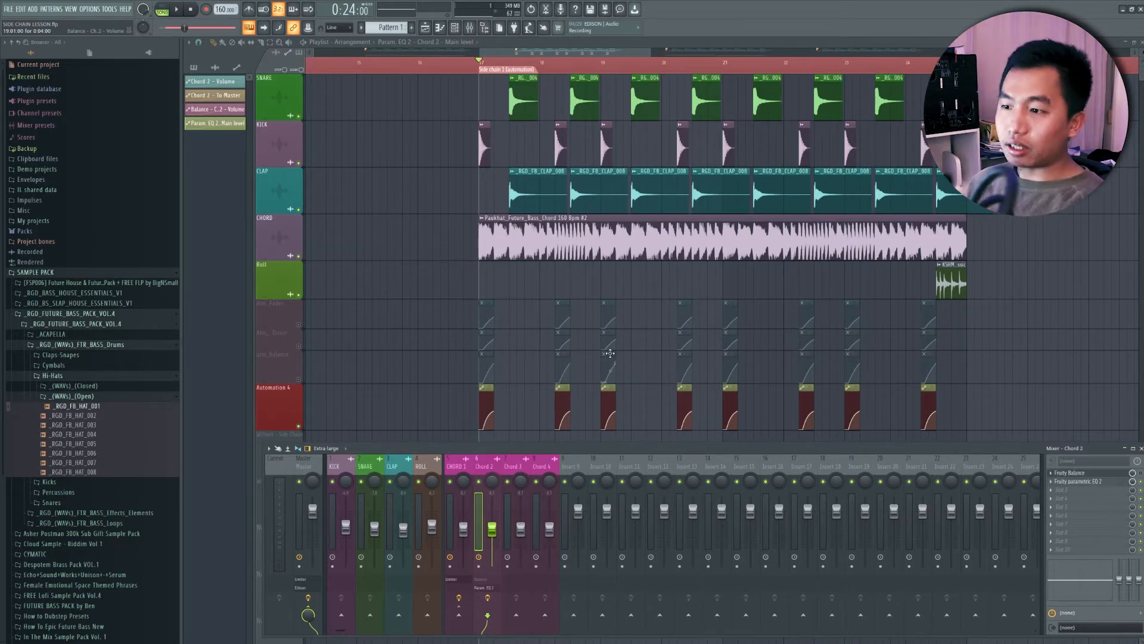
# Go to the Gross Beat side-chain section and load Gross Beat in Chord 3's first effect slot
pyautogui.hscroll(5, 617, 293)
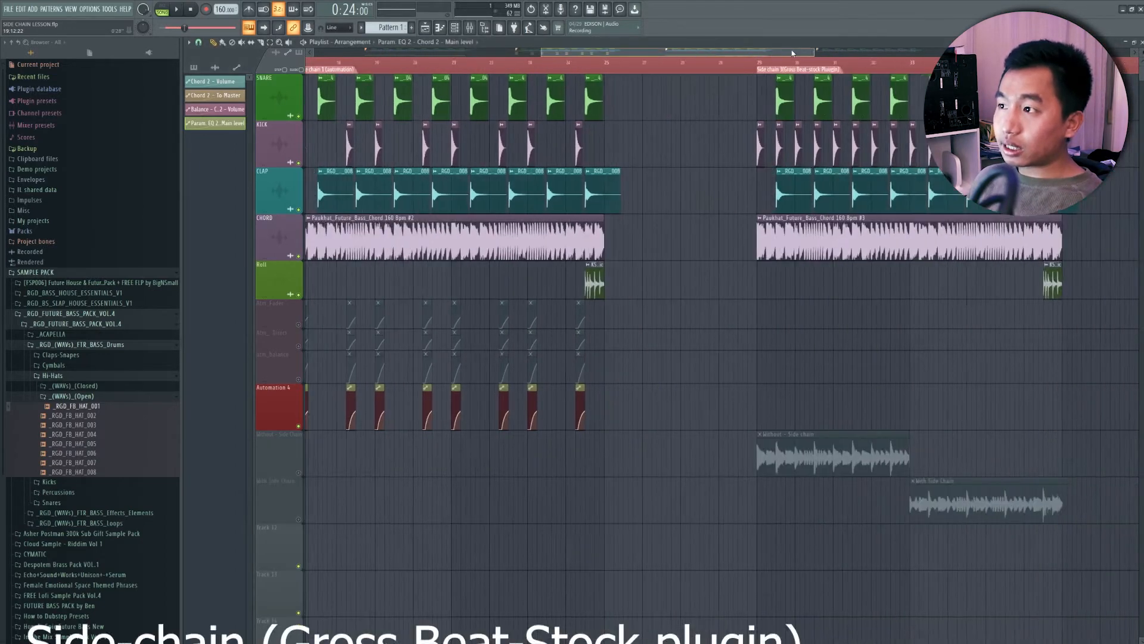
pyautogui.click(654, 64)
pyautogui.press('F9')
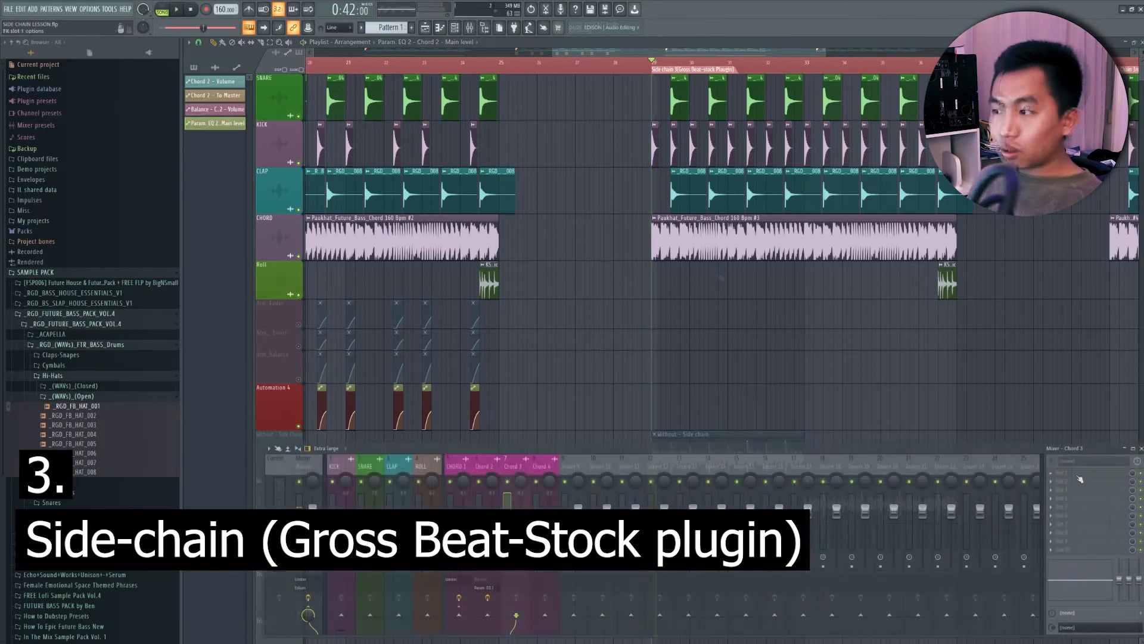
pyautogui.click(1076, 474)
pyautogui.click(652, 146)
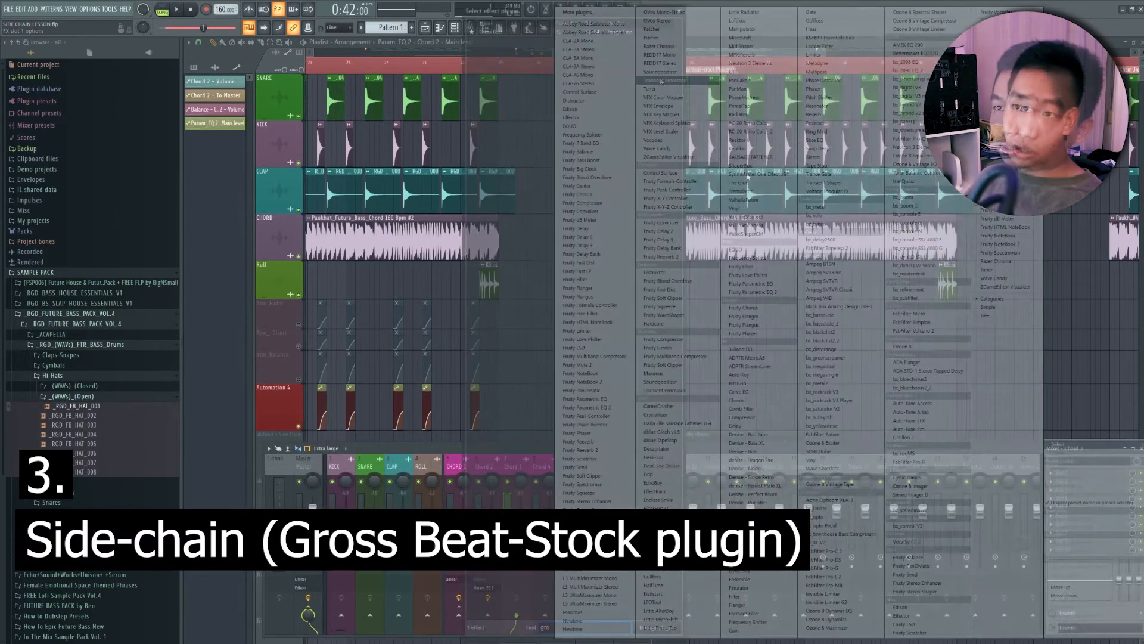
pyautogui.write('gro')
pyautogui.press('Return')
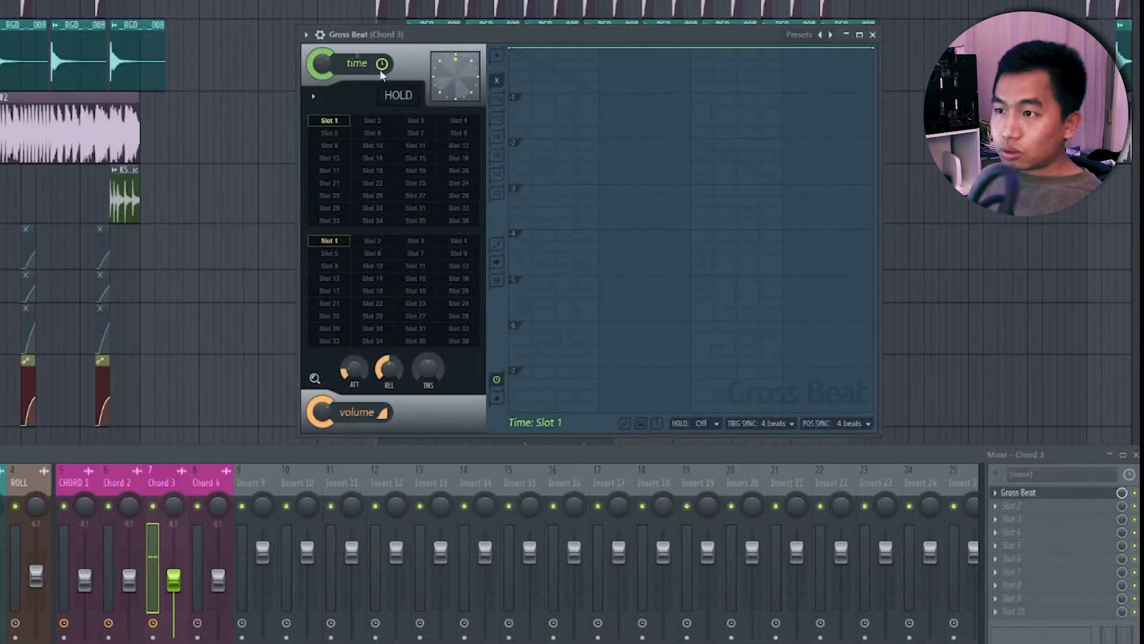
pyautogui.moveTo(425, 30); pyautogui.dragTo(376, 33)
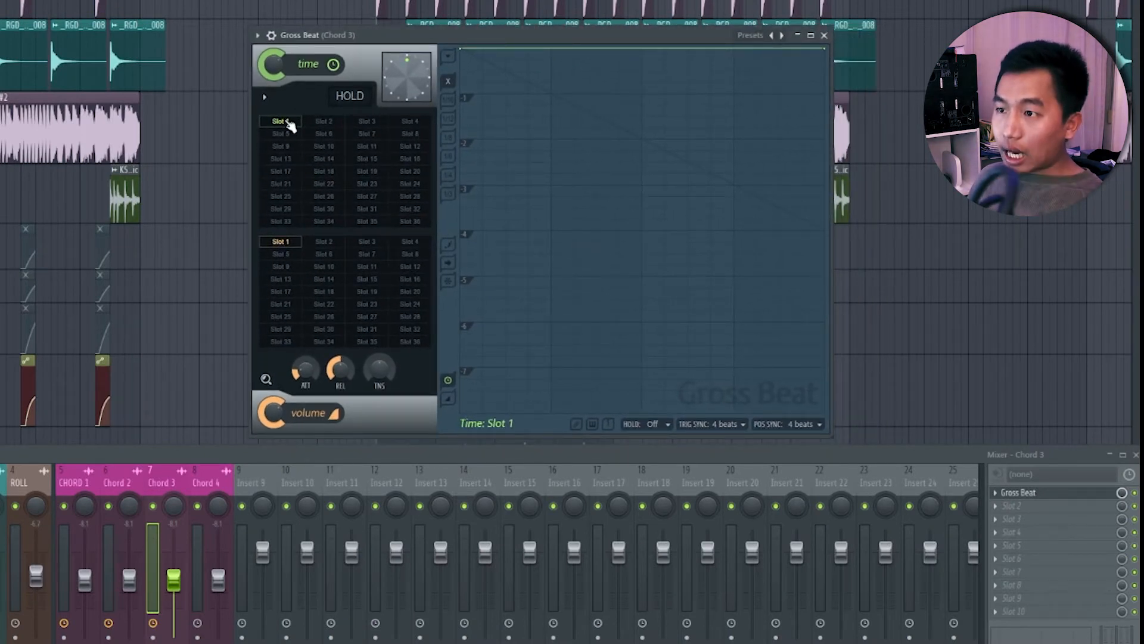
# Play the section through Gross Beat's time slot 1 and try scratching the chords with its turntable pad
pyautogui.press('space')
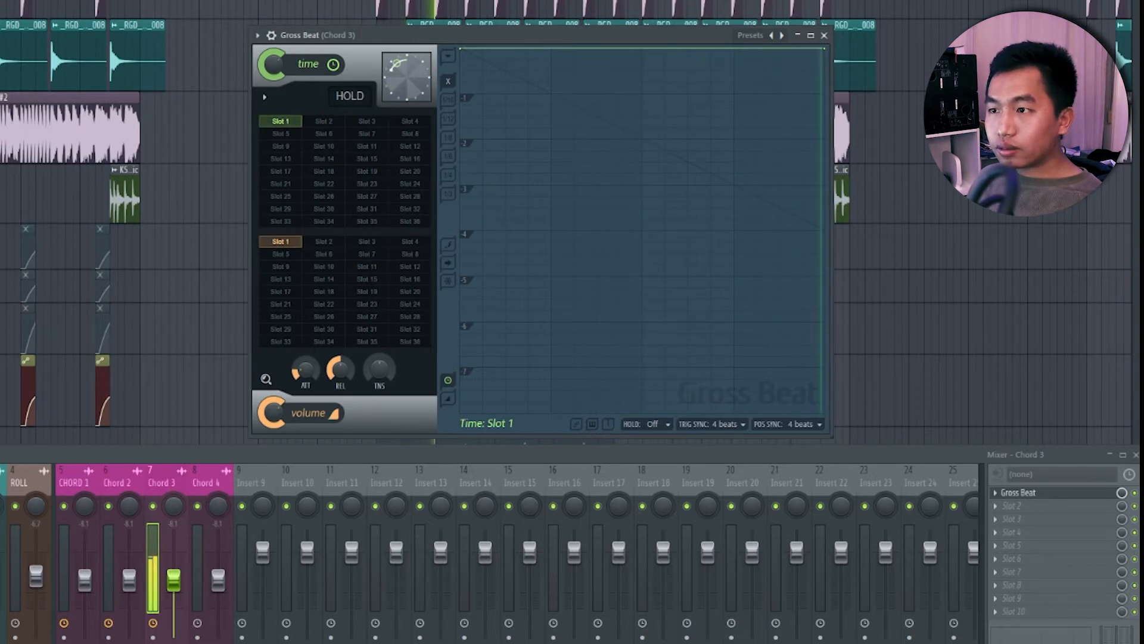
pyautogui.press('space')
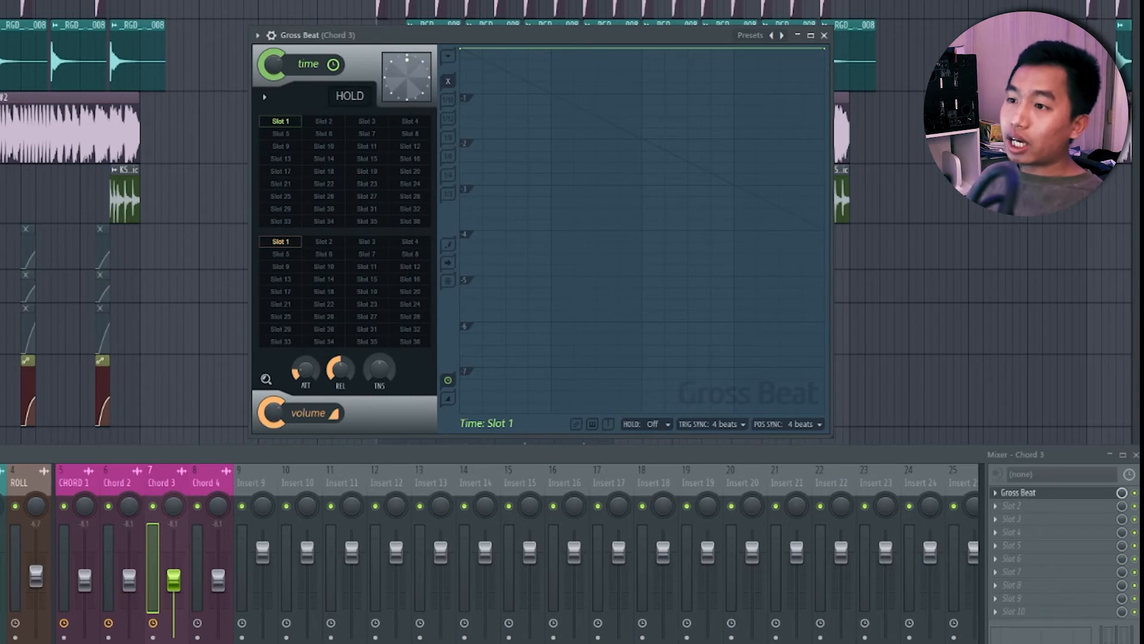
pyautogui.press('space')
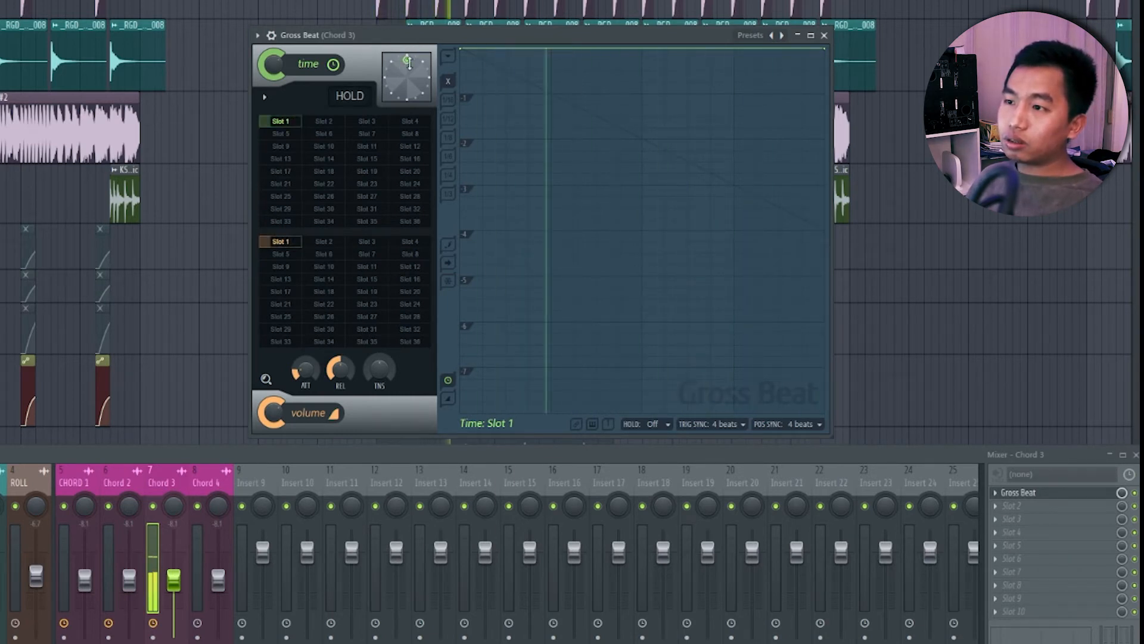
pyautogui.moveTo(410, 62); pyautogui.dragTo(390, 79)
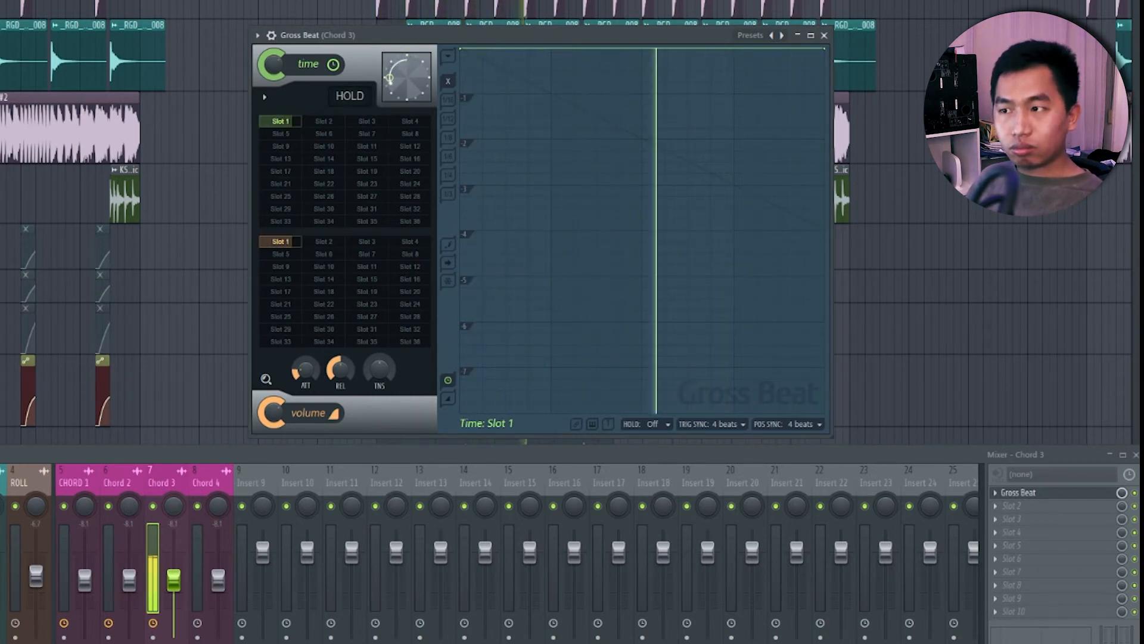
pyautogui.press('space')
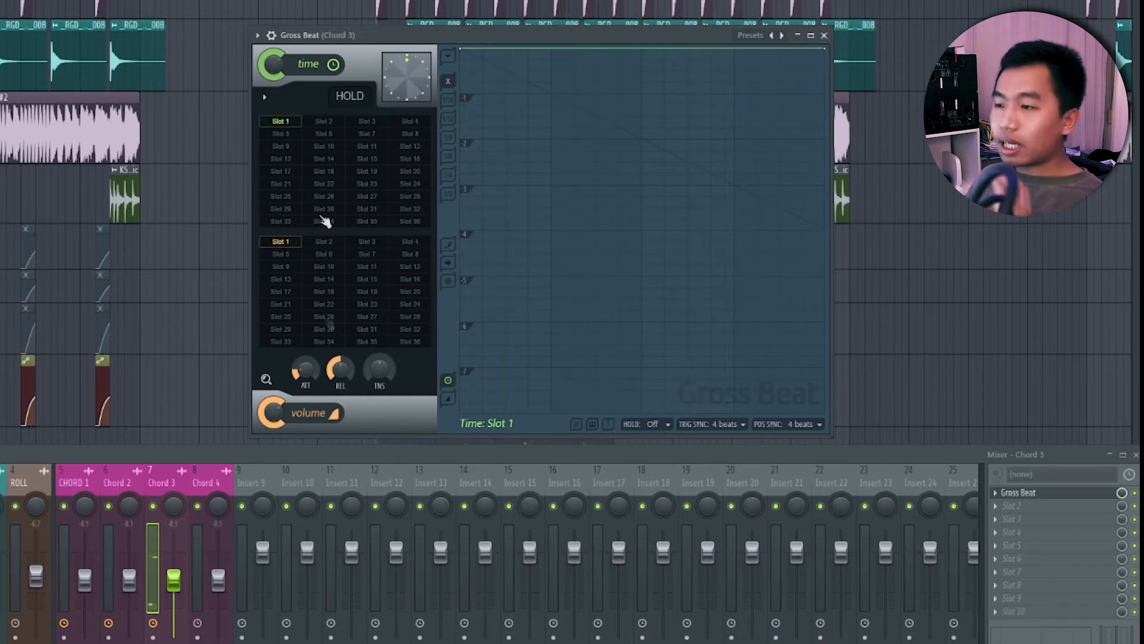
# In Gross Beat's volume slot 1, lower the envelope's start point to zero and set the end point's mode to Single curve
pyautogui.click(289, 244)
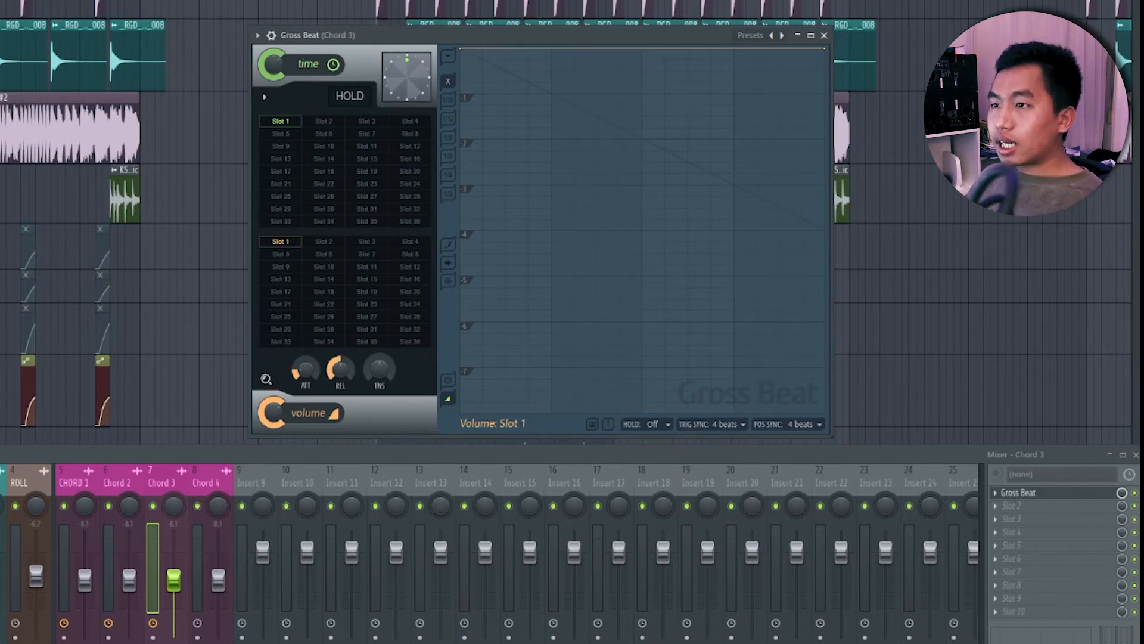
pyautogui.press('F5')
pyautogui.press('space')
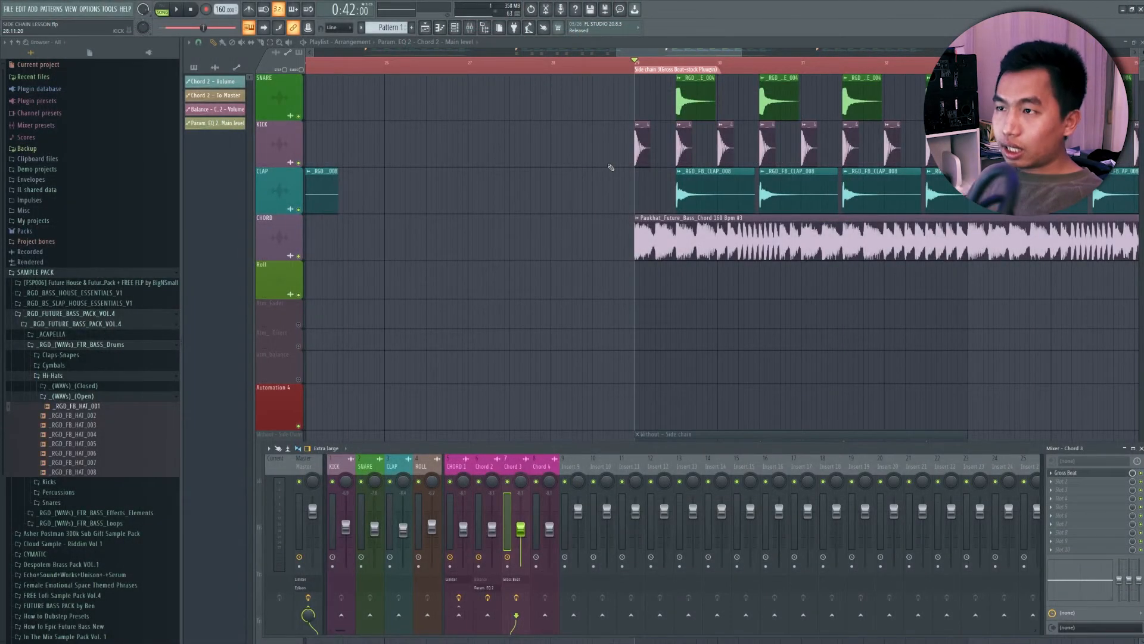
pyautogui.click(1073, 473)
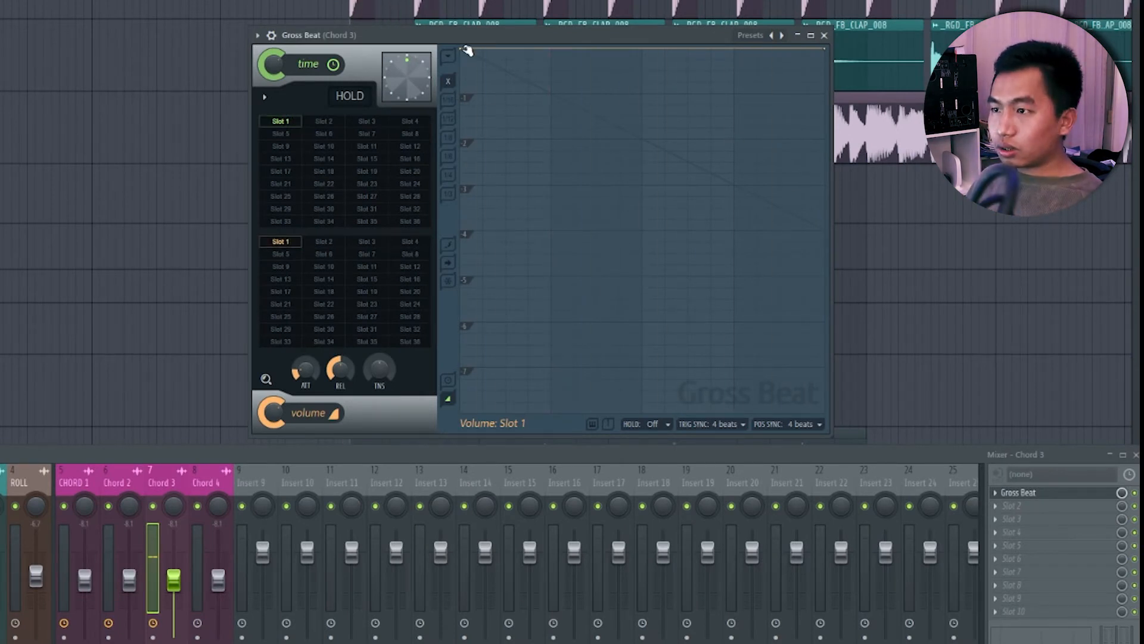
pyautogui.moveTo(464, 53); pyautogui.dragTo(484, 438)
pyautogui.rightClick(826, 62)
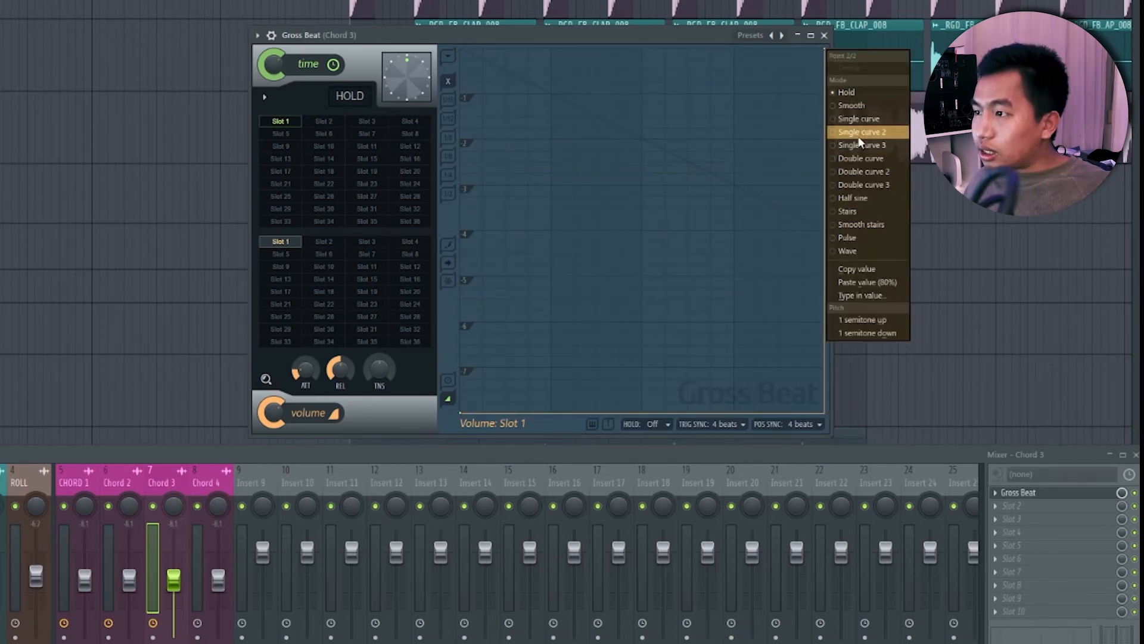
pyautogui.click(837, 124)
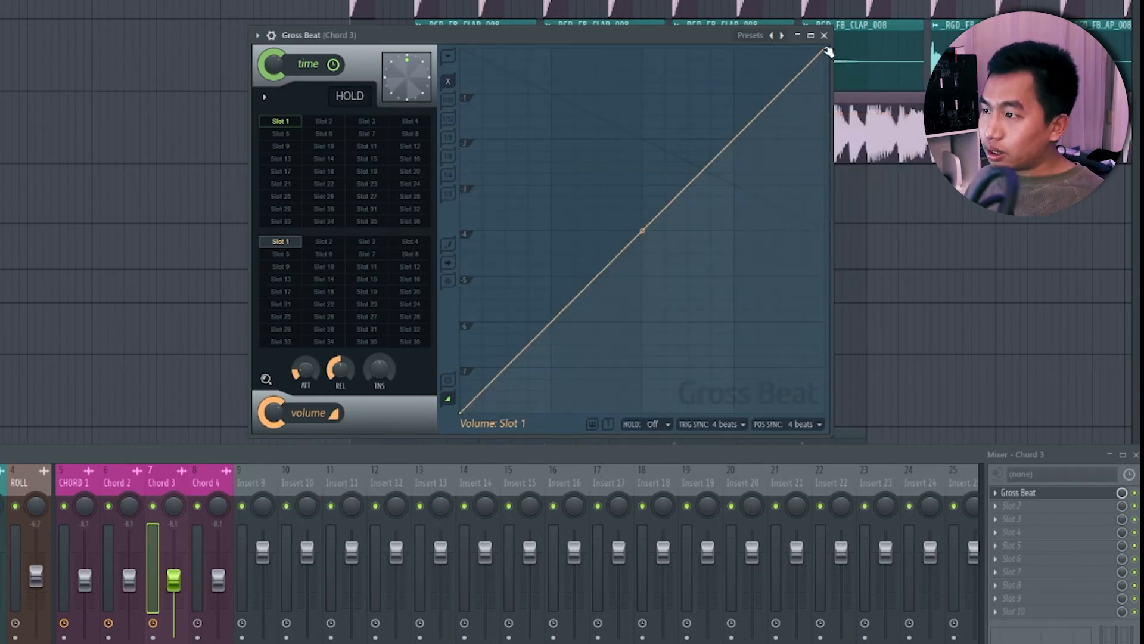
# Shape the Gross Beat volume envelope into two ramps rising from zero over beats one and three, each held at full, and play it
pyautogui.moveTo(826, 50); pyautogui.dragTo(613, 47)
pyautogui.rightClick(551, 49)
pyautogui.rightClick(647, 49)
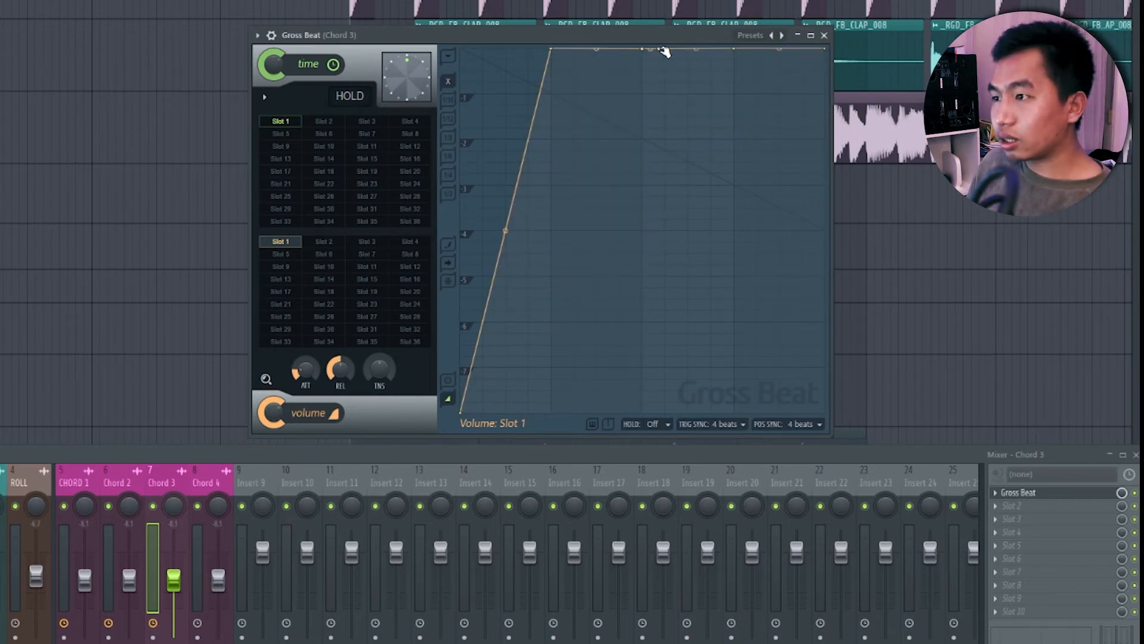
pyautogui.moveTo(665, 53); pyautogui.dragTo(596, 411)
pyautogui.press('space')
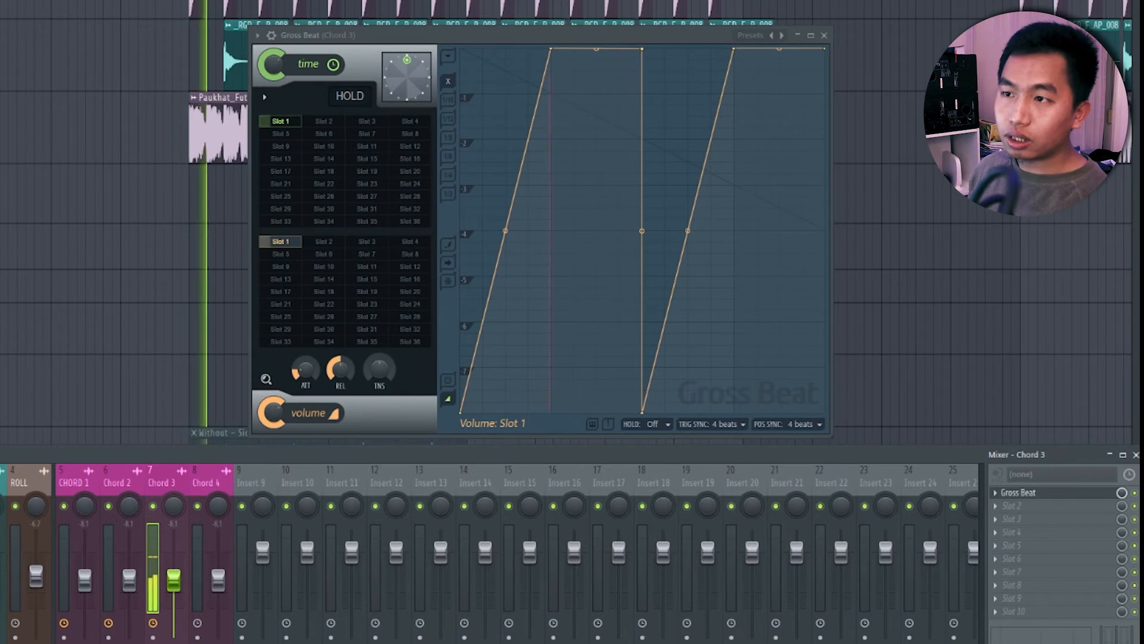
pyautogui.press('space')
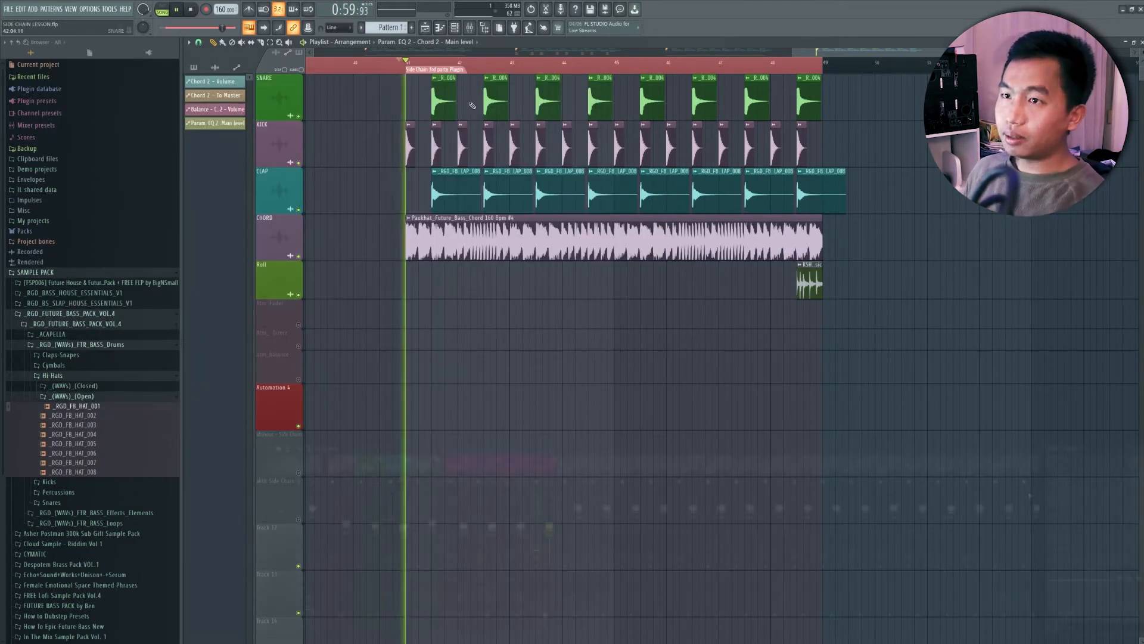
# Load the Kickstart plugin in Chord 4's first effect slot and position its window below the chord clip
pyautogui.press('F9')
pyautogui.click(1070, 476)
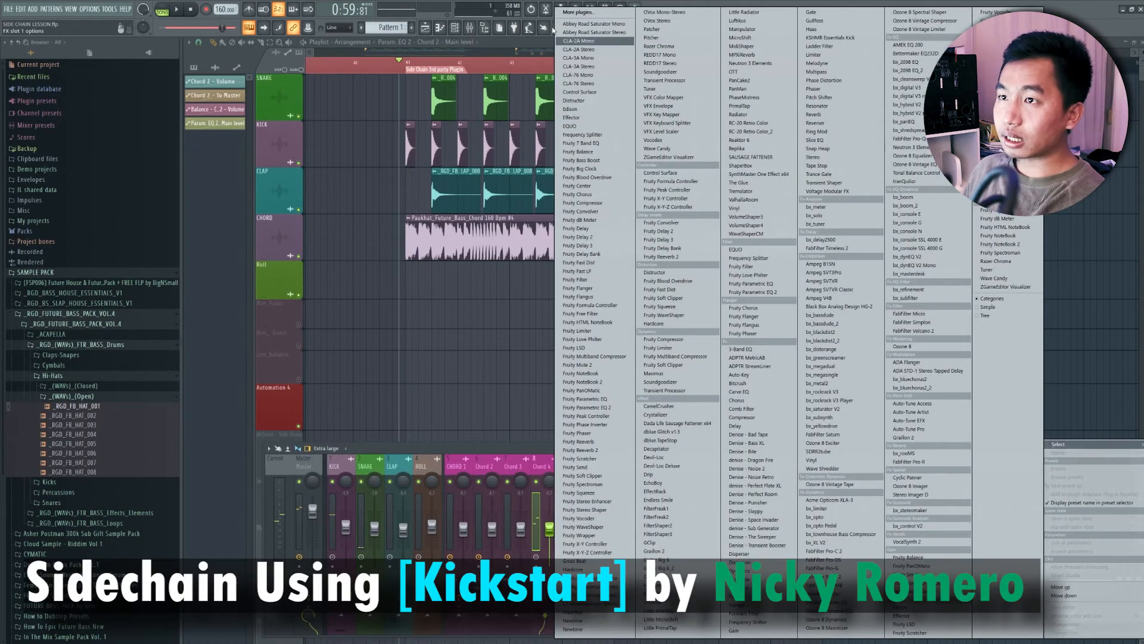
pyautogui.click(590, 36)
pyautogui.write('kick')
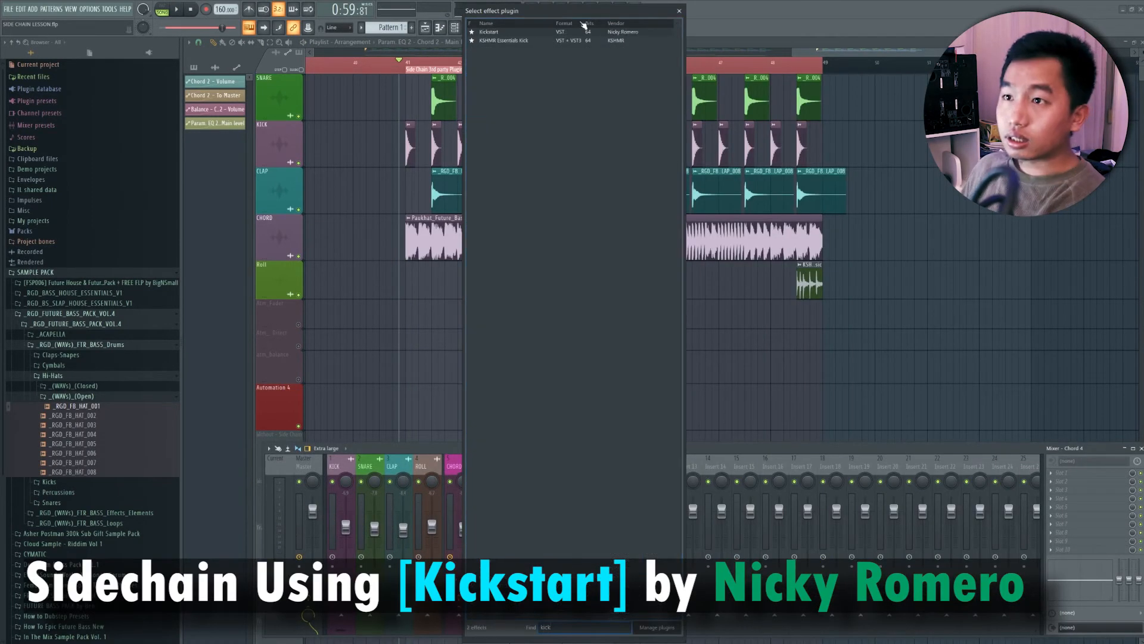
pyautogui.doubleClick(551, 34)
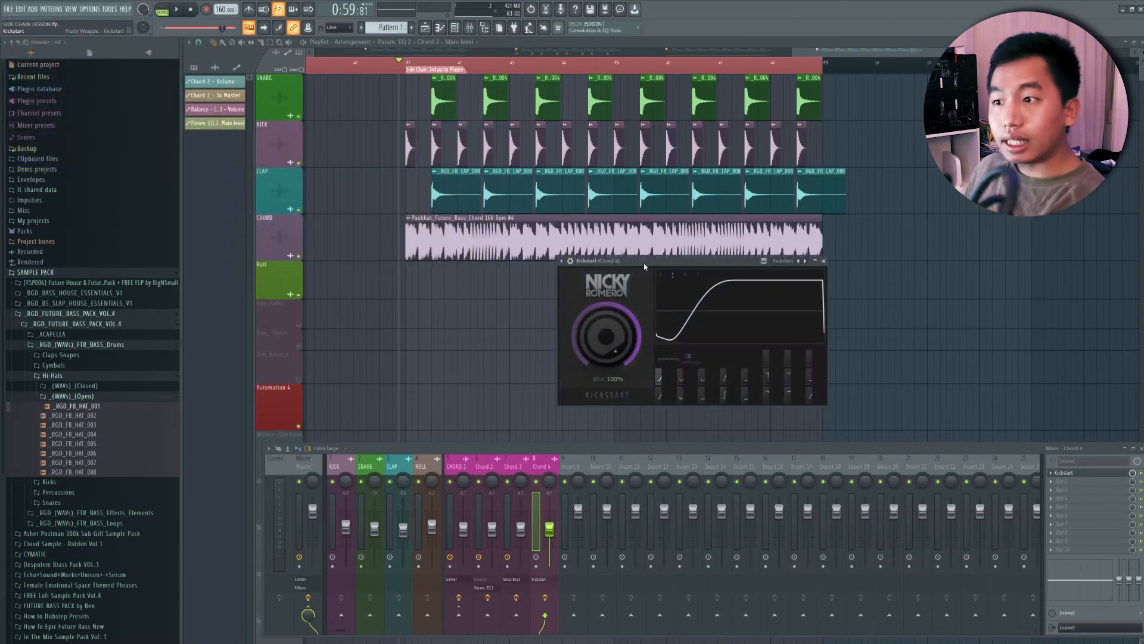
pyautogui.moveTo(643, 268); pyautogui.dragTo(547, 267)
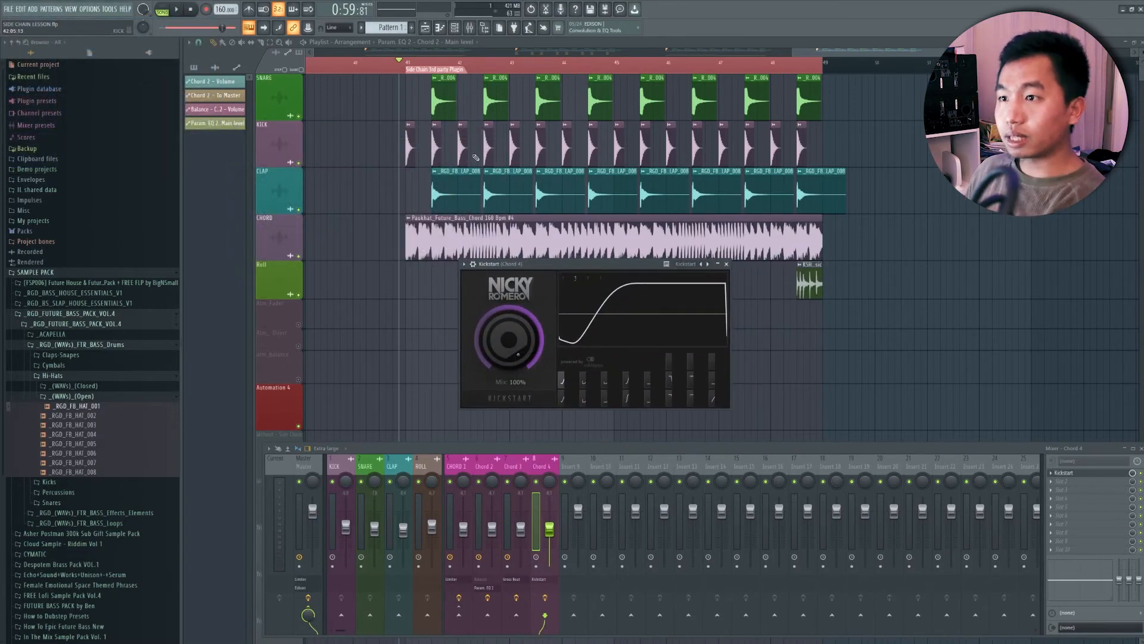
# Play the third-party plugin section to hear Kickstart's default ducking on Chord 4
pyautogui.press('space')
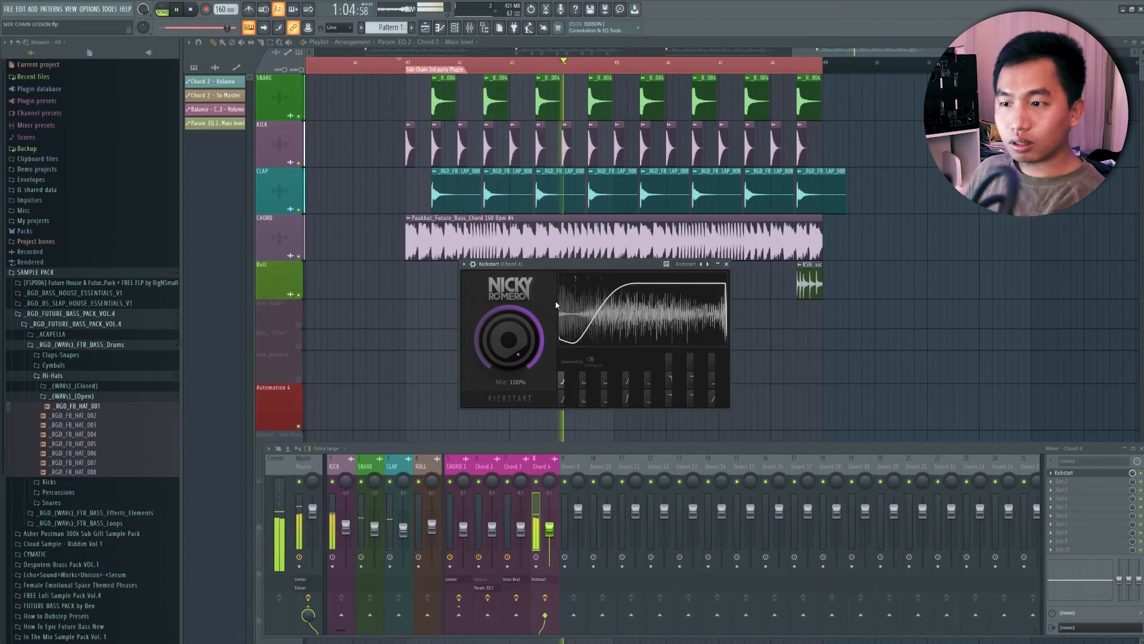
pyautogui.press('space')
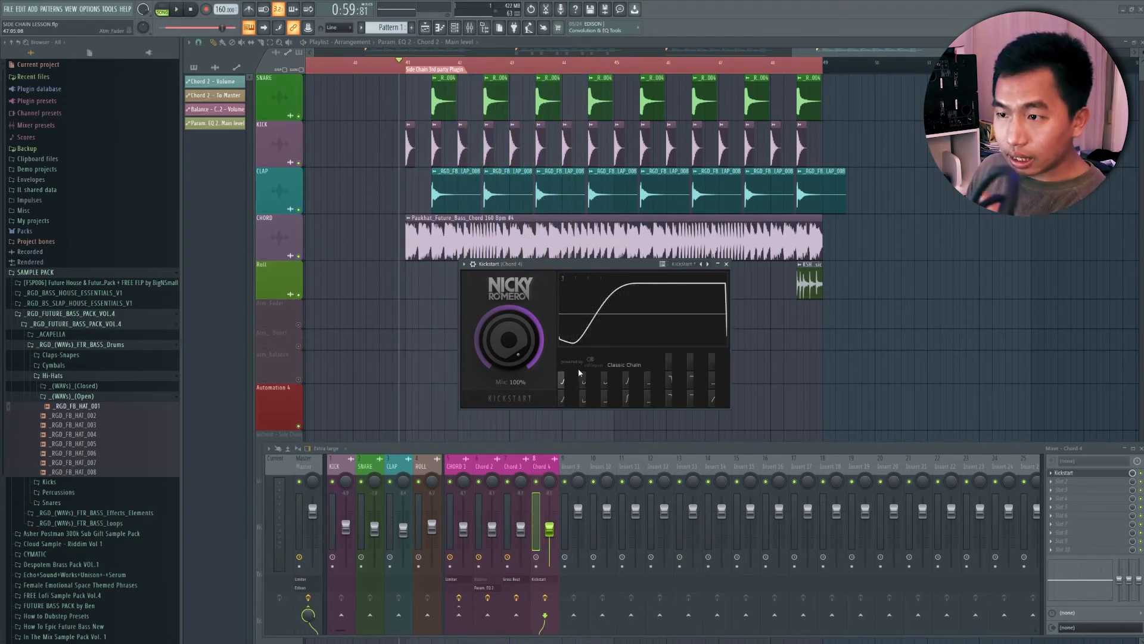
pyautogui.press('space')
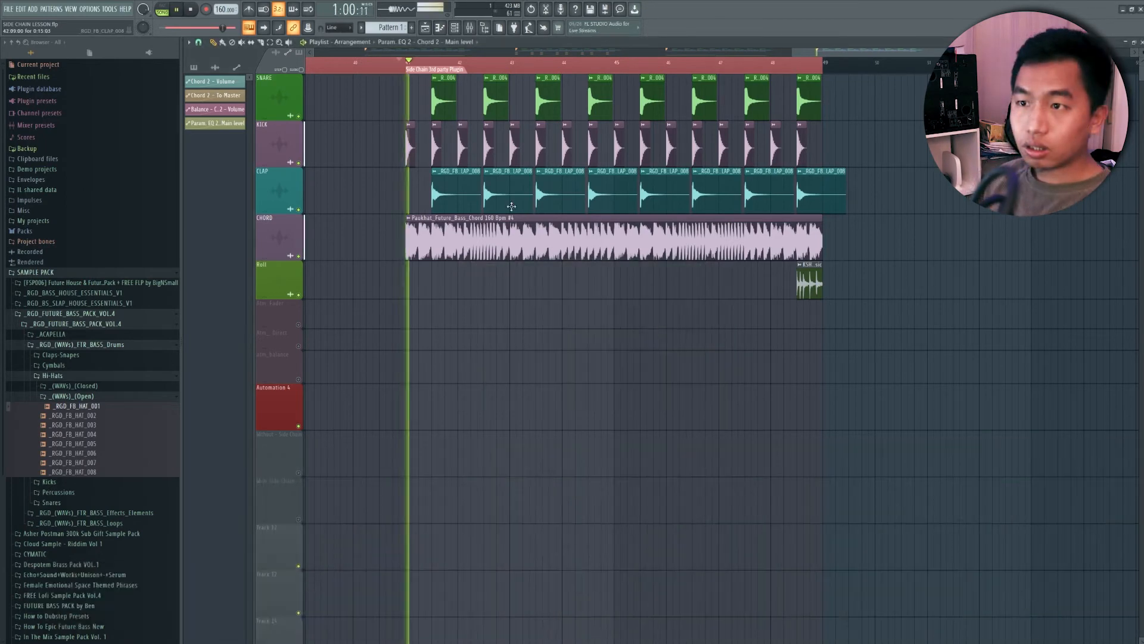
# Set Kickstart's rate on Chord 4 to 1/8 and play the section to hear it
pyautogui.click(471, 28)
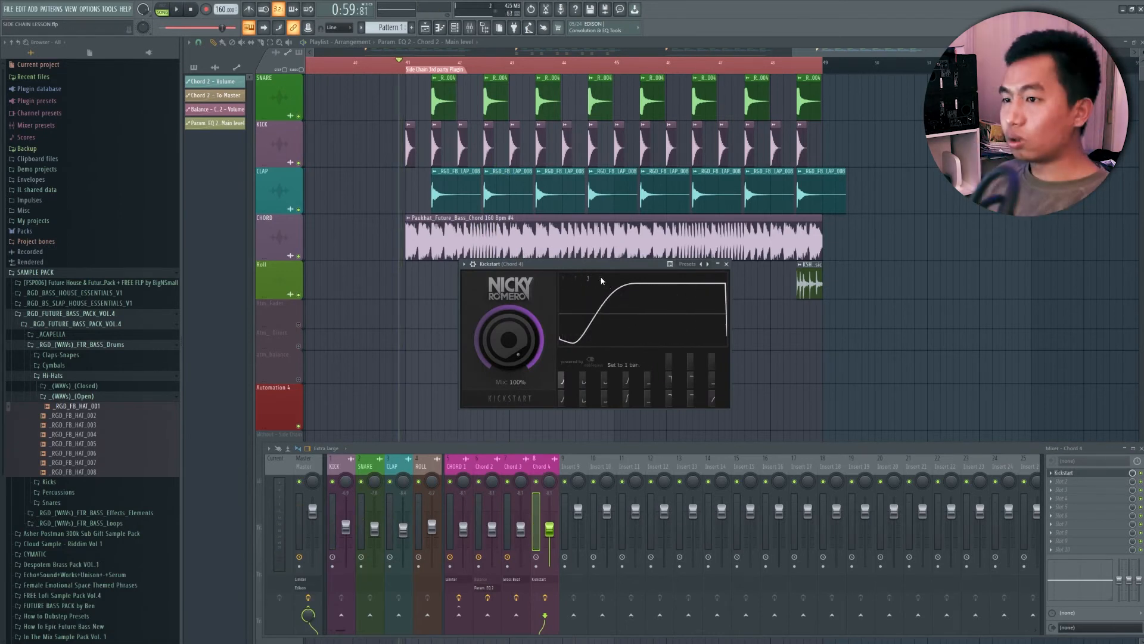
pyautogui.click(562, 278)
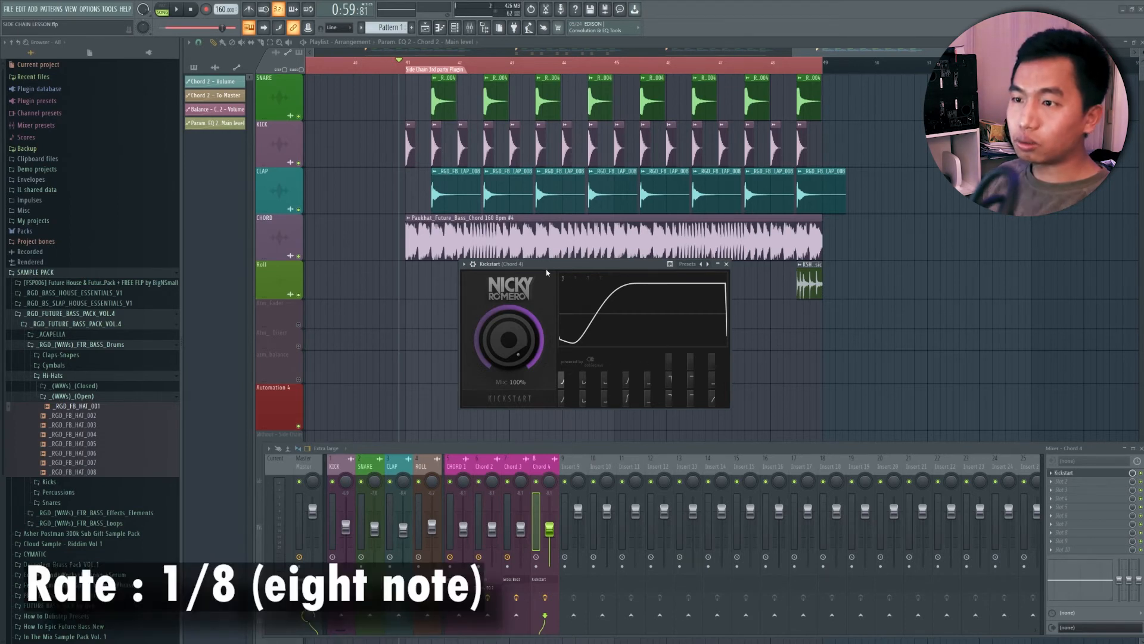
pyautogui.press('space')
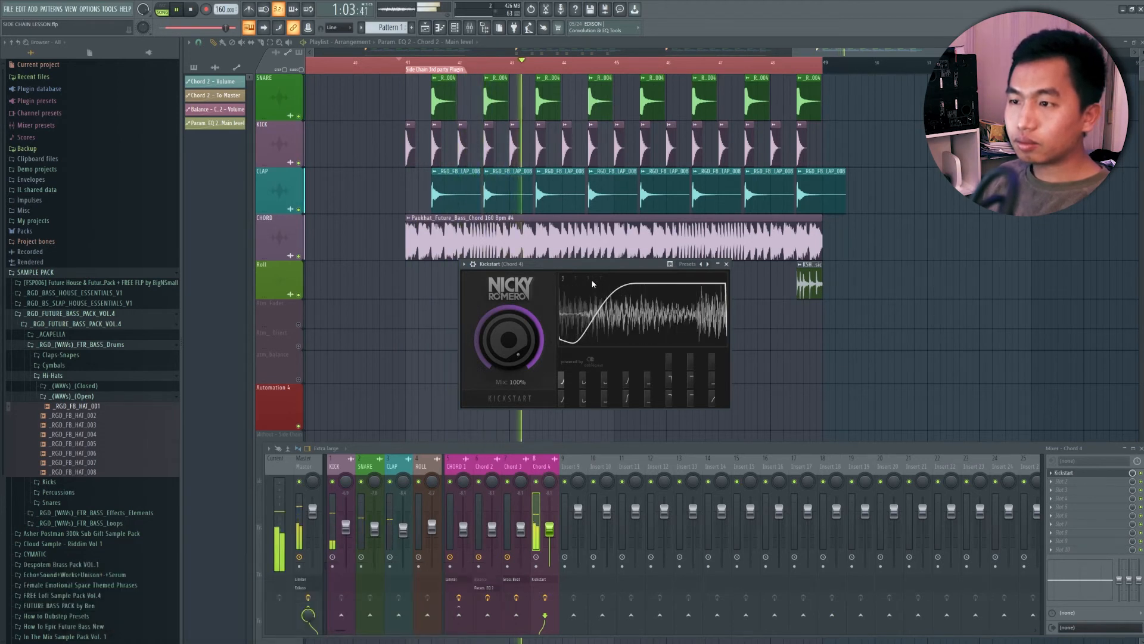
pyautogui.press('space')
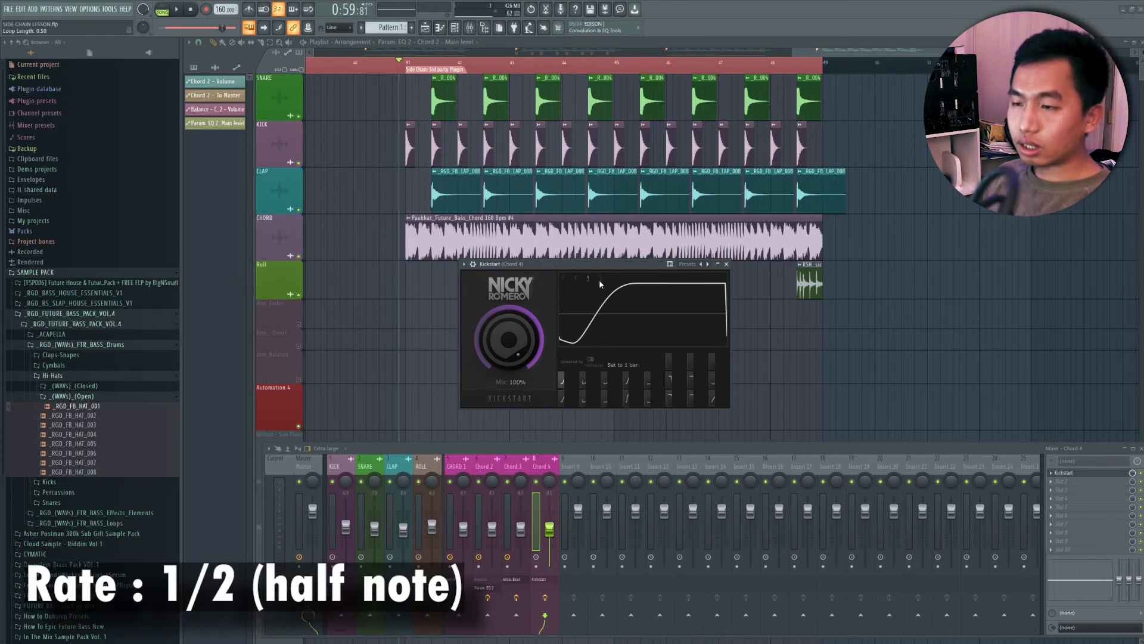
# Play the third-party plugin section from its start to hear Kickstart's half-note rate on Chord 4
pyautogui.click(405, 67)
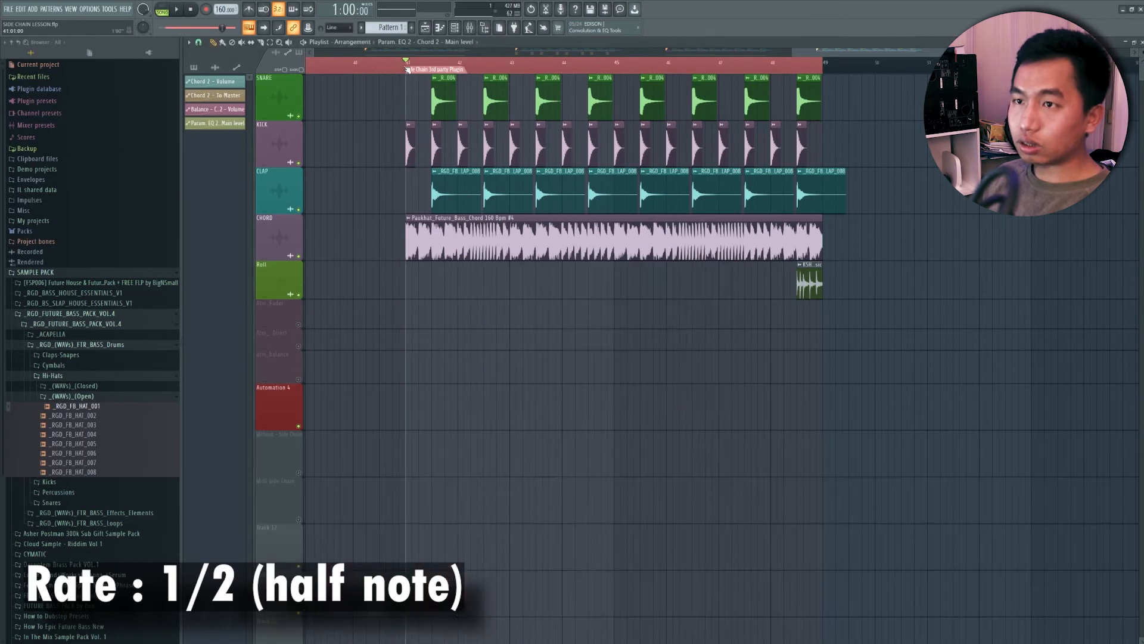
pyautogui.press('space')
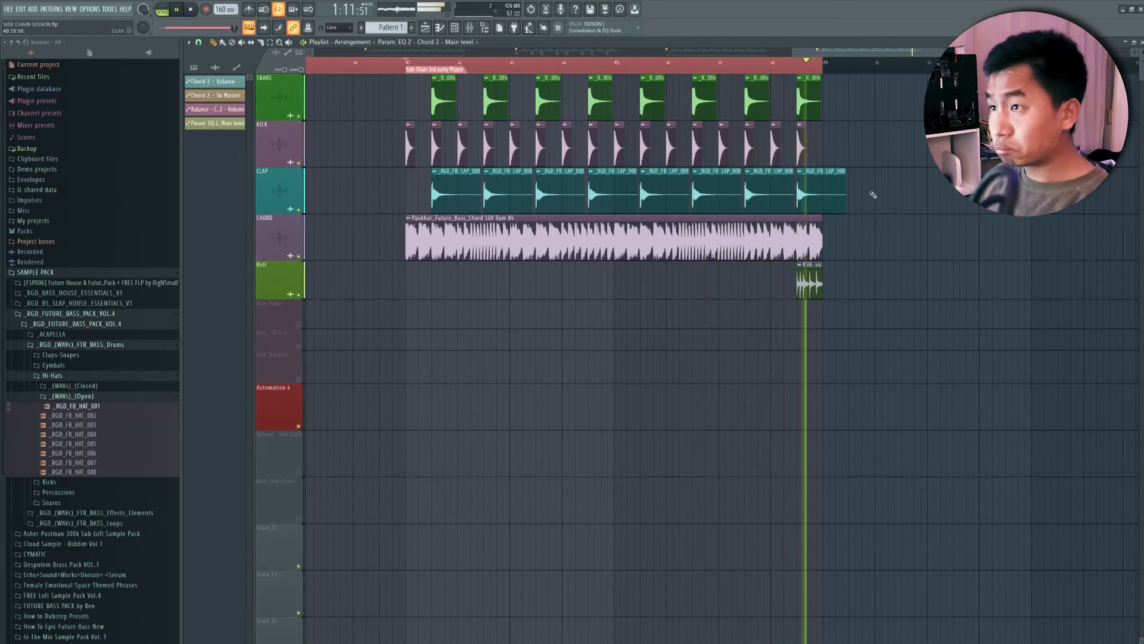
pyautogui.press('space')
# Load ShaperBox in Chord 4's second effect slot and add its Volume shaper
pyautogui.click(470, 28)
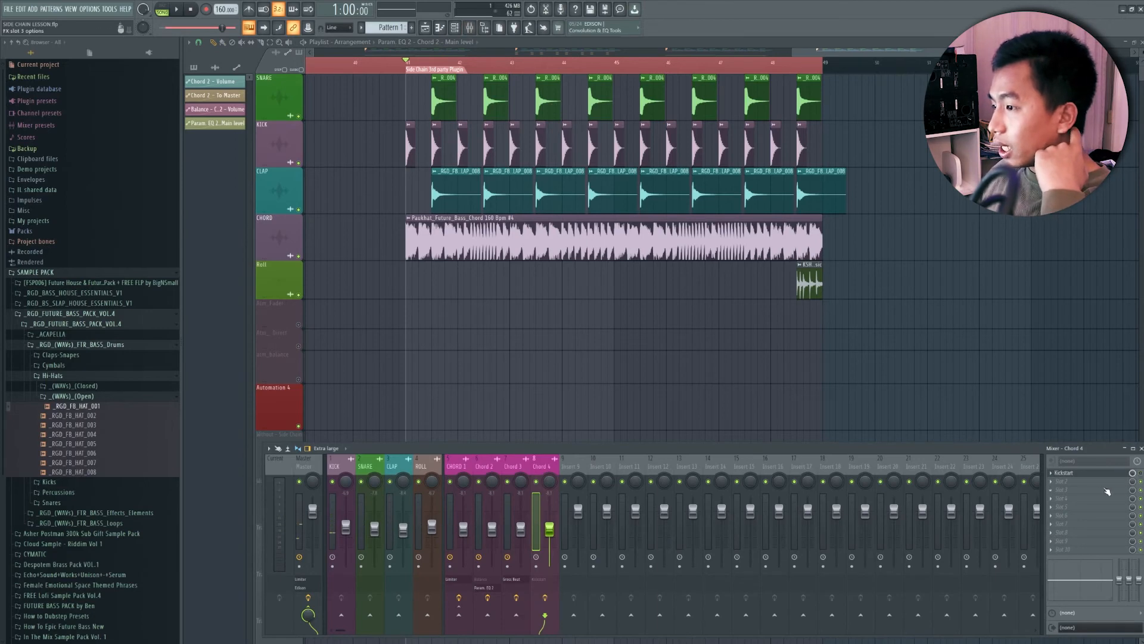
pyautogui.click(1061, 487)
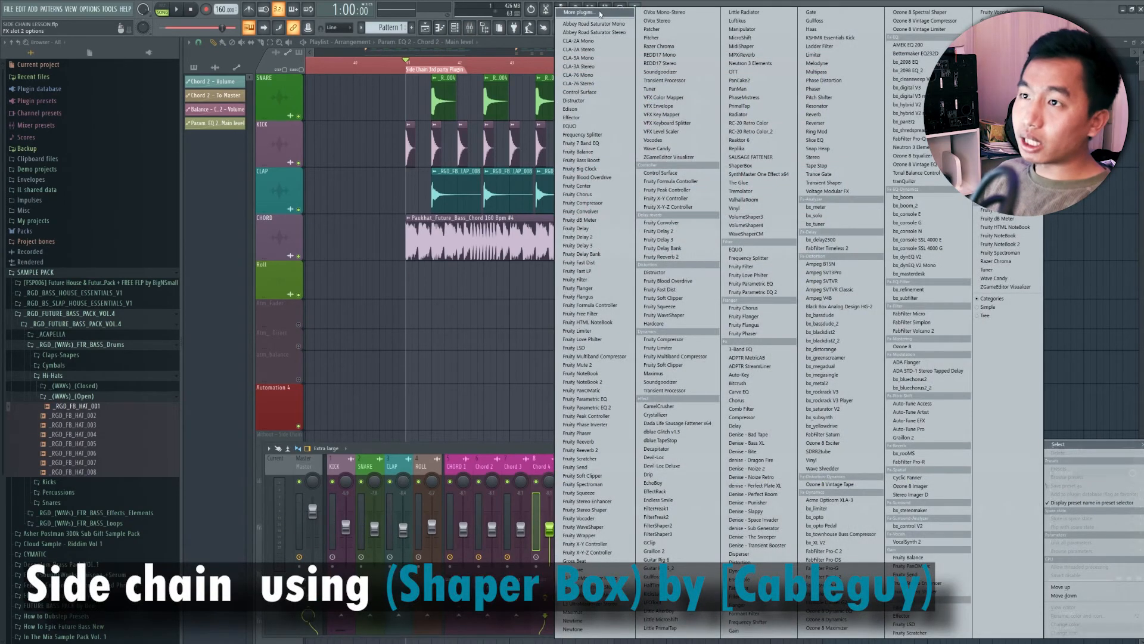
pyautogui.click(600, 13)
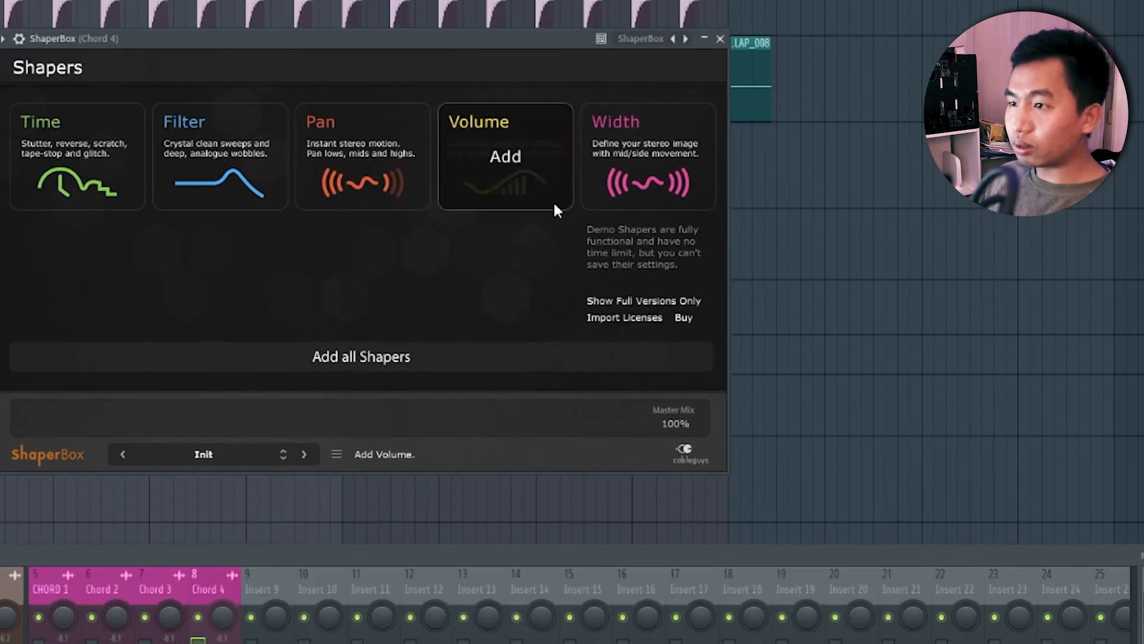
pyautogui.click(680, 256)
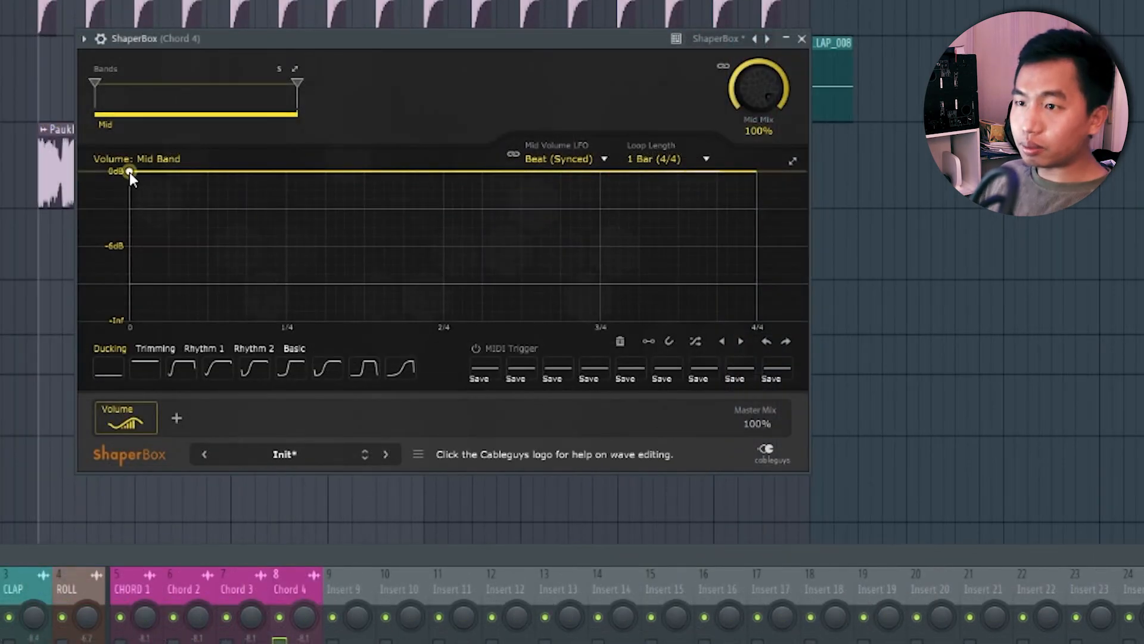
# Audition the Ducking 4 curve in the Volume shaper, and switch to the ducking curve just before it during playback
pyautogui.click(285, 372)
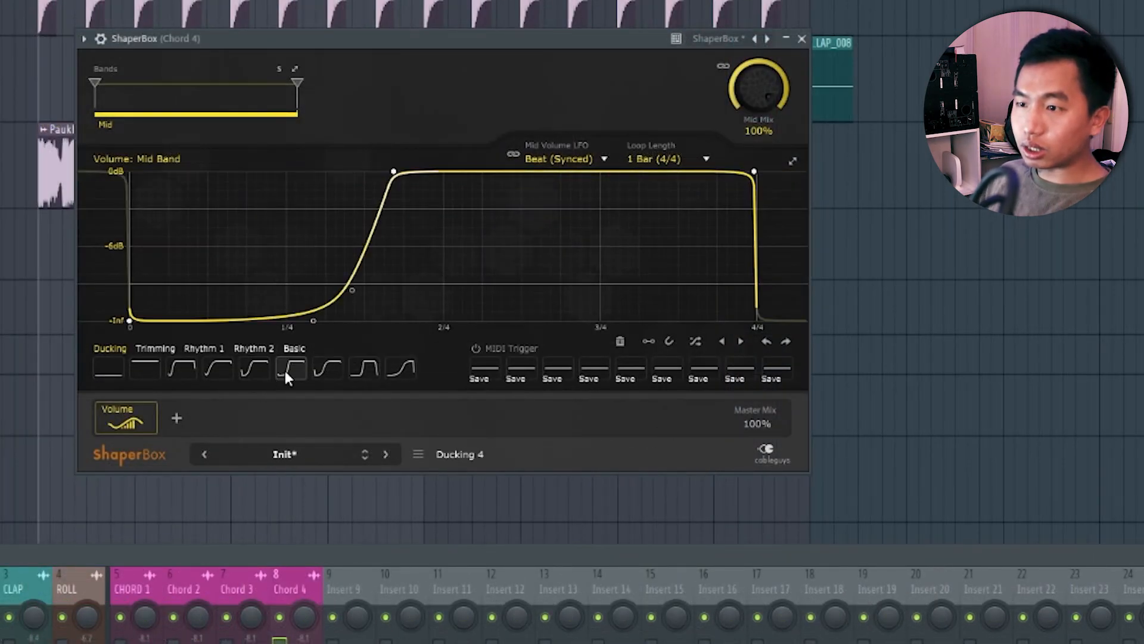
pyautogui.press('space')
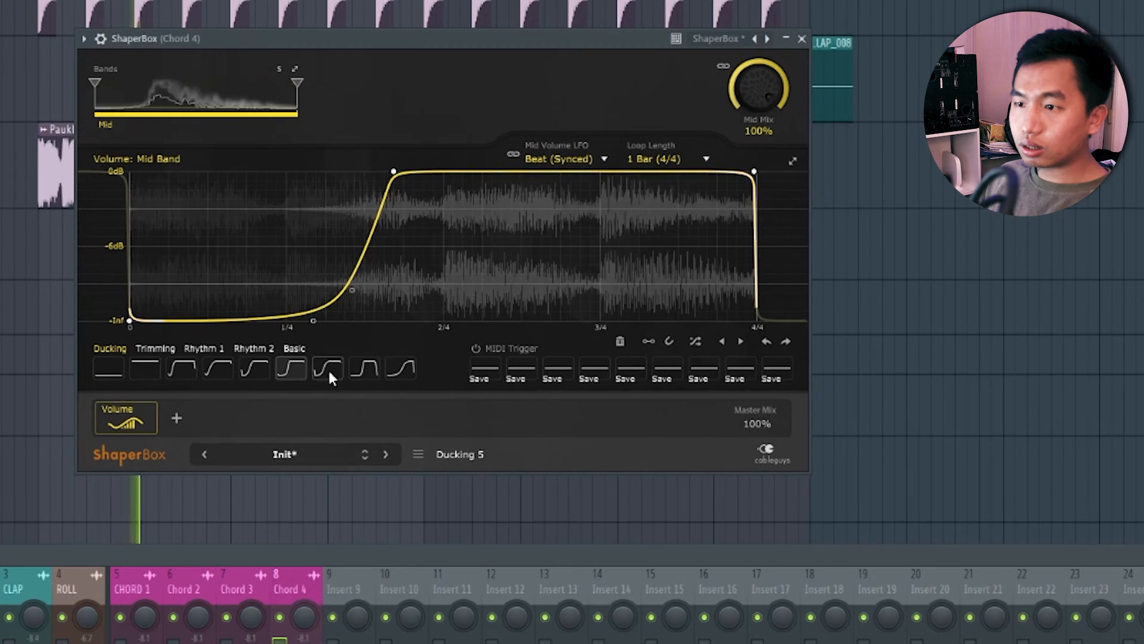
pyautogui.click(252, 370)
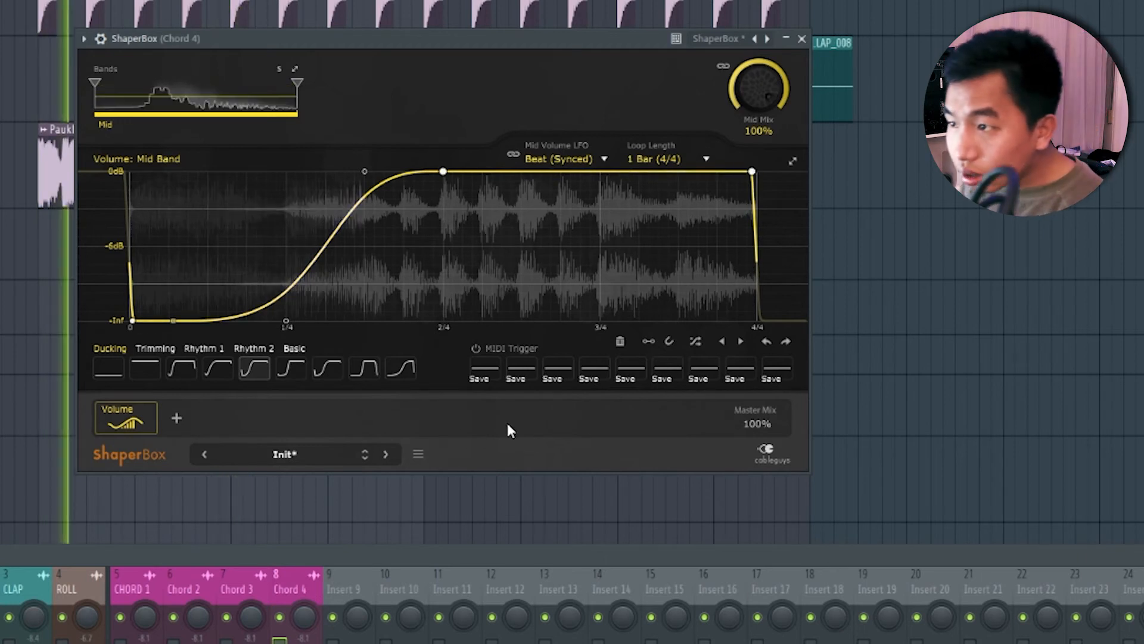
# Set the Volume shaper's loop length to 1/2 and play the section to hear it
pyautogui.click(648, 159)
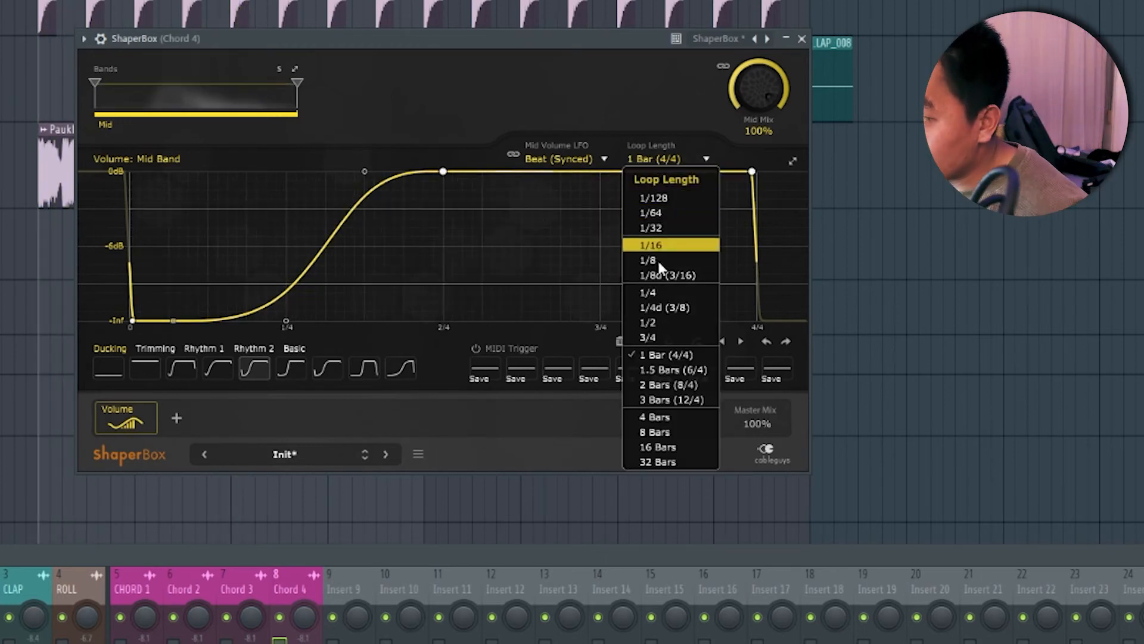
pyautogui.click(671, 324)
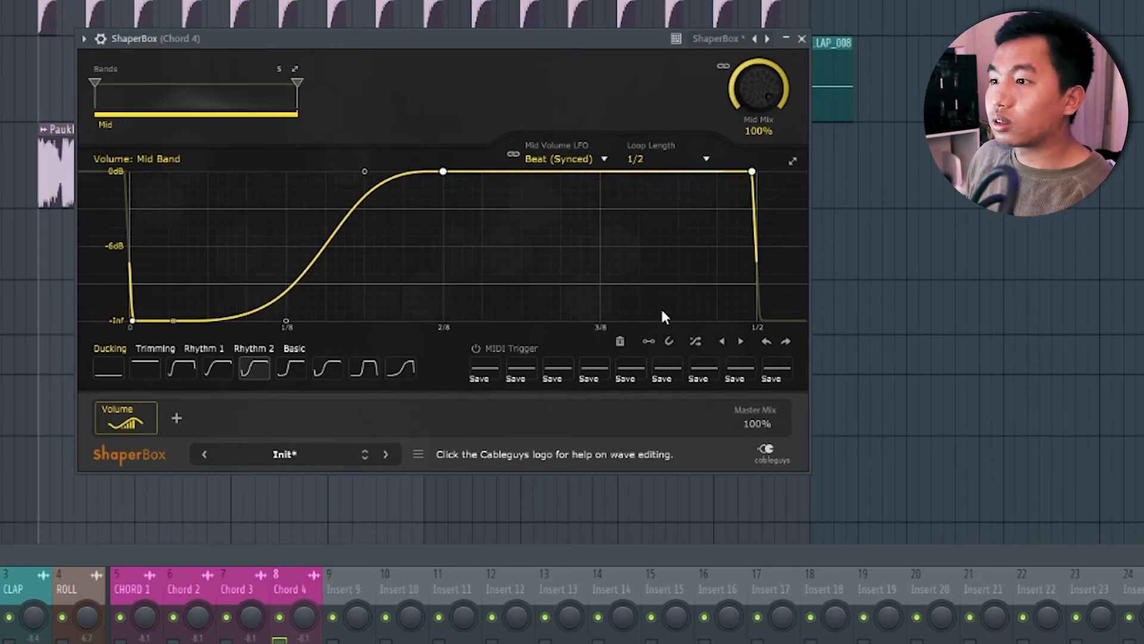
pyautogui.press('space')
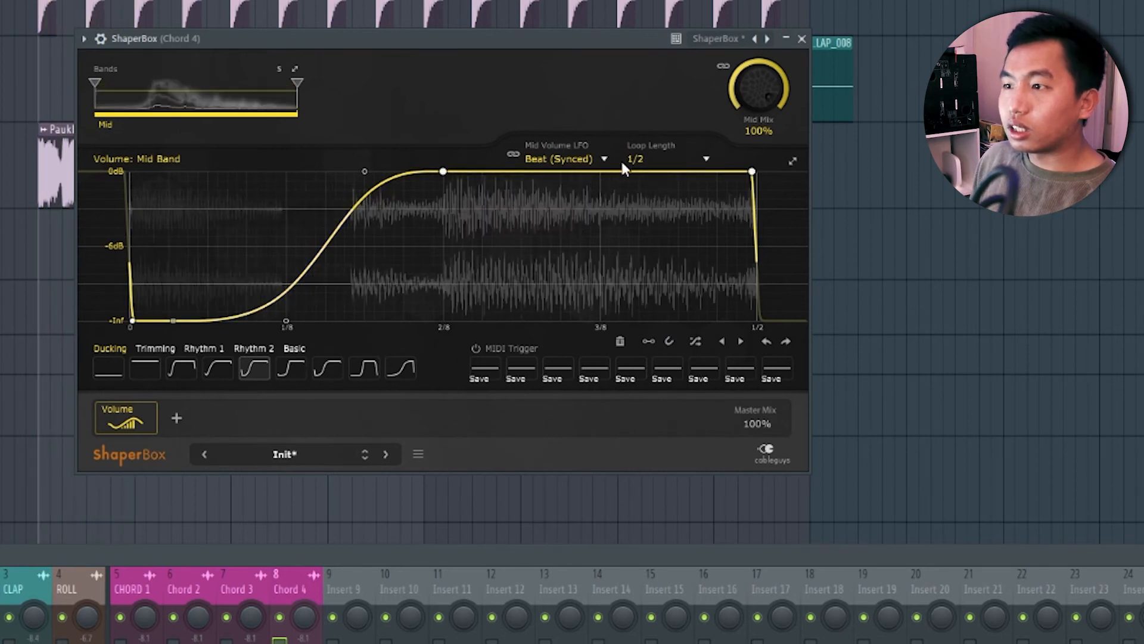
pyautogui.click(647, 159)
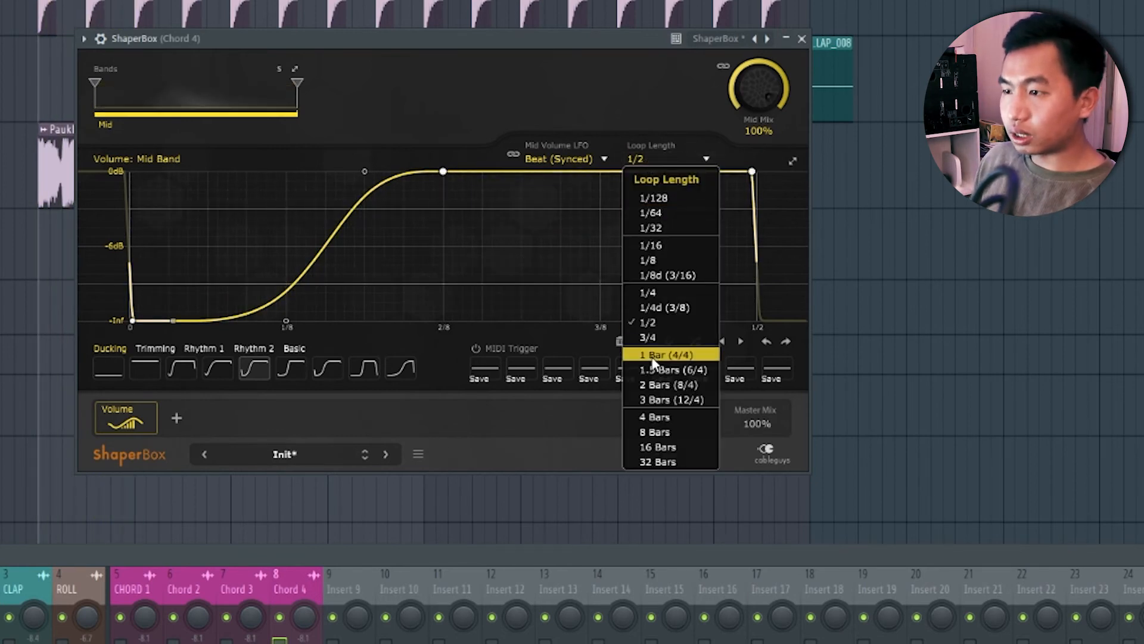
pyautogui.click(662, 322)
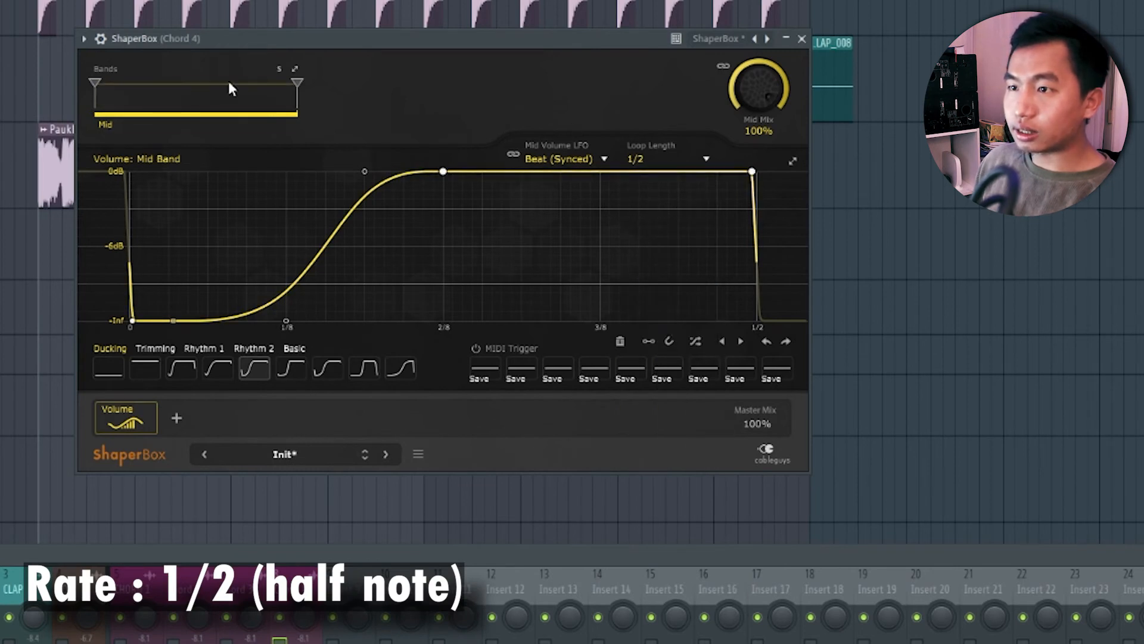
pyautogui.press('space')
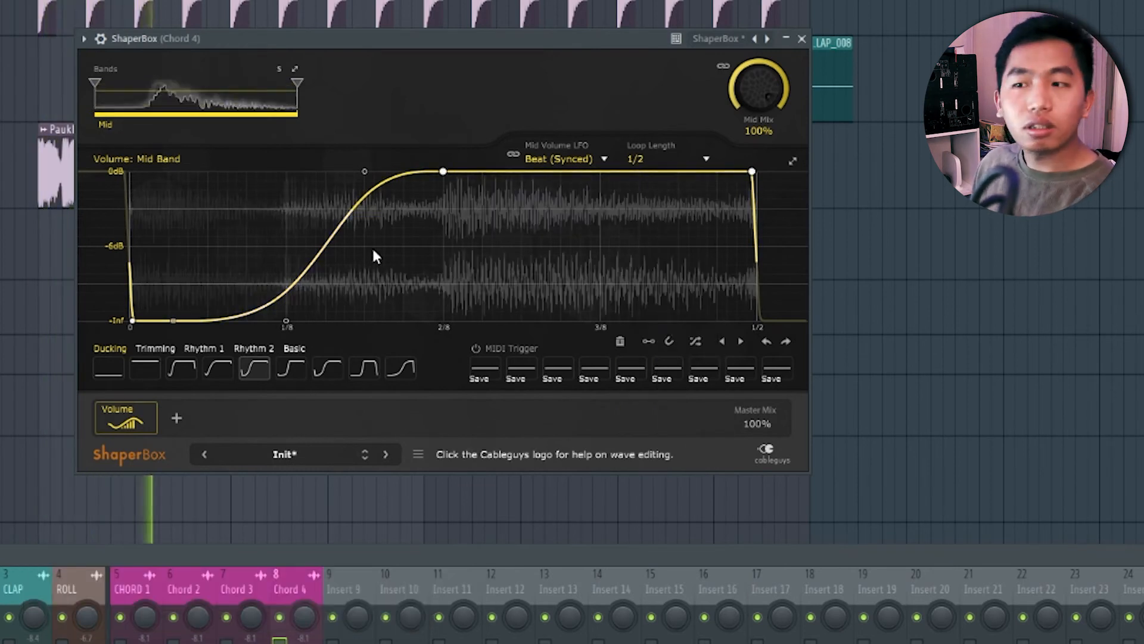
# Reshape the Volume shaper's ducking curve into an earlier rise, moving its bend points ahead of 1/8 during playback
pyautogui.moveTo(280, 306)
pyautogui.mouseDown()
pyautogui.moveTo(254, 251)
pyautogui.moveTo(281, 206)
pyautogui.moveTo(273, 292)
pyautogui.mouseUp()
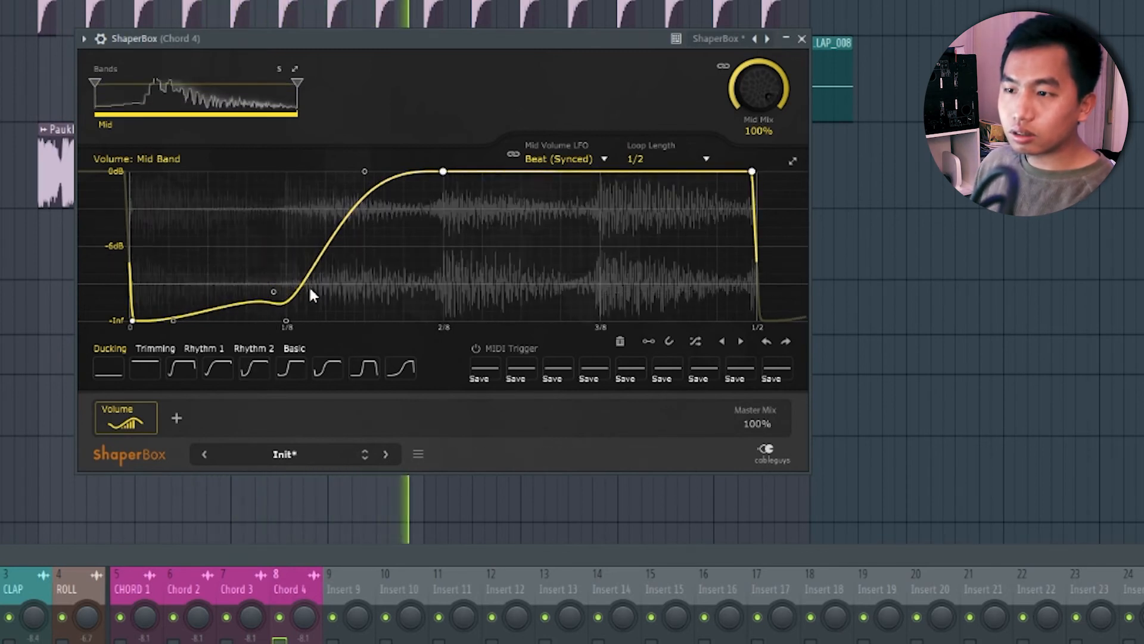
pyautogui.moveTo(364, 171); pyautogui.dragTo(286, 172)
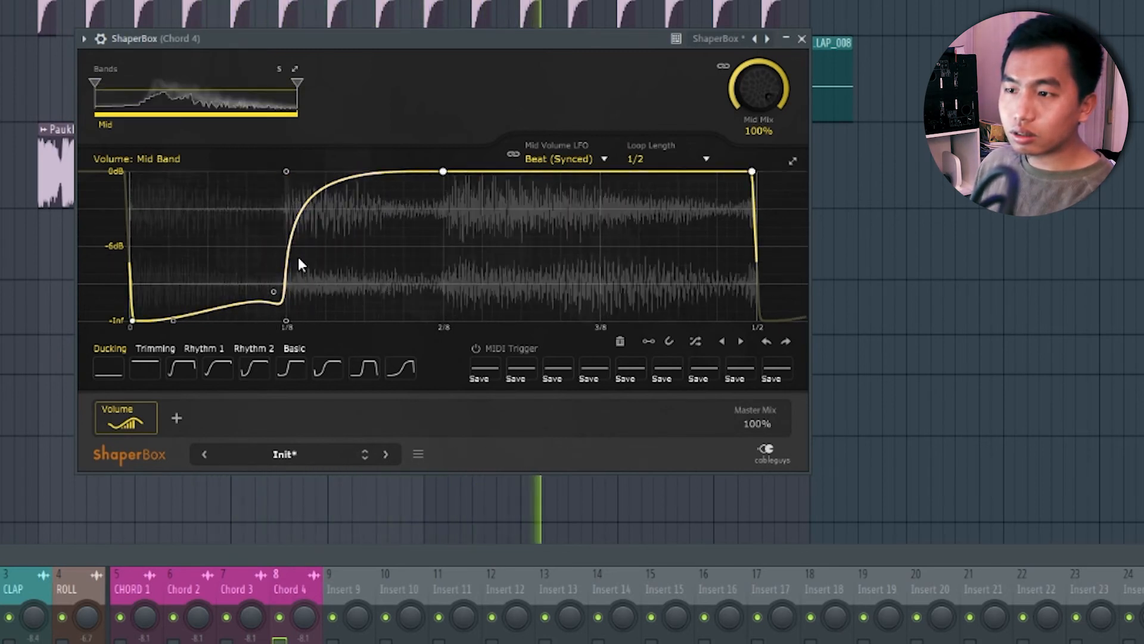
pyautogui.moveTo(274, 292); pyautogui.dragTo(227, 236)
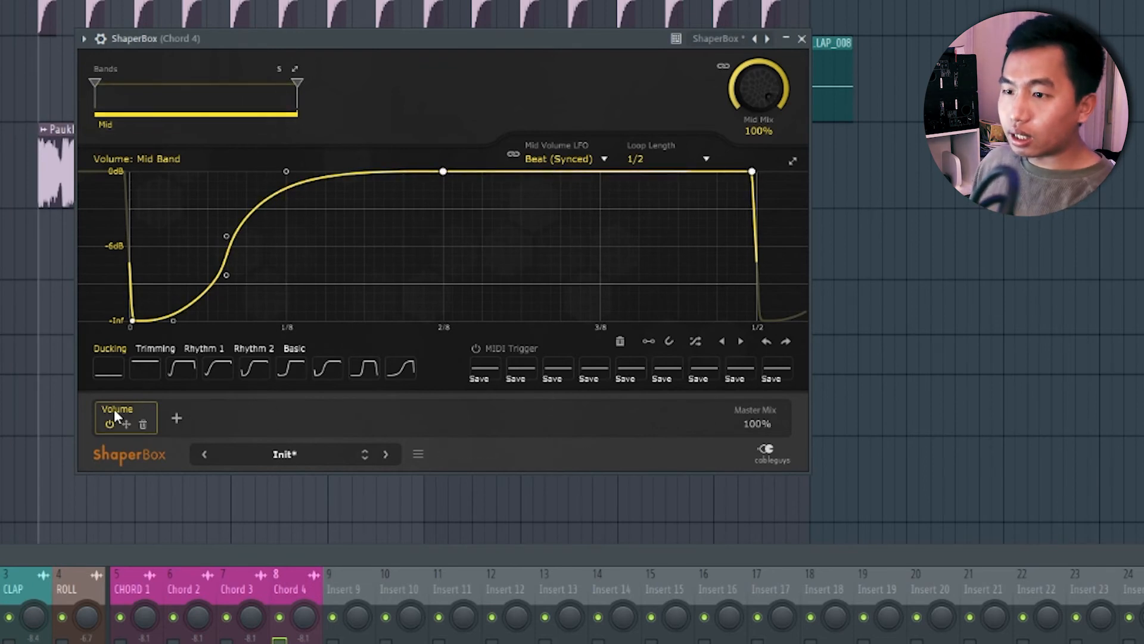
# Add the Pan shaper in ShaperBox on Chord 4 and play the section to hear it
pyautogui.click(177, 417)
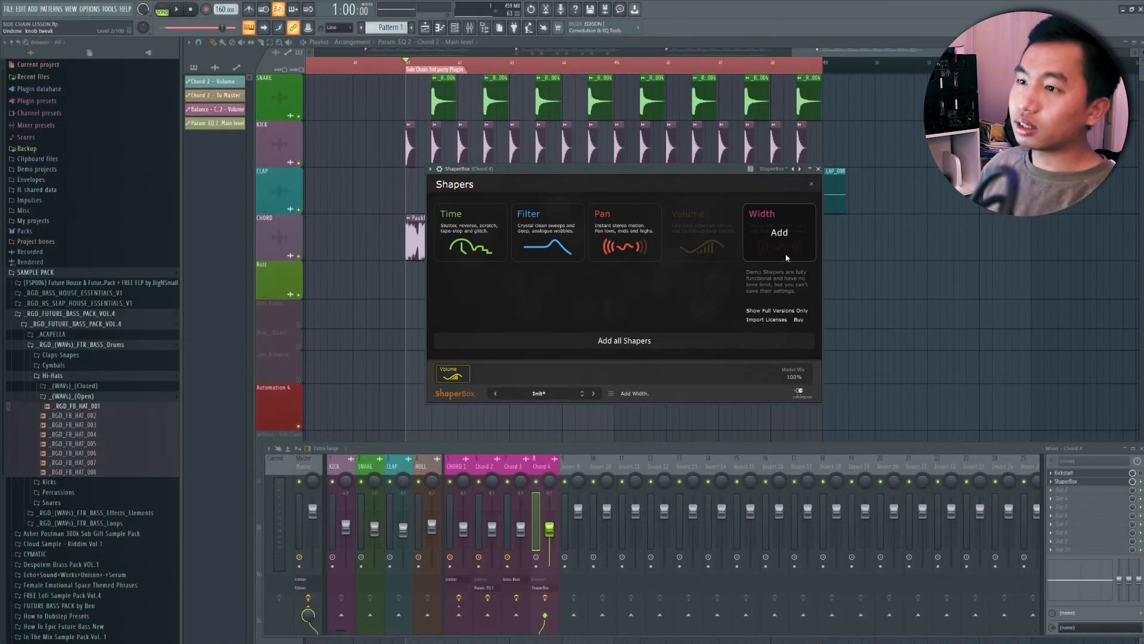
pyautogui.click(604, 231)
pyautogui.press('space')
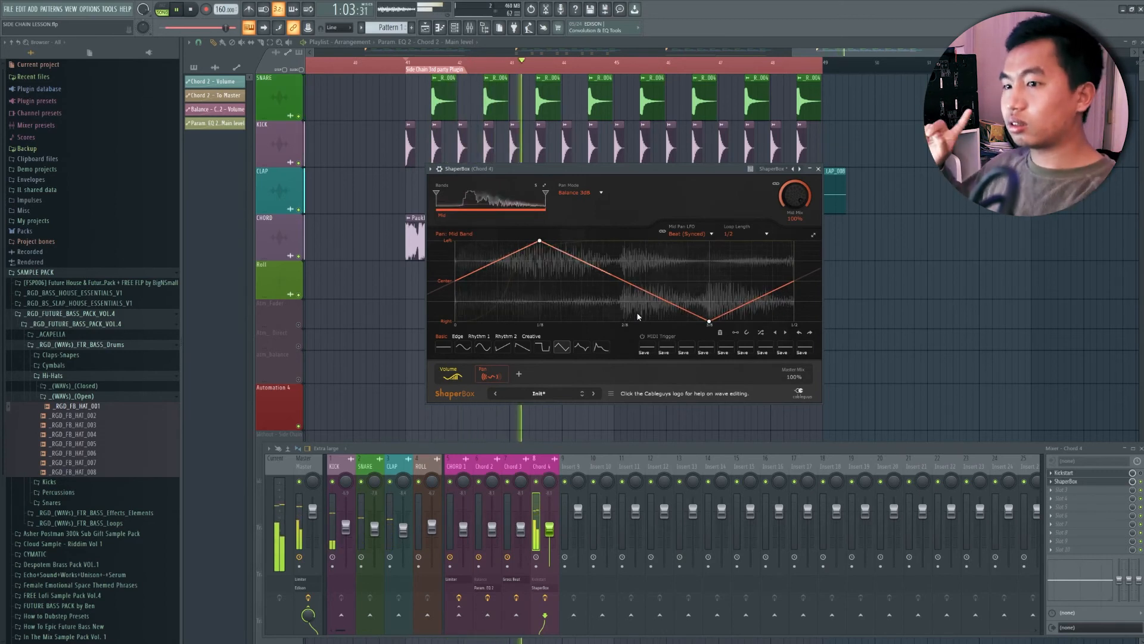
pyautogui.press('space')
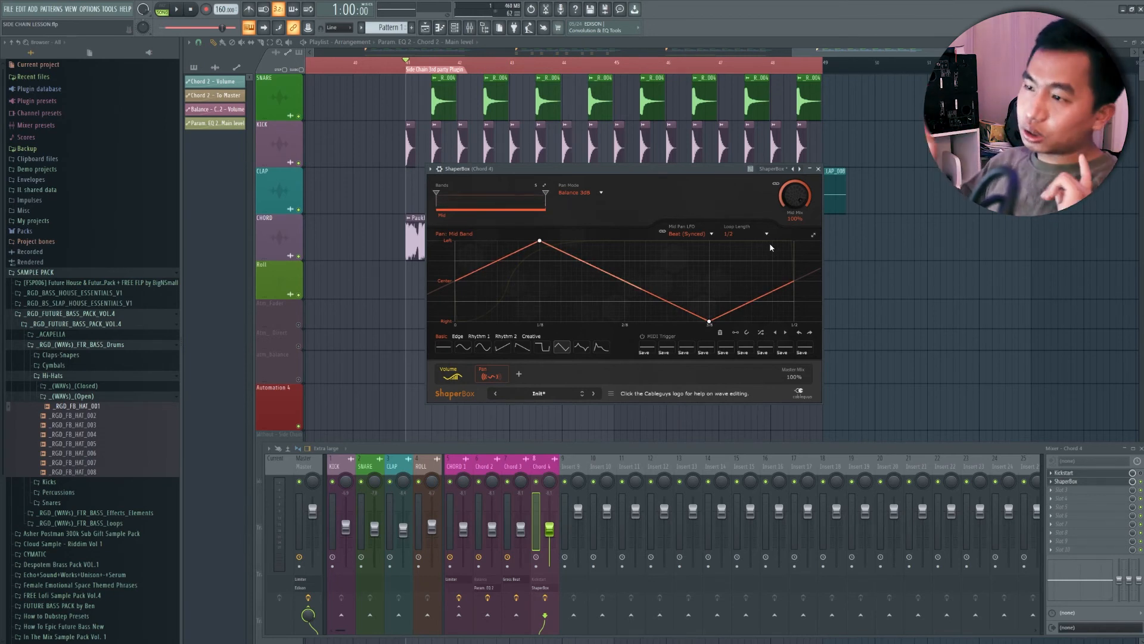
# Bypass ShaperBox, load OneKnob Pumper Stereo in Chord 4's third effect slot, and position its window beside the ShaperBox window
pyautogui.click(1141, 481)
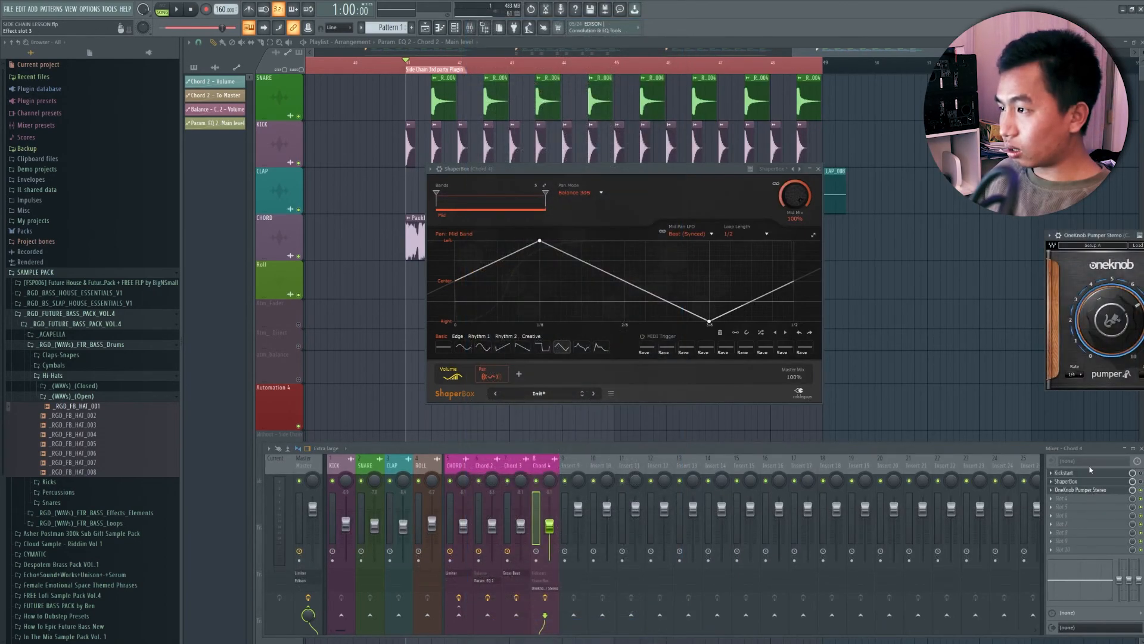
pyautogui.moveTo(1094, 238); pyautogui.dragTo(822, 224)
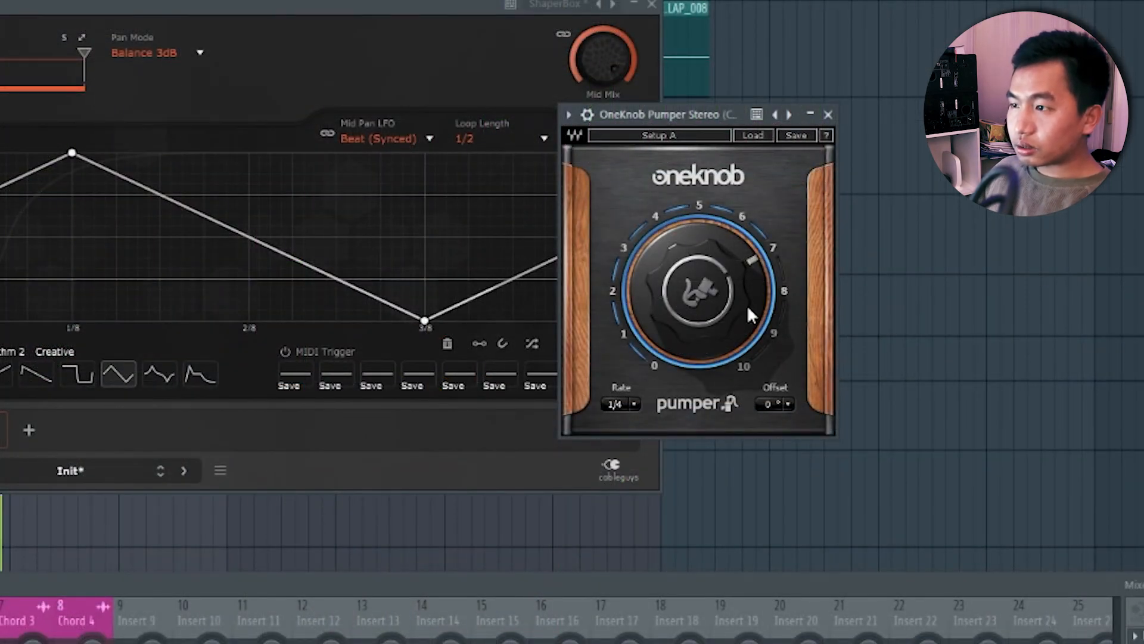
# Set OneKnob Pumper's rate to 1/2 and close the ShaperBox window
pyautogui.moveTo(619, 404)
pyautogui.mouseDown()
pyautogui.moveTo(622, 383)
pyautogui.moveTo(610, 403)
pyautogui.mouseUp()
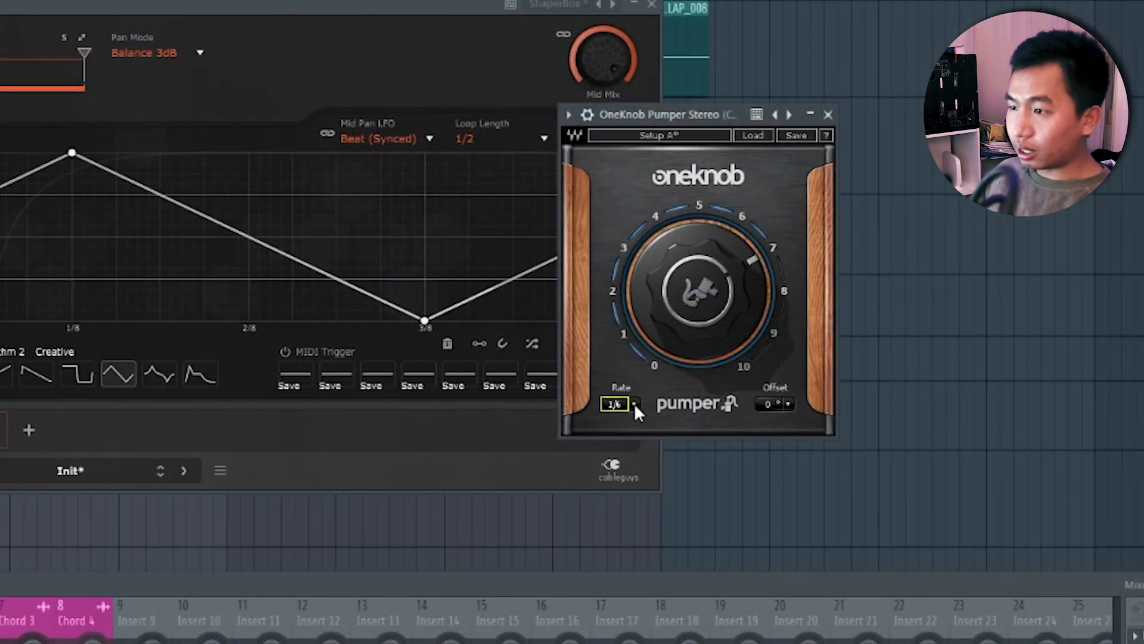
pyautogui.click(634, 404)
pyautogui.click(643, 441)
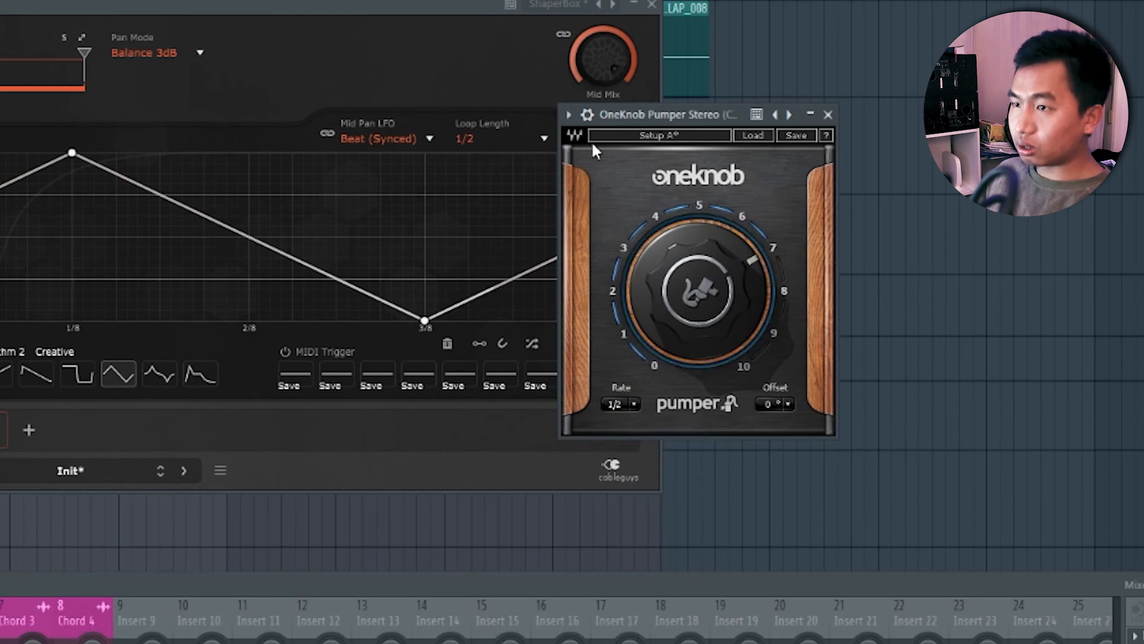
pyautogui.click(652, 4)
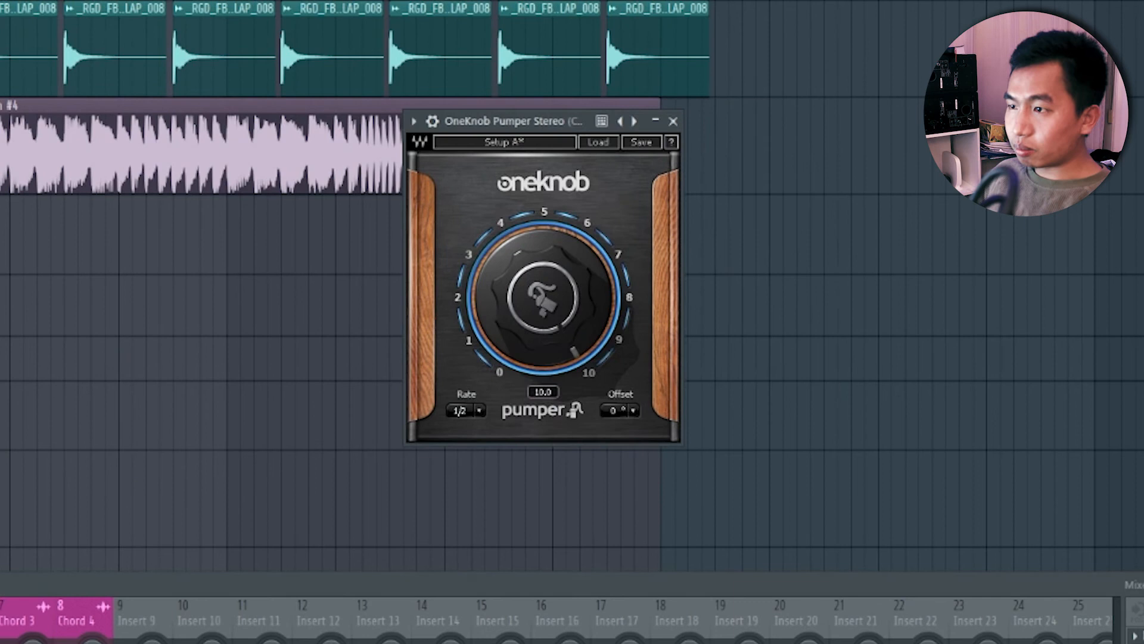
# Audition OneKnob Pumper amounts such as 10.0 and 6.0, leave the knob at 5.4, and stop playback
pyautogui.moveTo(544, 296); pyautogui.dragTo(544, 388)
pyautogui.moveTo(508, 438); pyautogui.dragTo(508, 348)
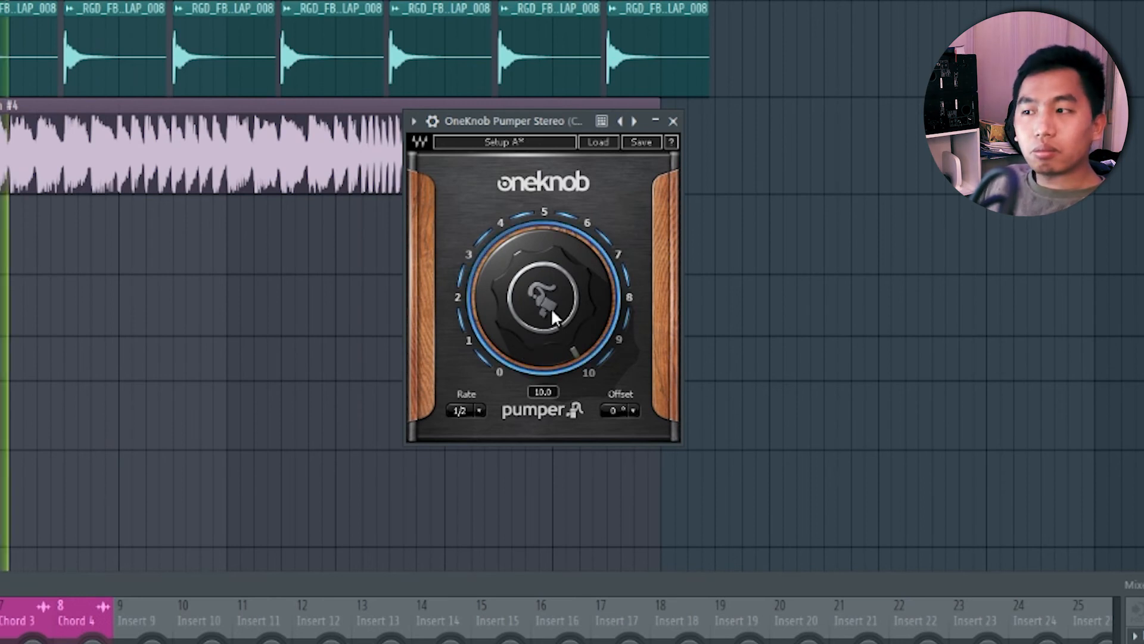
pyautogui.moveTo(551, 307); pyautogui.dragTo(551, 345)
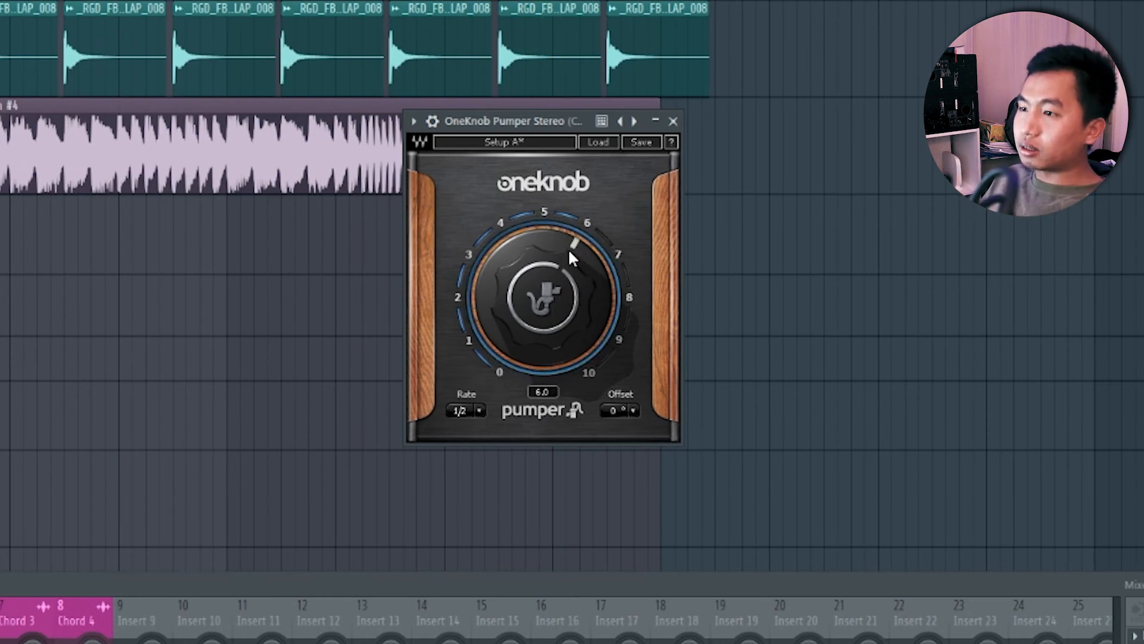
pyautogui.moveTo(567, 249); pyautogui.dragTo(567, 251)
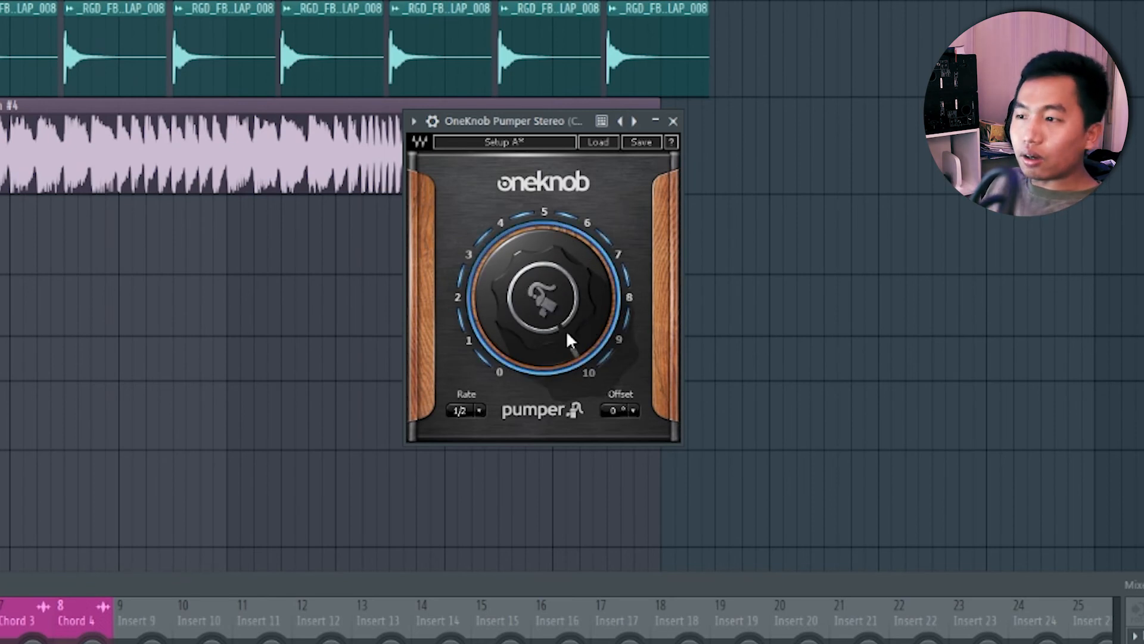
pyautogui.moveTo(550, 277)
pyautogui.moveTo(549, 277)
pyautogui.mouseDown()
pyautogui.moveTo(549, 310)
pyautogui.moveTo(550, 287)
pyautogui.mouseUp()
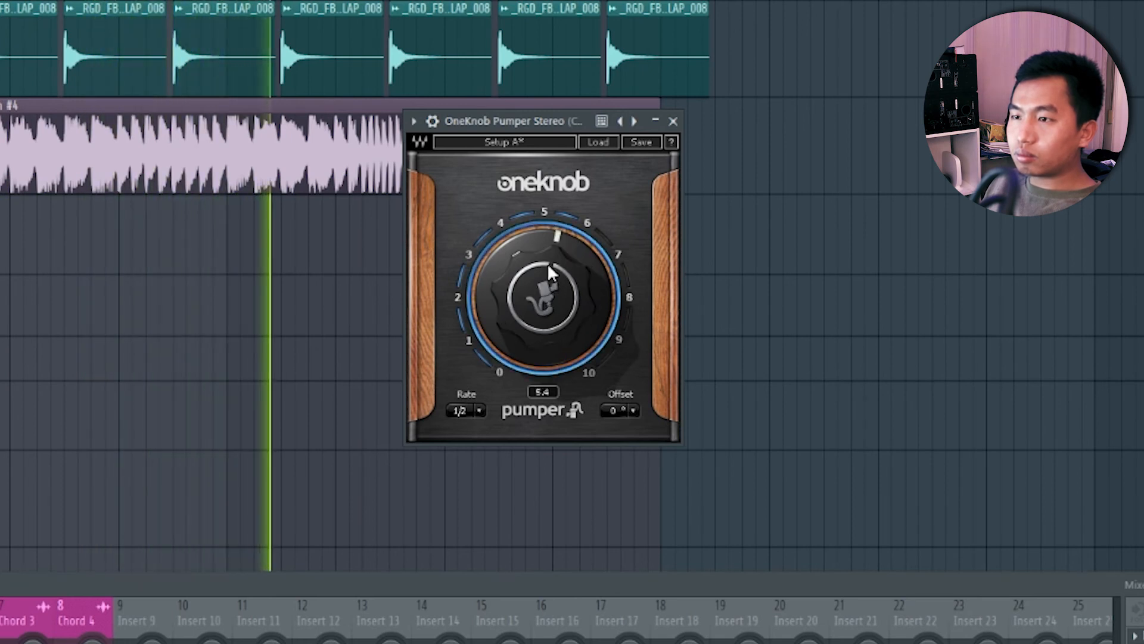
pyautogui.press('space')
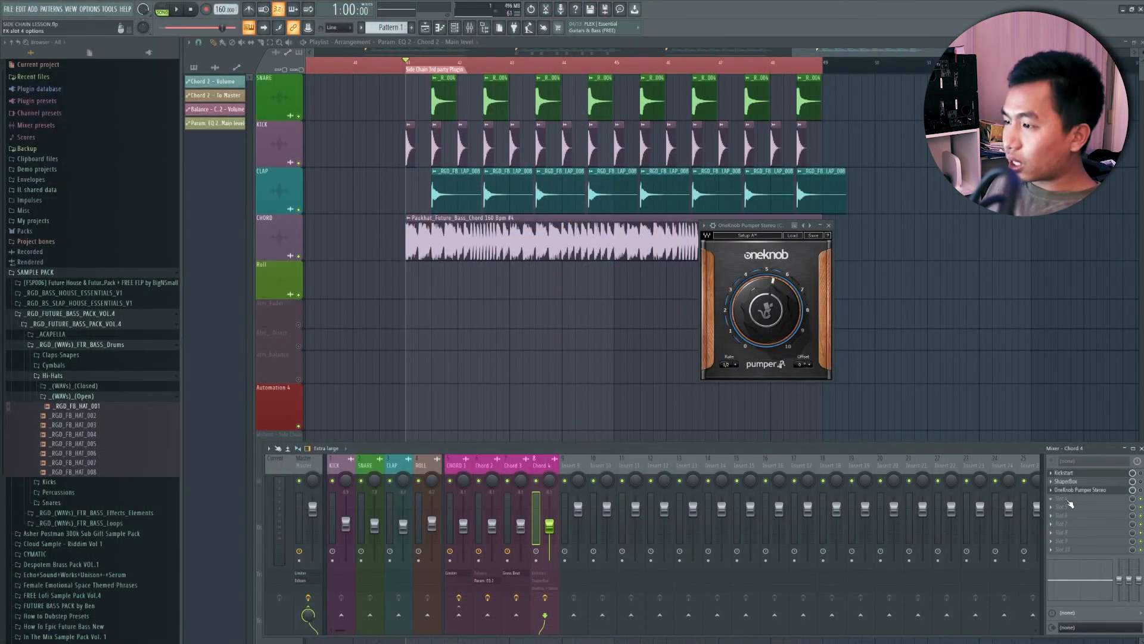
# Load LFOTool in Chord 4's fourth effect slot
pyautogui.click(1066, 499)
pyautogui.click(589, 11)
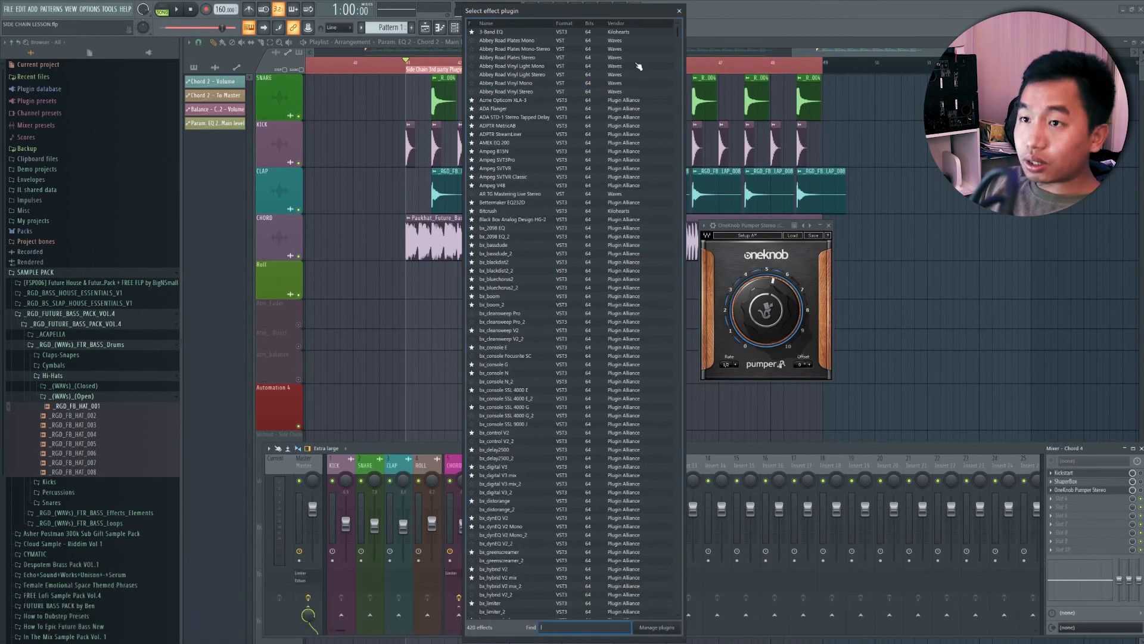
pyautogui.write('lf')
pyautogui.doubleClick(560, 68)
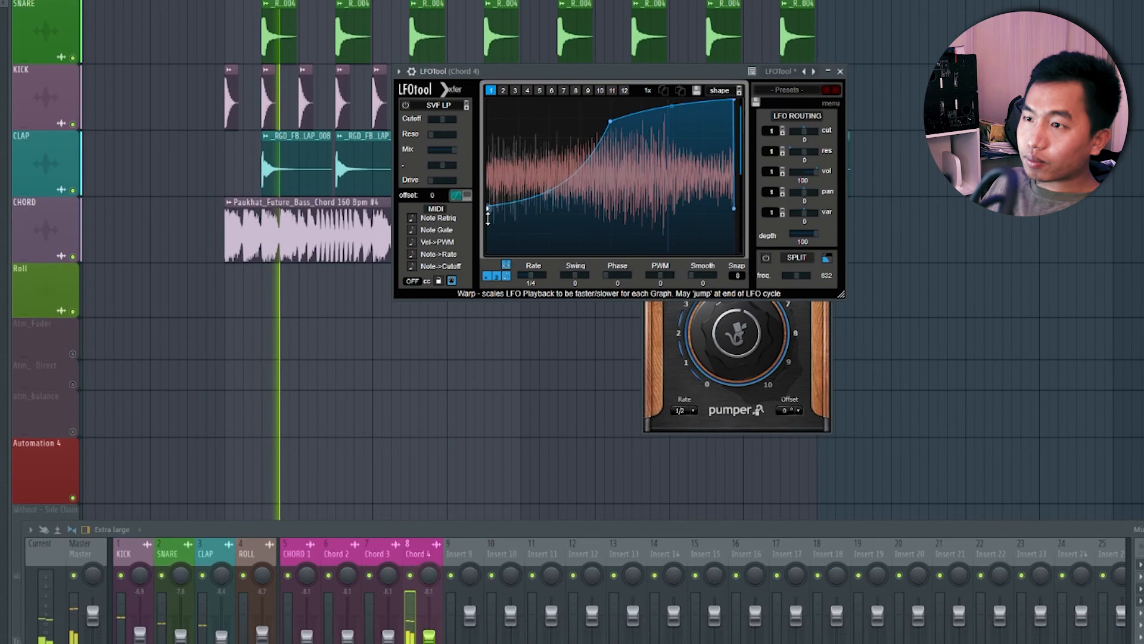
# Reshape the LFOTool curve during playback, lowering its start to the bottom and moving the middle point earlier to full level
pyautogui.moveTo(487, 218); pyautogui.dragTo(478, 303)
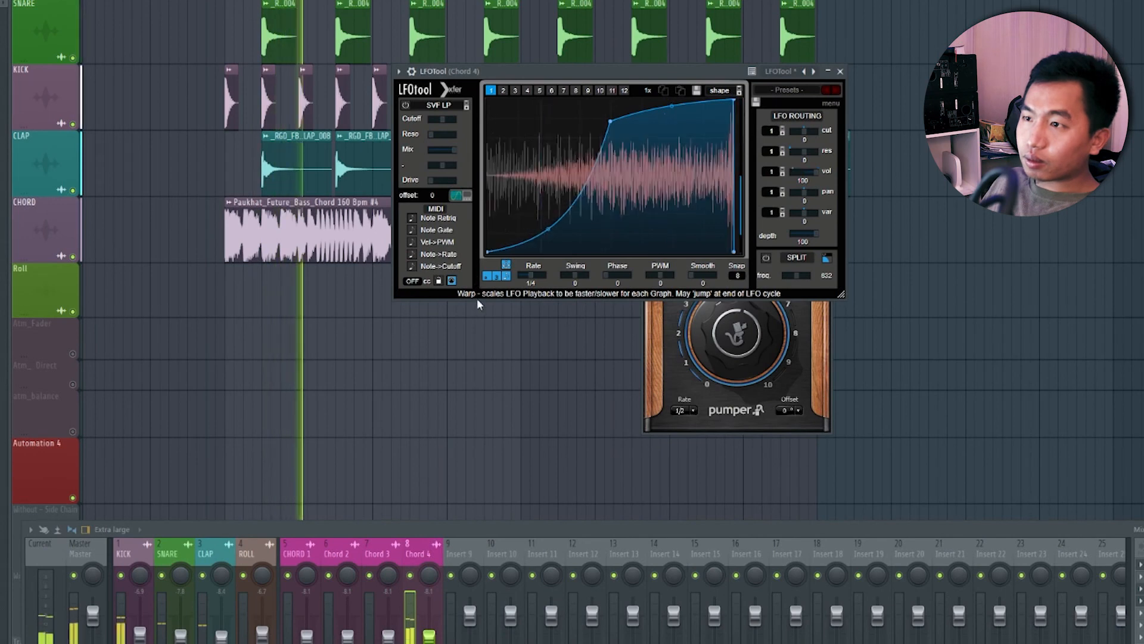
pyautogui.moveTo(610, 121); pyautogui.dragTo(552, 99)
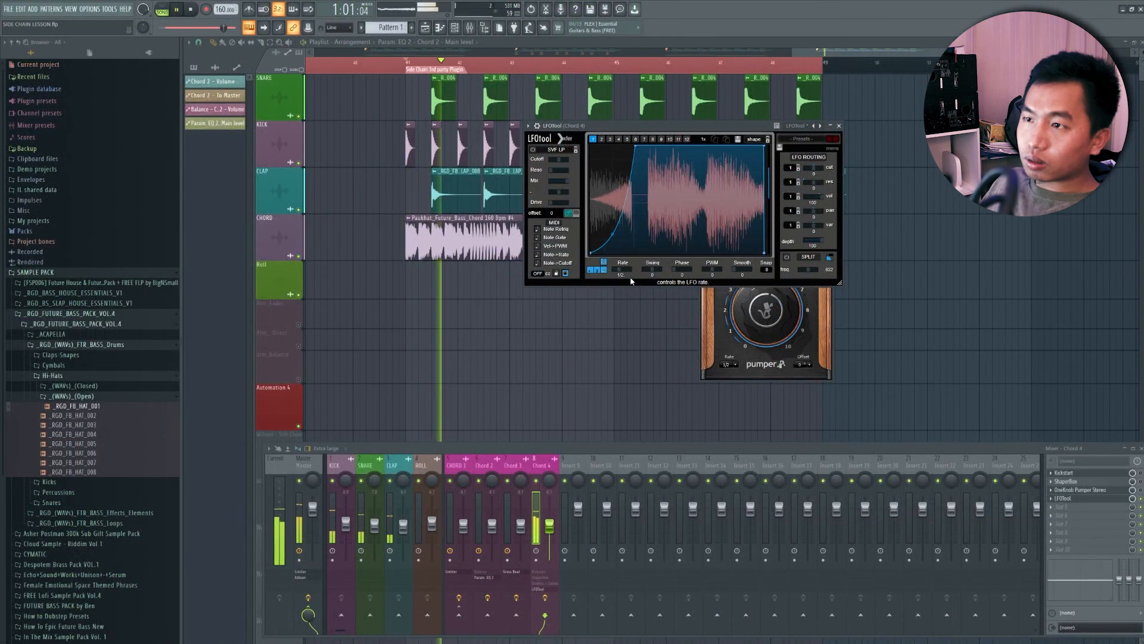
# Stop playback and review the Kickstart and ShaperBox windows on Chord 4, closing ShaperBox and placing LFOTool beside Kickstart
pyautogui.press('space')
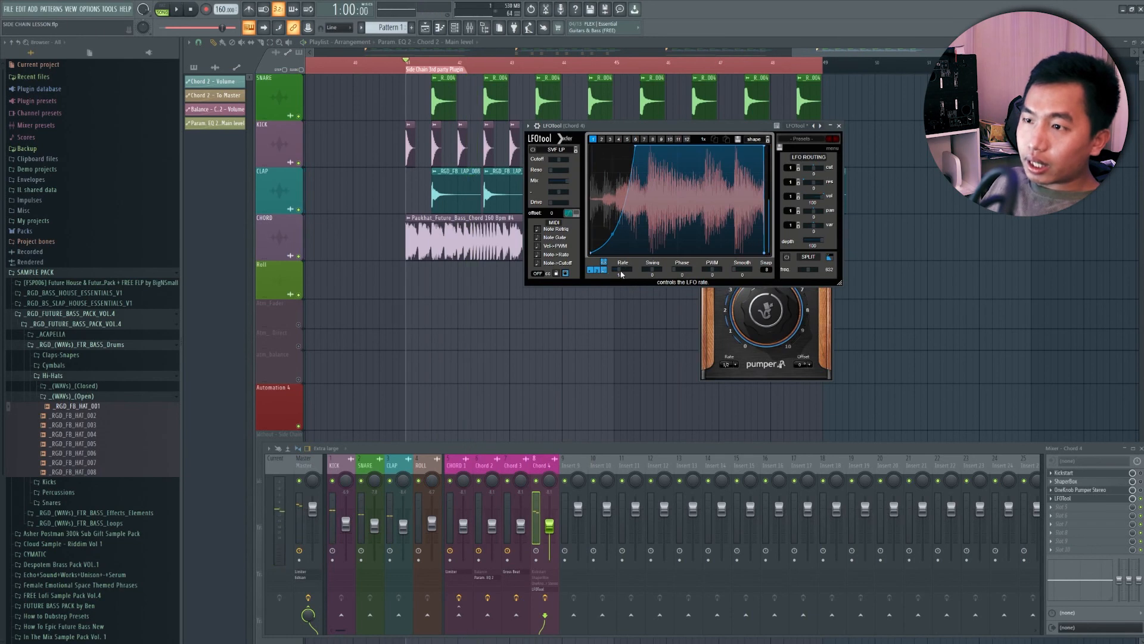
pyautogui.moveTo(634, 126); pyautogui.dragTo(647, 231)
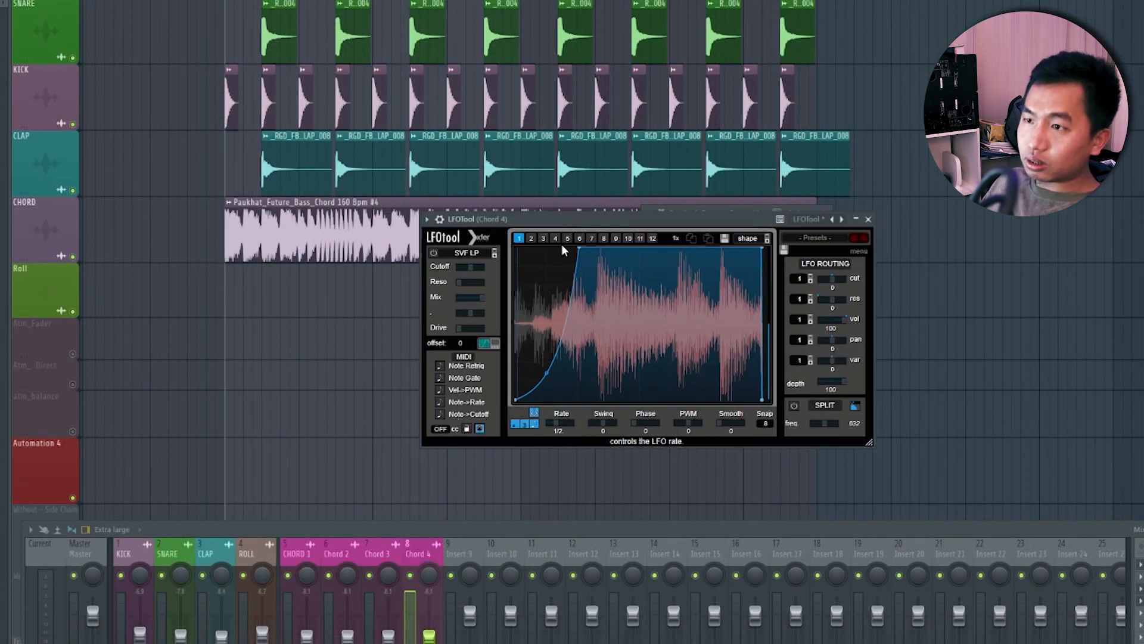
pyautogui.click(1142, 565)
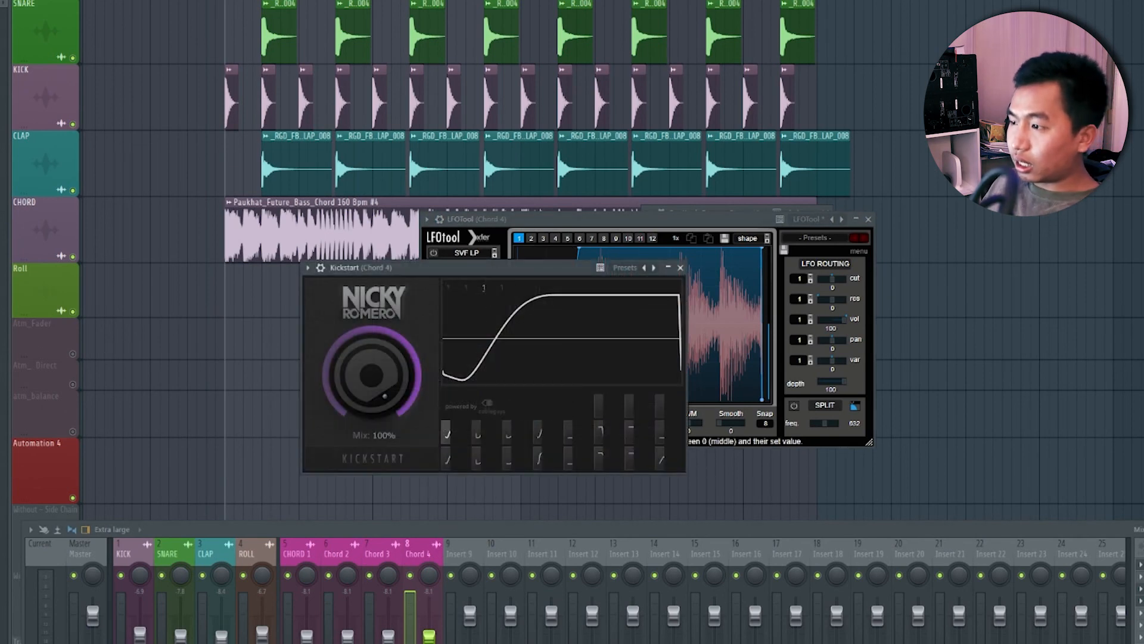
pyautogui.click(1141, 577)
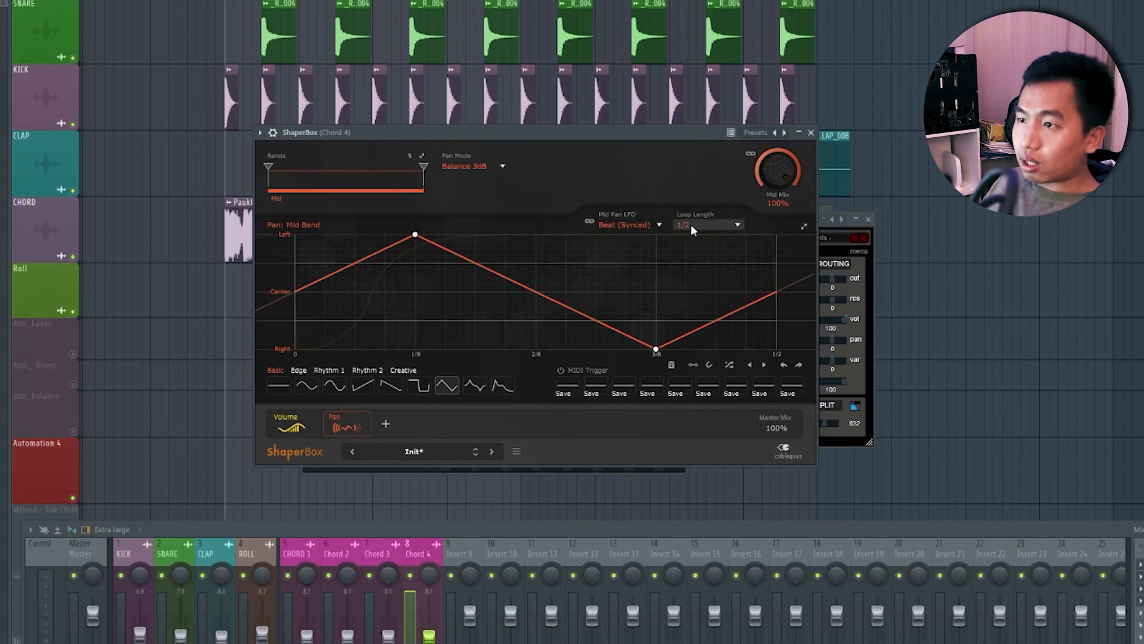
pyautogui.click(810, 132)
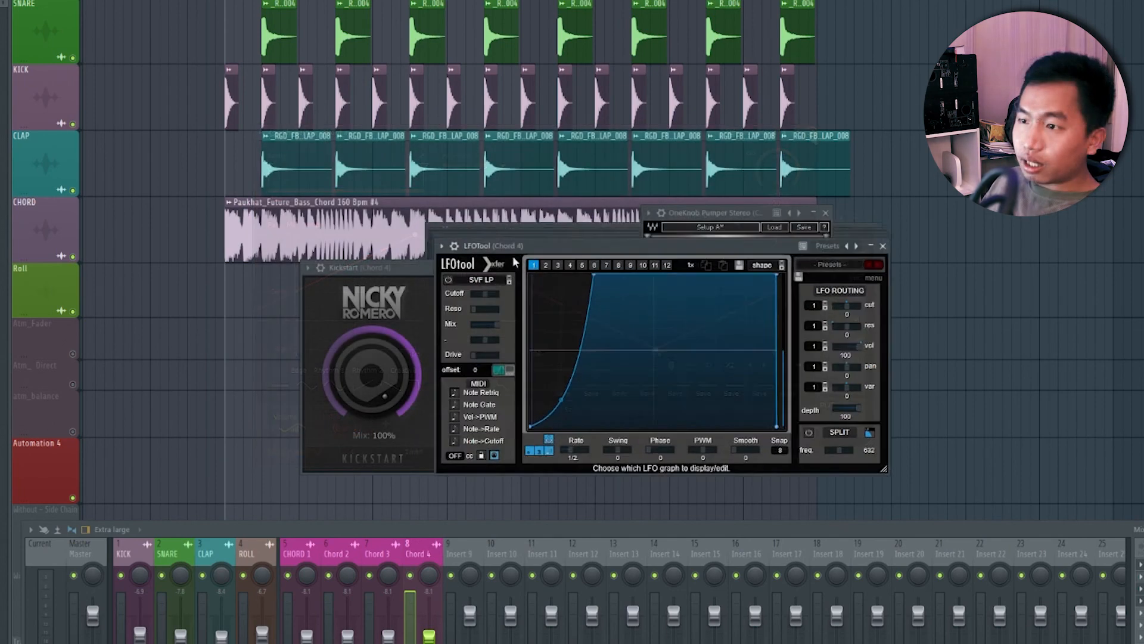
pyautogui.moveTo(722, 385); pyautogui.dragTo(759, 365)
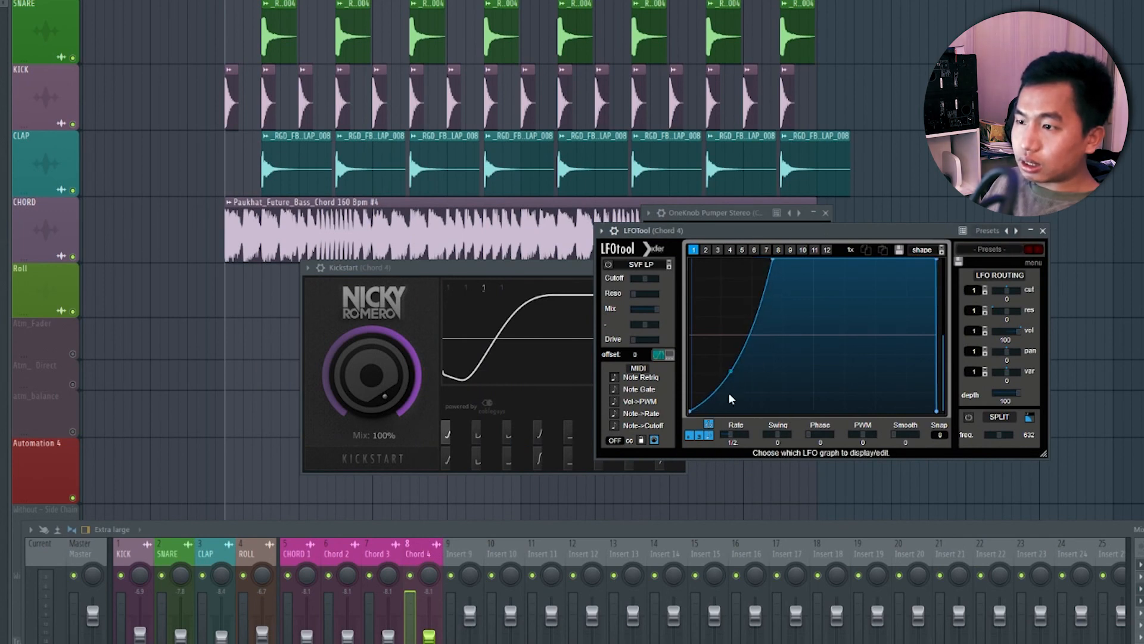
# During playback, turn off LFOTool's dotted and triplet timing, set its rate to 1/2, and move its window below the chord clip
pyautogui.press('space')
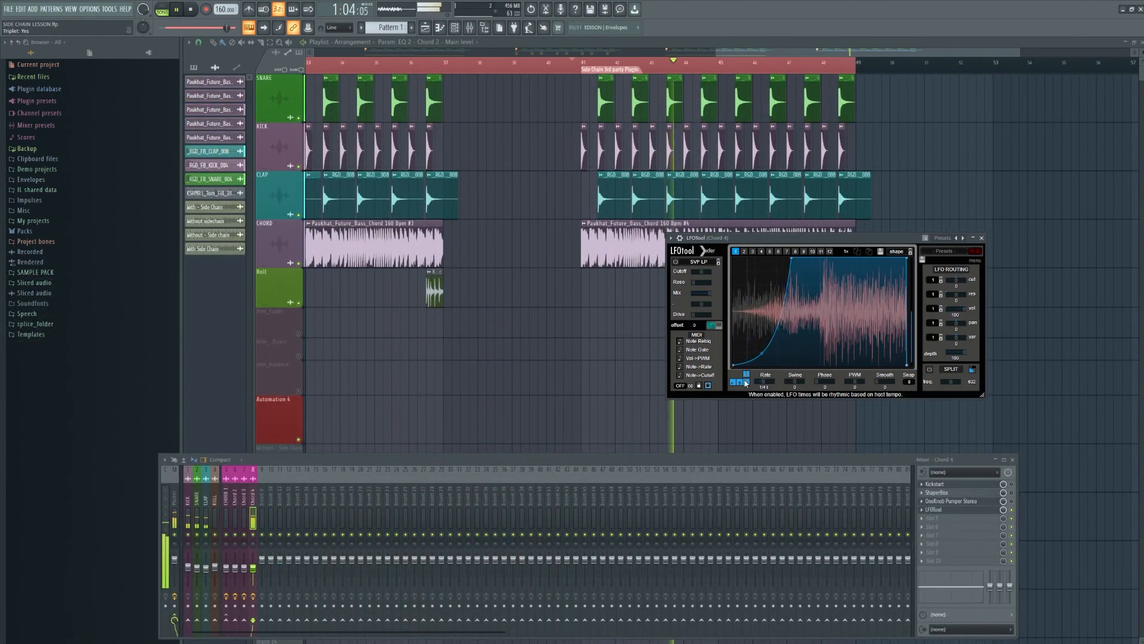
pyautogui.click(740, 382)
pyautogui.click(733, 382)
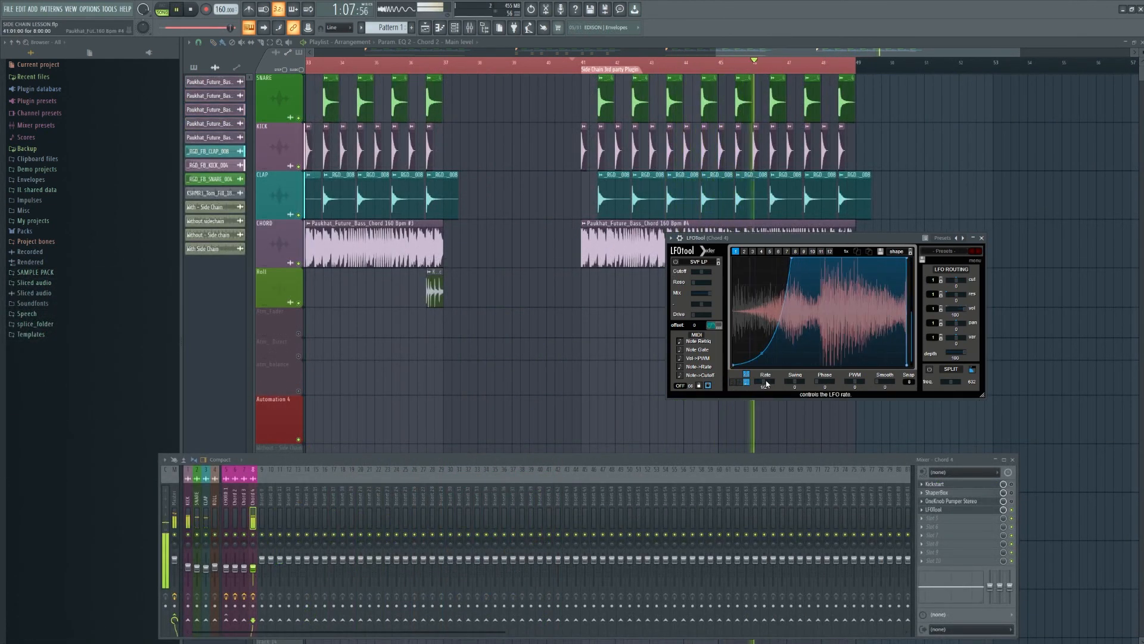
pyautogui.moveTo(765, 382); pyautogui.dragTo(768, 383)
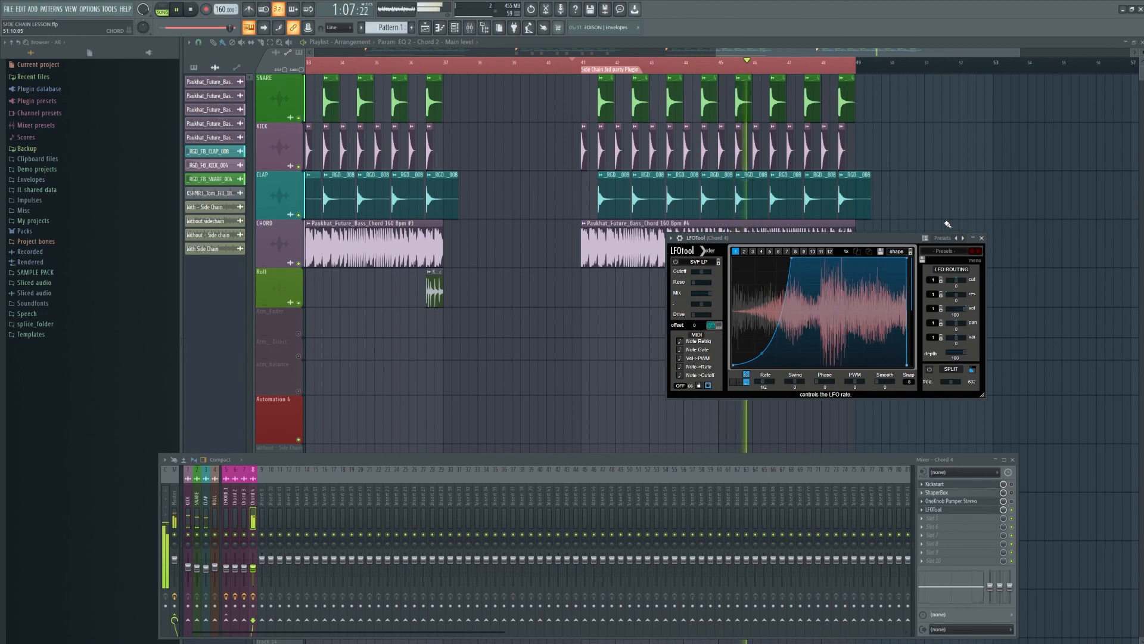
pyautogui.moveTo(904, 238); pyautogui.dragTo(900, 299)
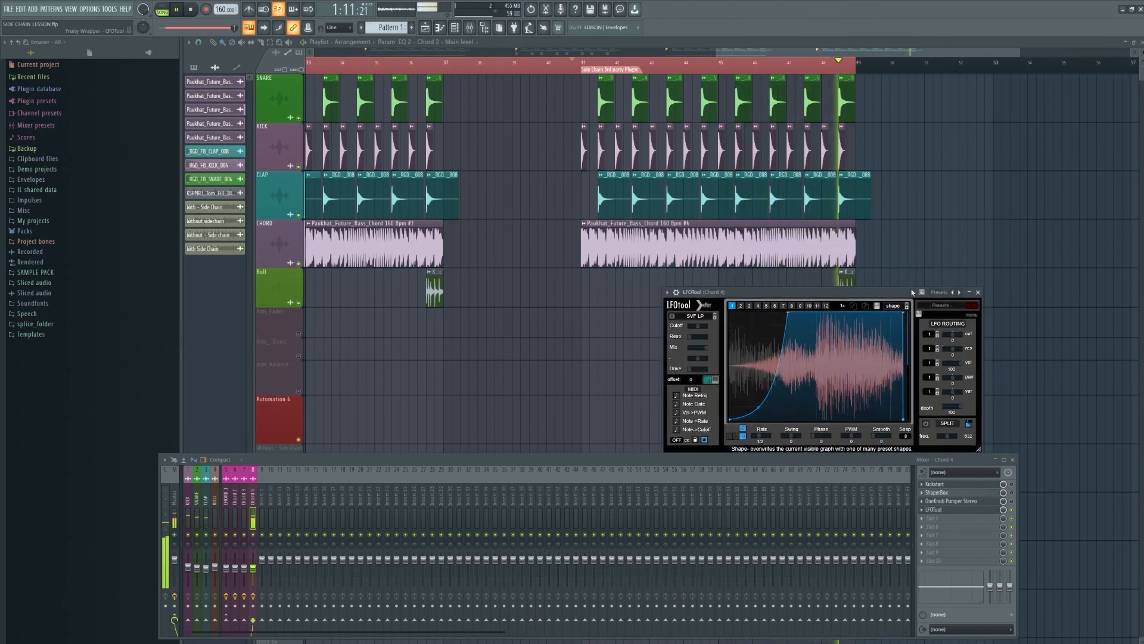